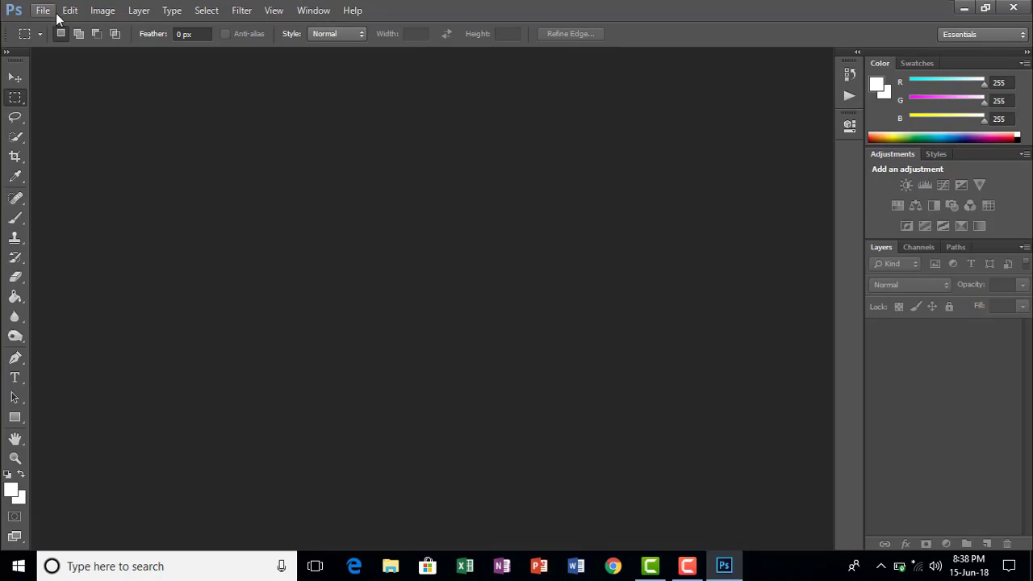
Step: Create a new document 2500 pixels wide and 2000 pixels high
click(43, 10)
click(48, 27)
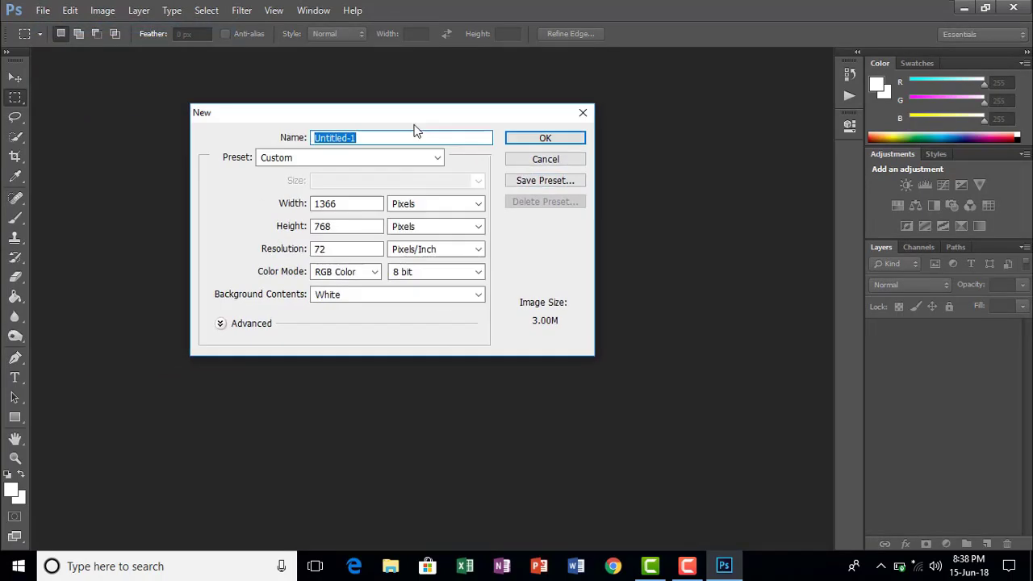
double_click(347, 203)
text(2500)
key(Tab)
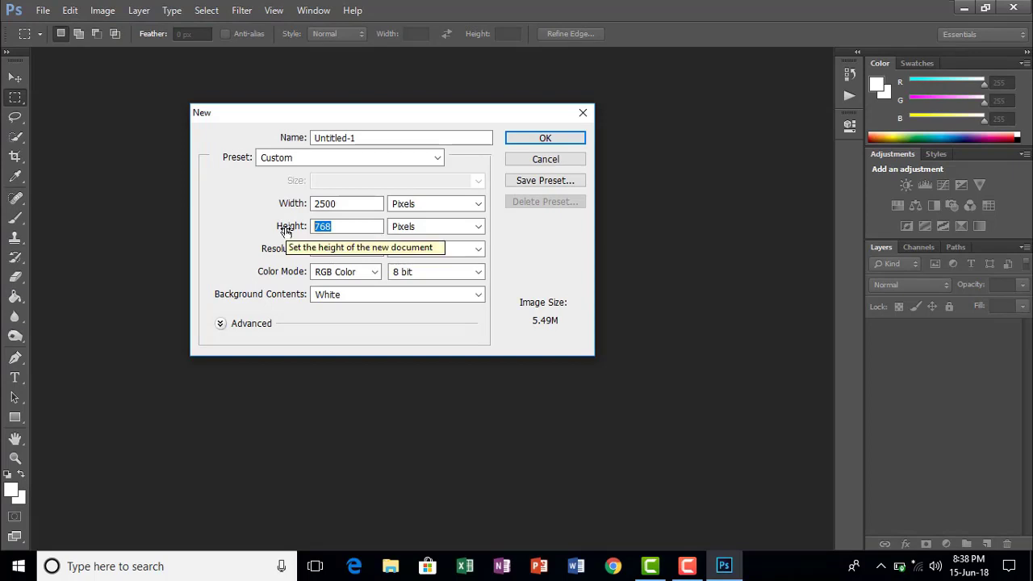
text(2000)
key(Return)
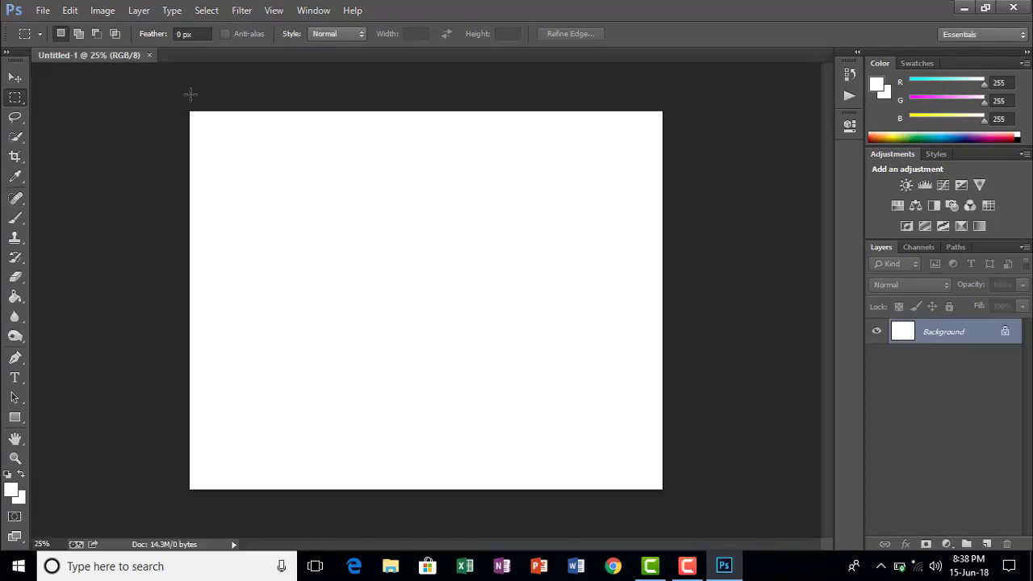
Step: Float the document window and crop the canvas to a full-width area about 34.7 in by 17.7 in
drag(124, 55, 274, 73)
drag(543, 472, 685, 499)
drag(130, 95, 661, 336)
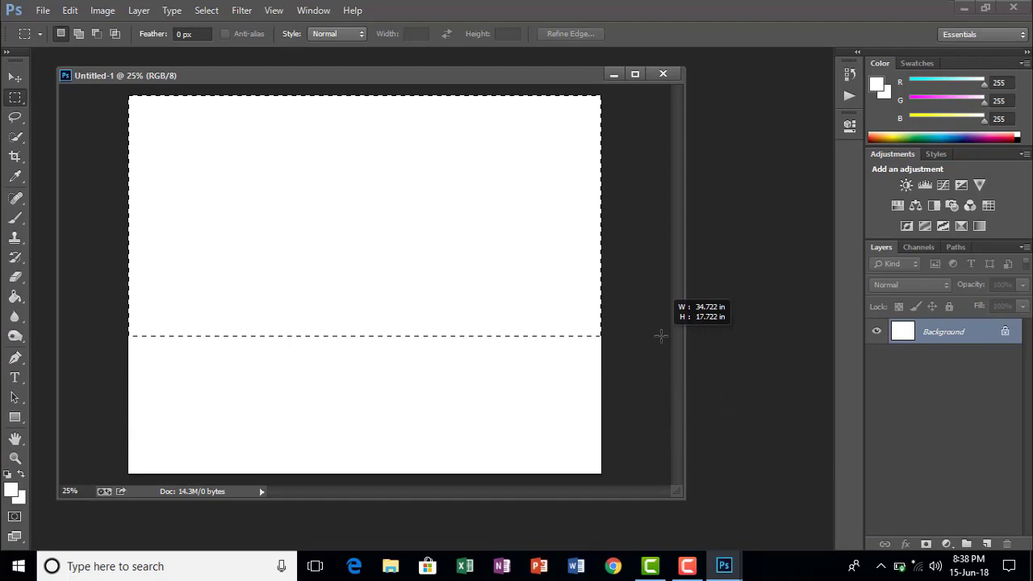
click(103, 9)
click(121, 163)
click(102, 10)
click(121, 115)
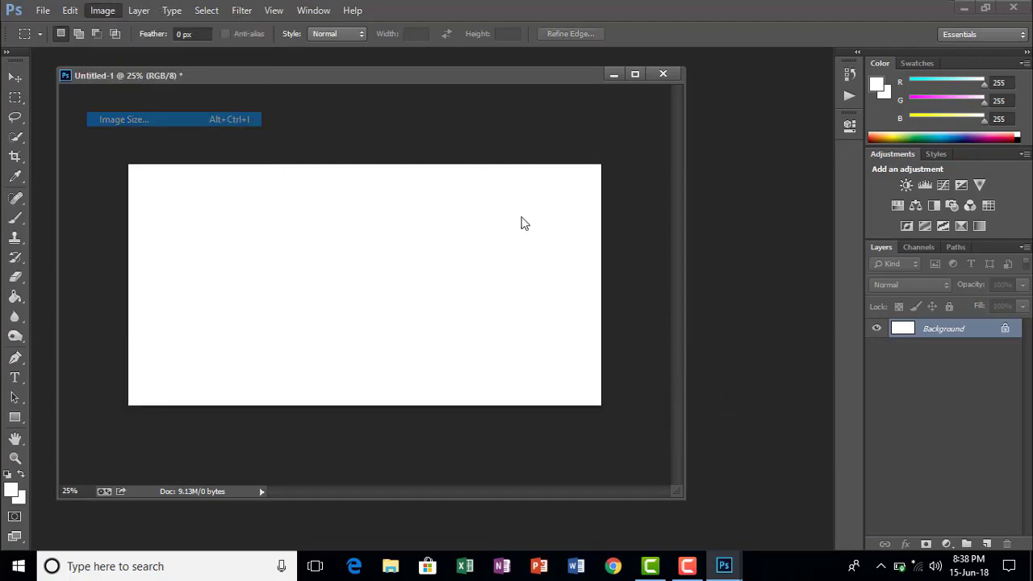
click(710, 314)
Step: Open the Beardie image from the desktop's Face folder as a separate document
drag(617, 9, 825, 16)
drag(504, 75, 677, 220)
double_click(255, 24)
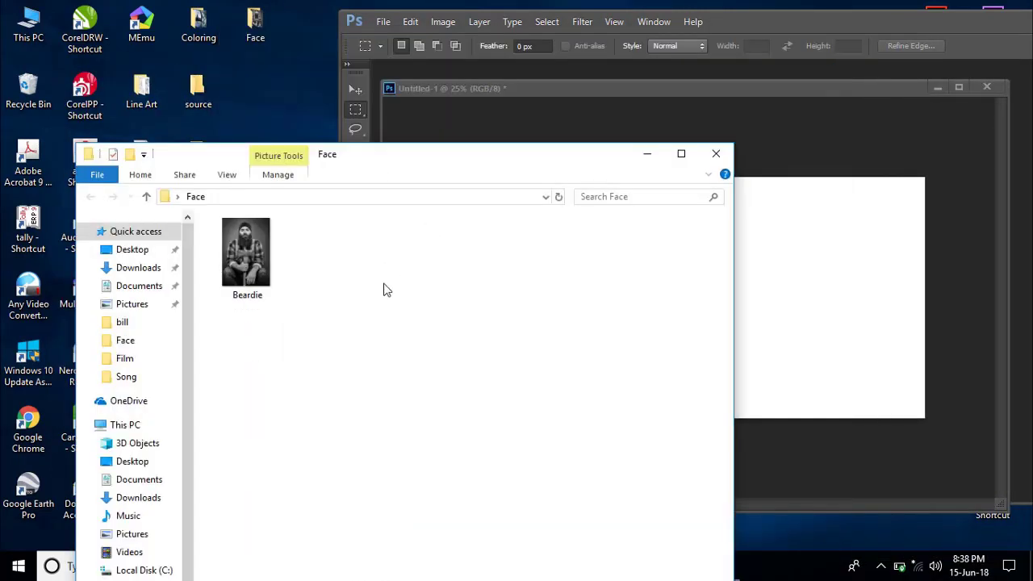
drag(246, 254, 832, 27)
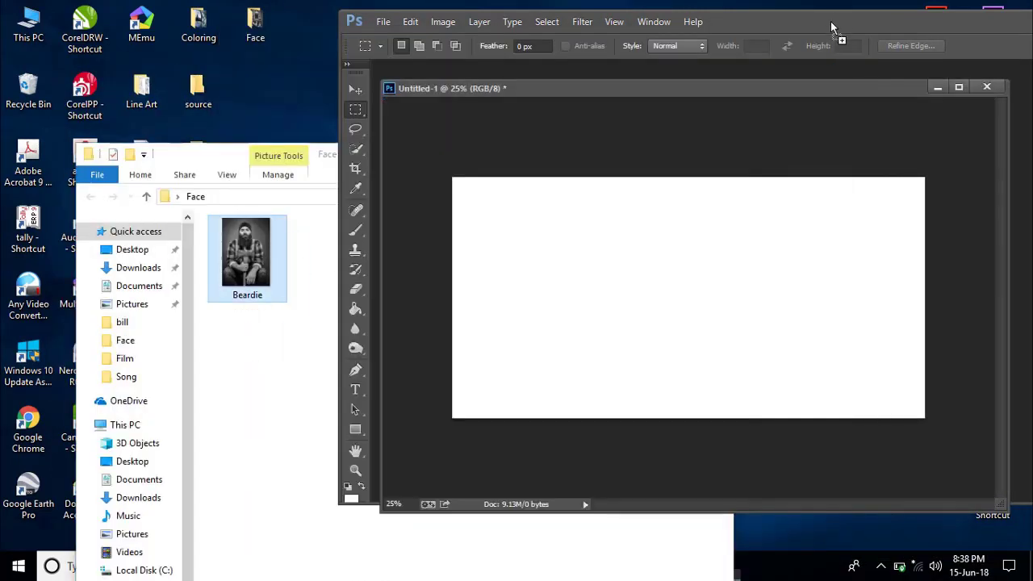
click(283, 151)
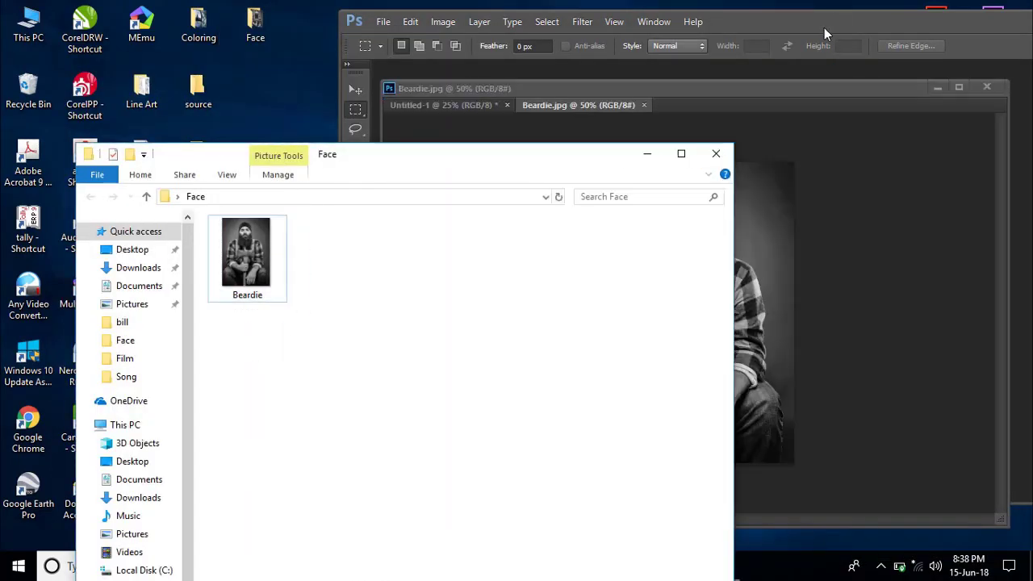
click(715, 153)
Step: Maximize the workspace, separate the two documents into floating windows and minimize Untitled-1
drag(806, 18, 498, 26)
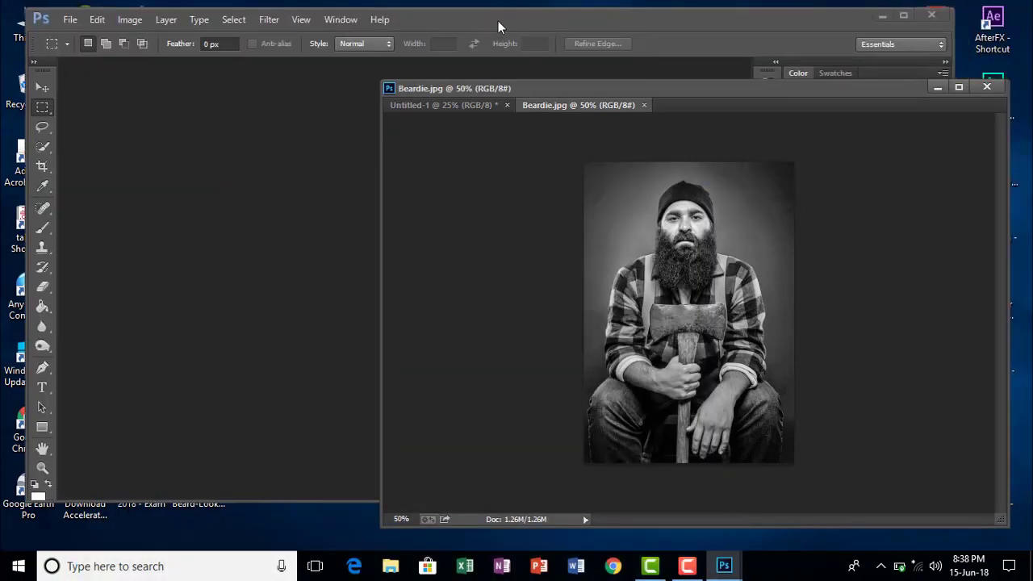
click(903, 15)
drag(591, 92, 519, 91)
drag(600, 74, 545, 77)
click(564, 78)
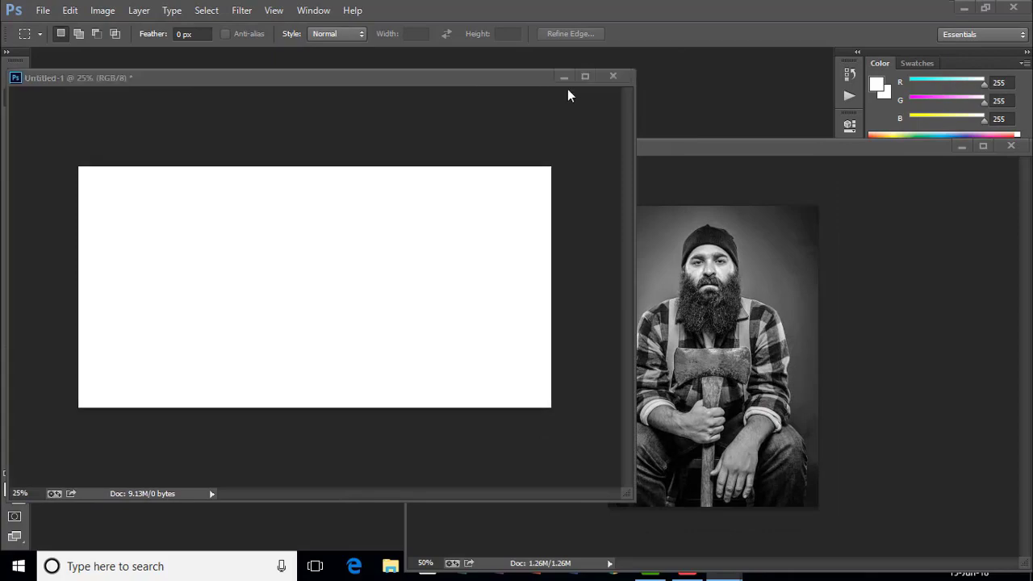
drag(699, 146, 433, 91)
Step: Select the man's head, including the cap and beard, in Beardie.jpg with the Magnetic Lasso Tool
key(ctrl+plus)
key(ctrl+plus)
scroll(488, 234, up, 3)
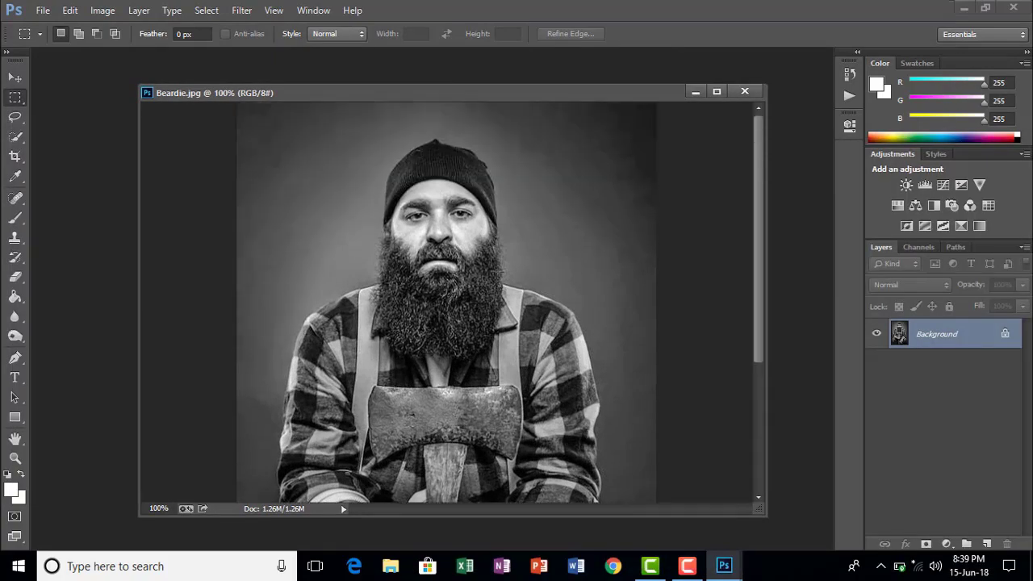
key(ctrl+plus)
key(ctrl+plus)
key(ctrl+minus)
key(ctrl+minus)
key(ctrl+plus)
key(ctrl+minus)
click(15, 119)
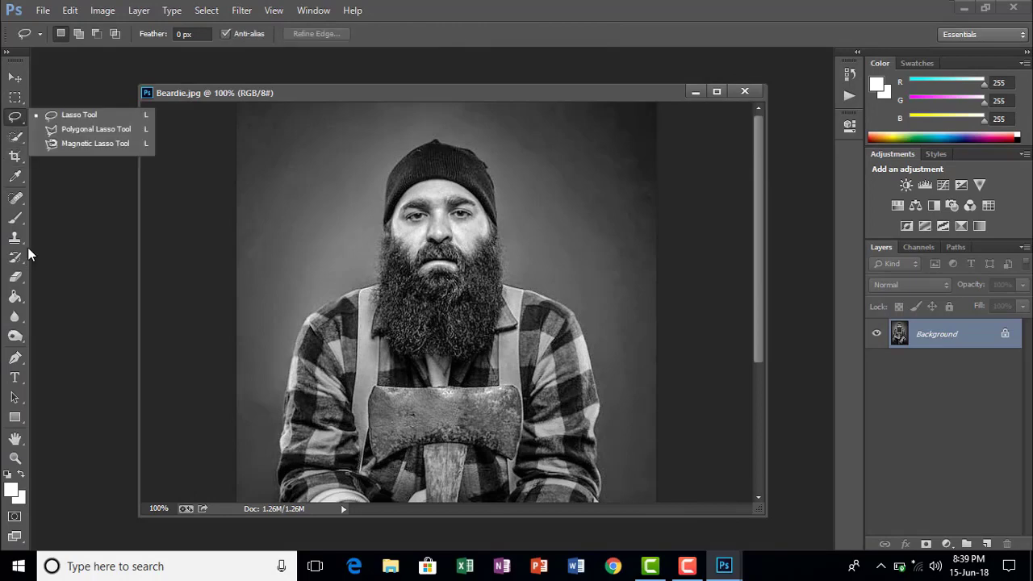
click(88, 144)
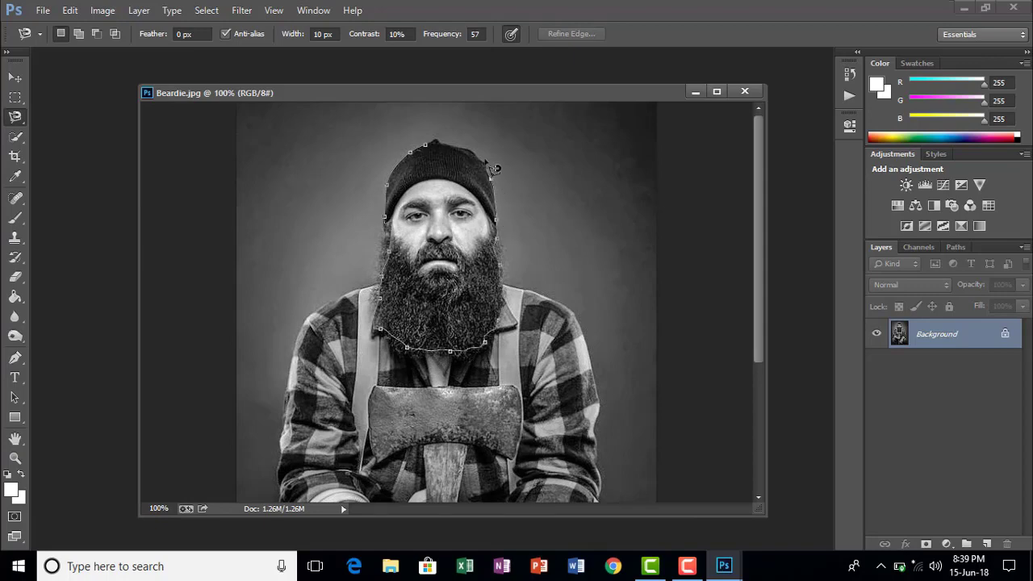
click(434, 155)
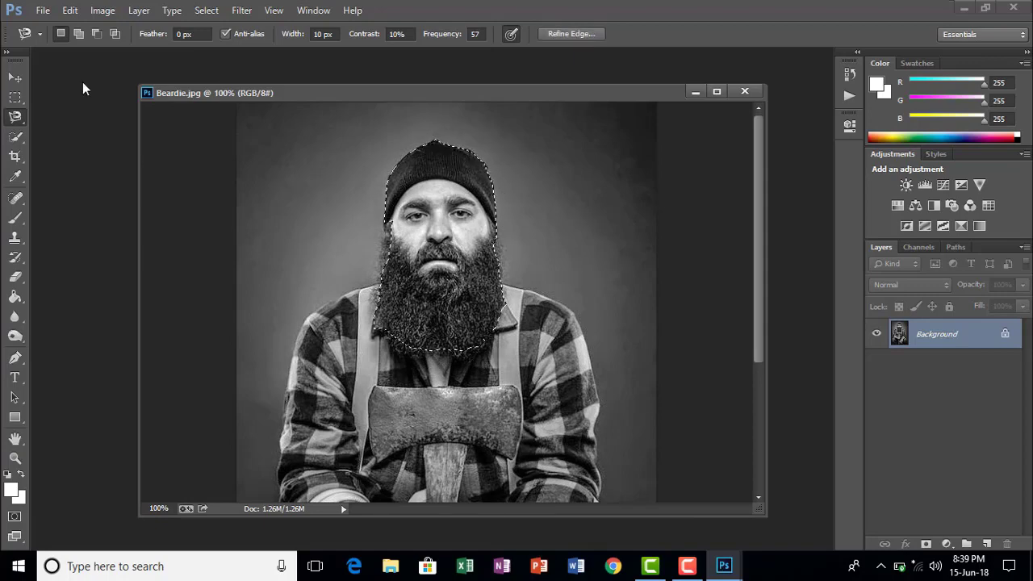
Step: Restore the minimized Untitled-1 window and arrange it beside the Beardie.jpg window
key(v)
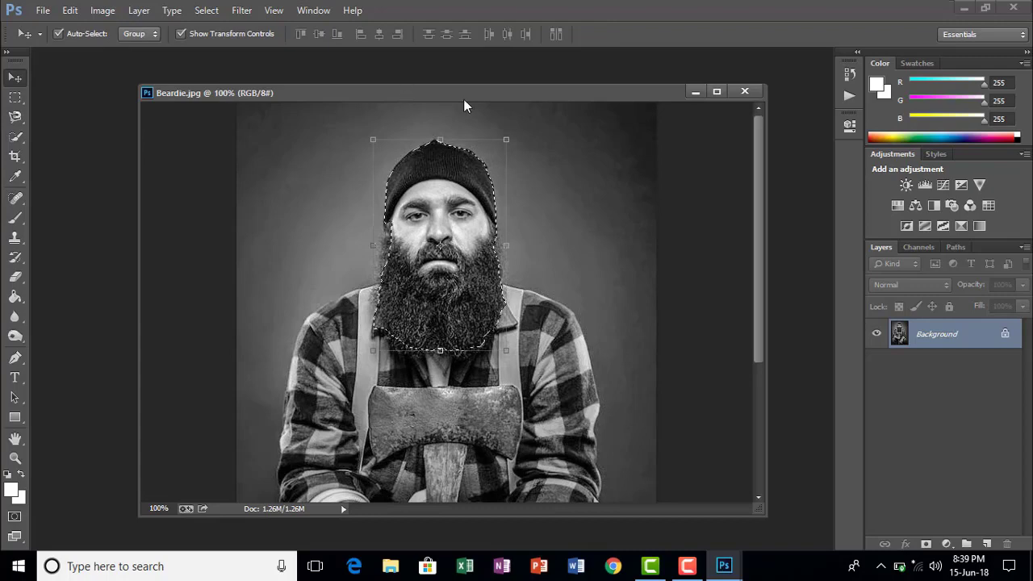
drag(463, 98, 677, 119)
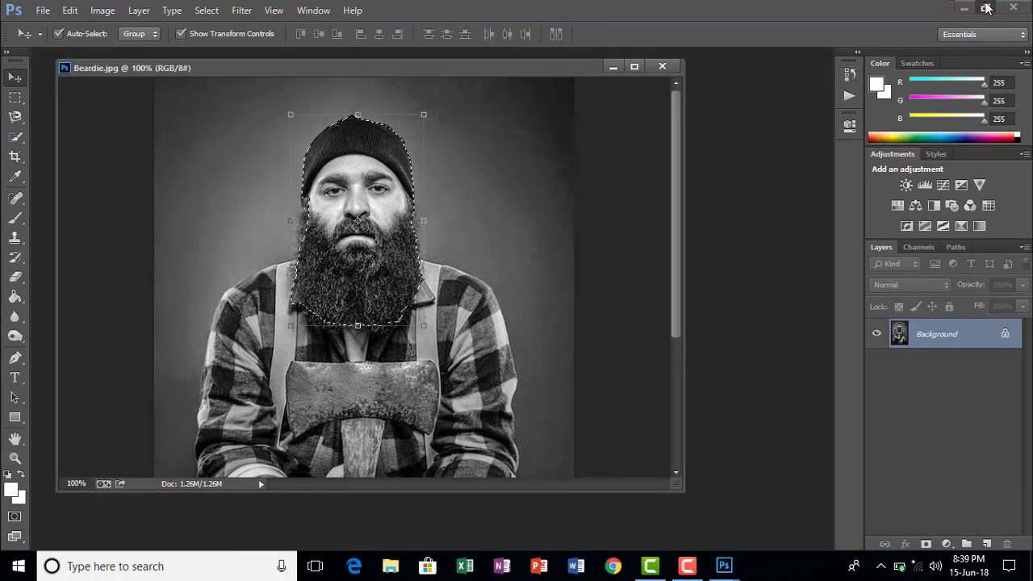
click(986, 8)
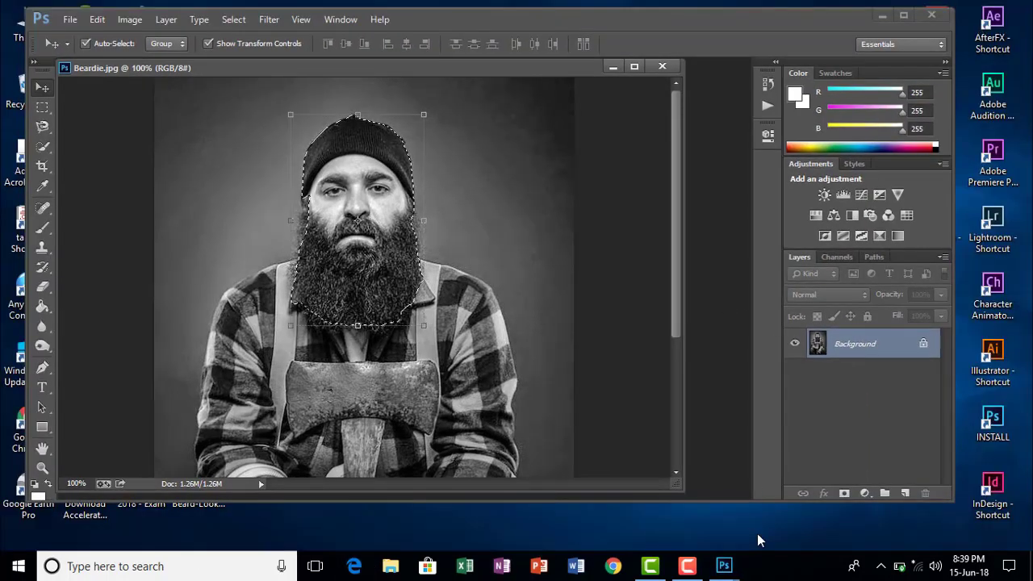
click(743, 505)
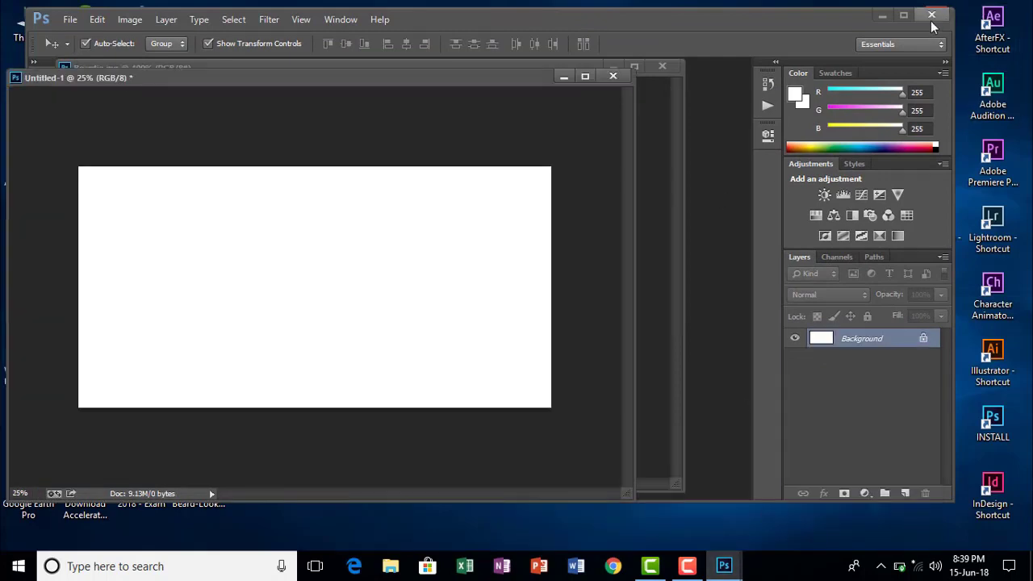
click(903, 15)
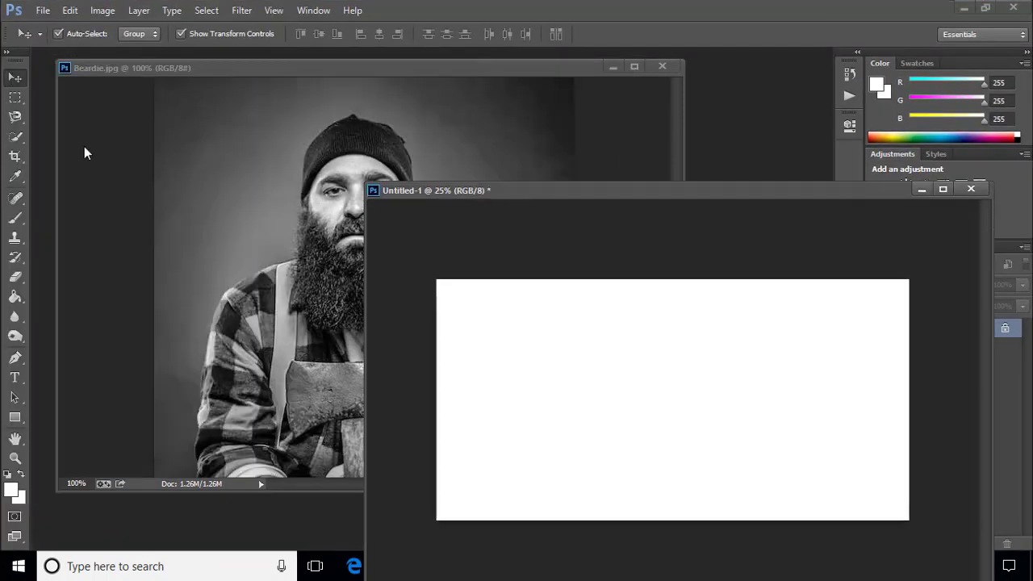
Step: Copy the selected head from Beardie.jpg into Untitled-1 with the Move tool and close Beardie.jpg
click(85, 153)
drag(369, 156, 698, 346)
click(430, 97)
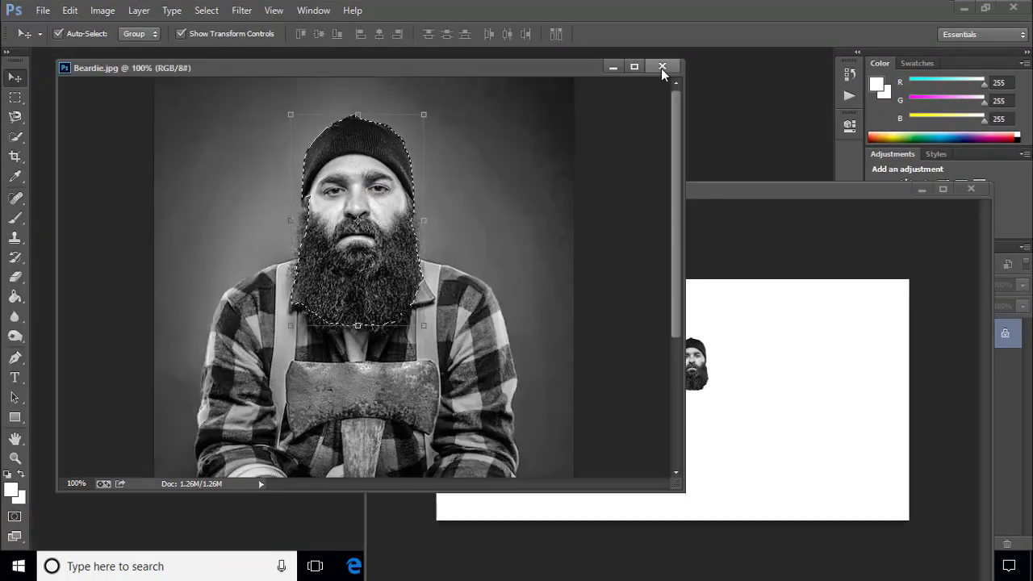
click(661, 67)
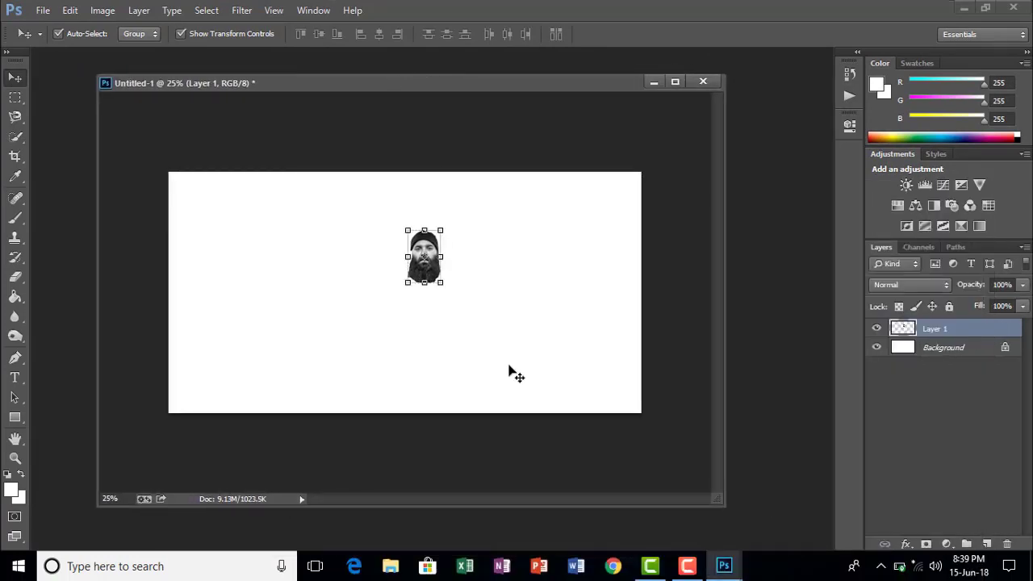
Step: Shift the pasted head slightly and convert its layer to a smart object
drag(426, 277, 395, 287)
key(ctrl+plus)
right_click(956, 332)
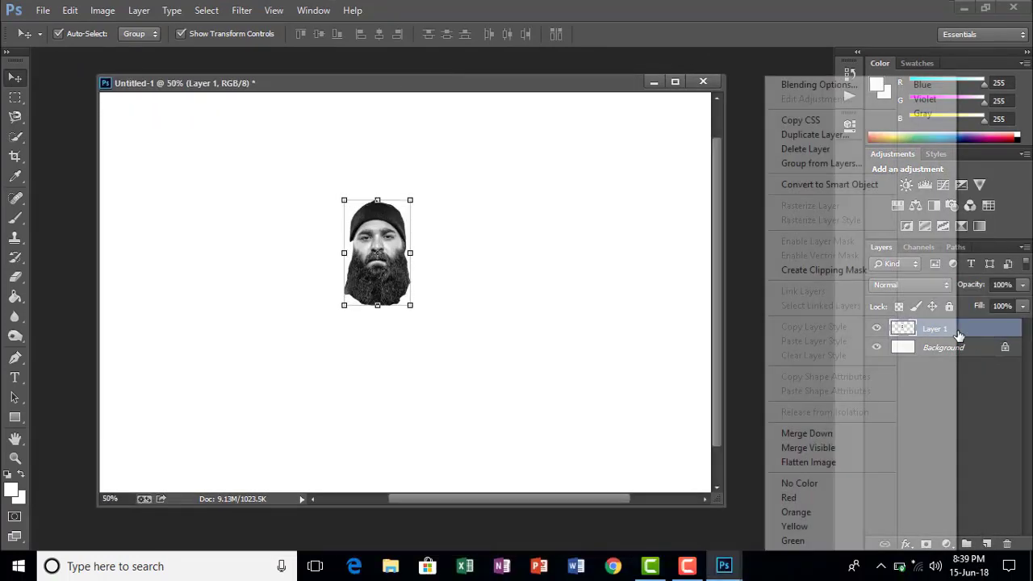
click(819, 184)
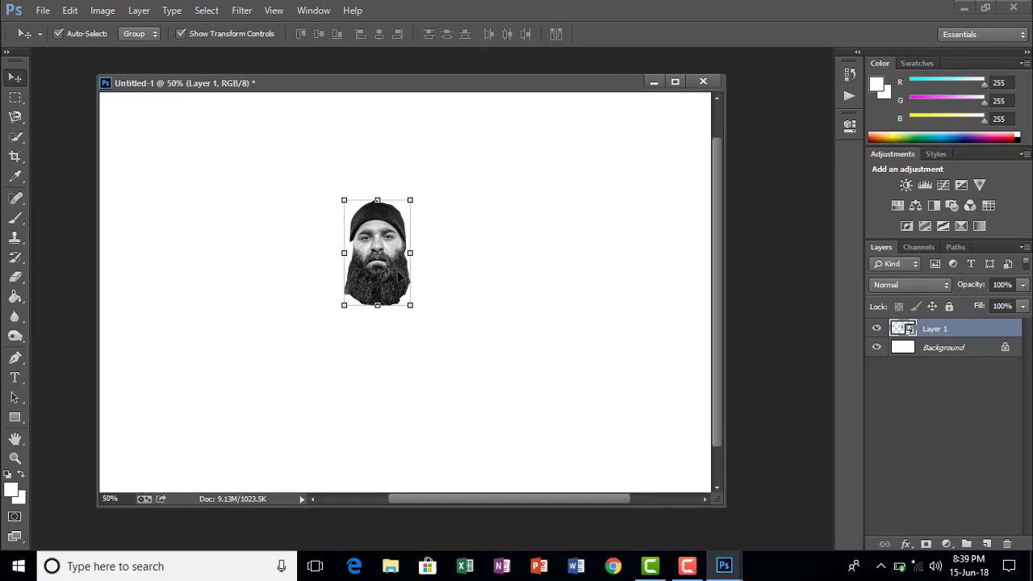
Step: Scale the head up to about 266% and place it in the middle of the canvas
key(ctrl+minus)
drag(371, 230, 299, 175)
drag(338, 248, 421, 378)
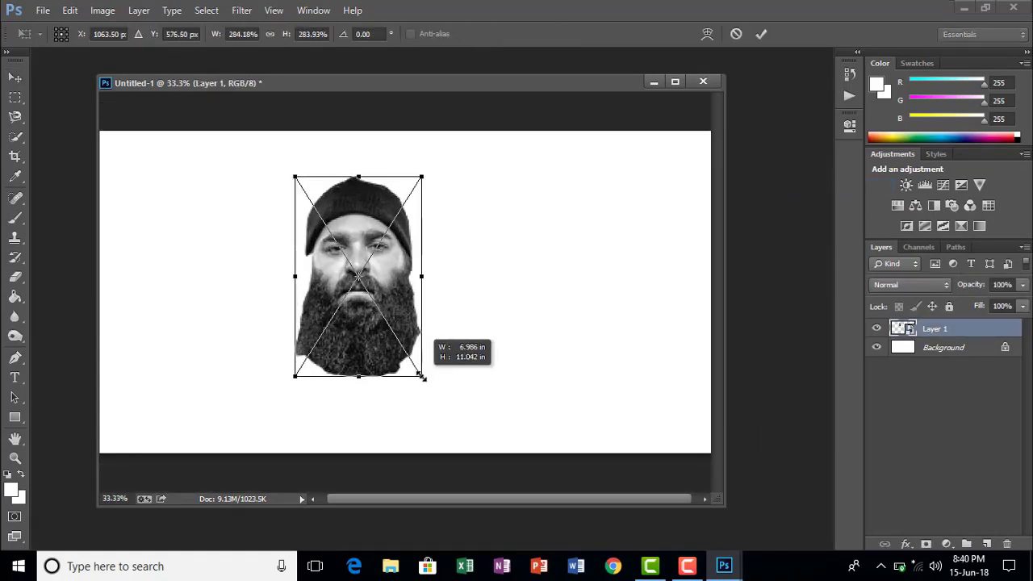
drag(389, 285, 430, 308)
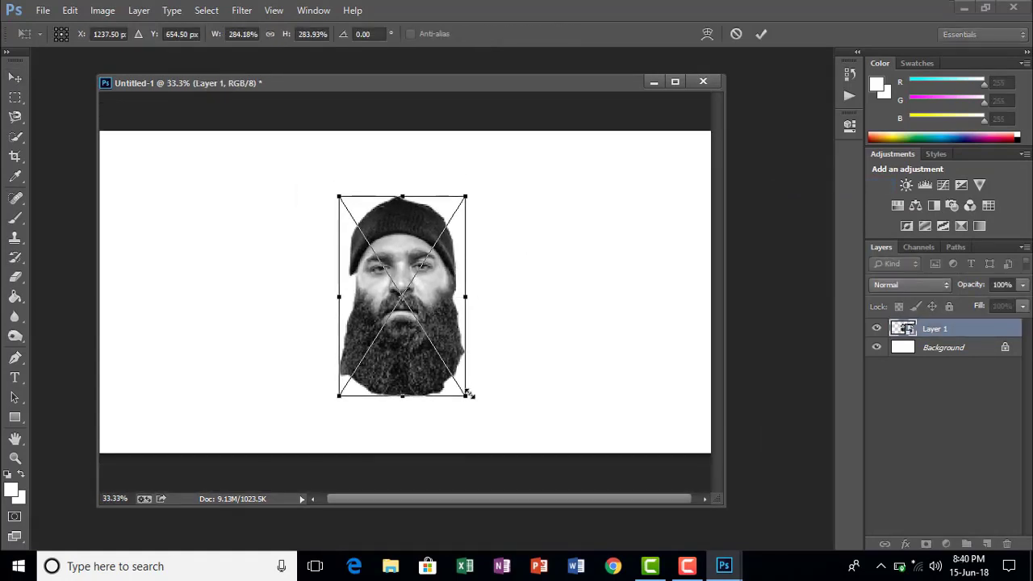
drag(465, 395, 456, 386)
drag(444, 325, 453, 314)
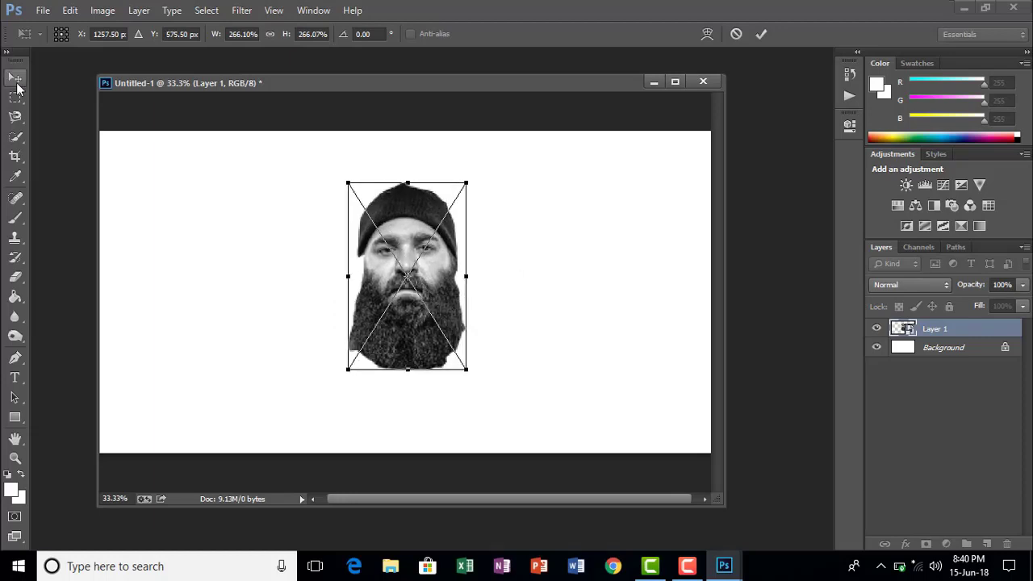
click(16, 81)
click(443, 224)
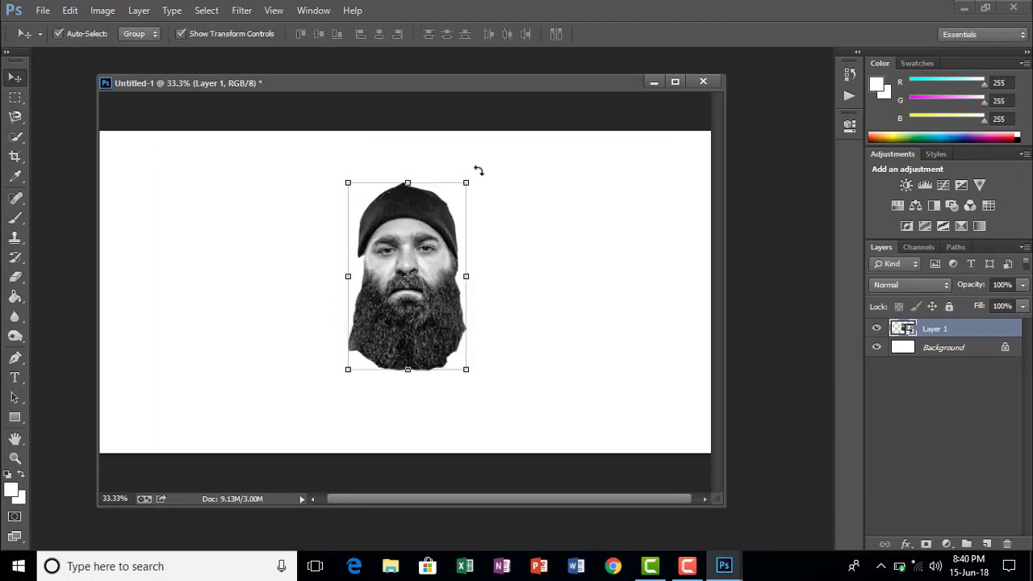
Step: Rotate the head by about 0.27 degrees and rasterize its layer
drag(478, 170, 482, 171)
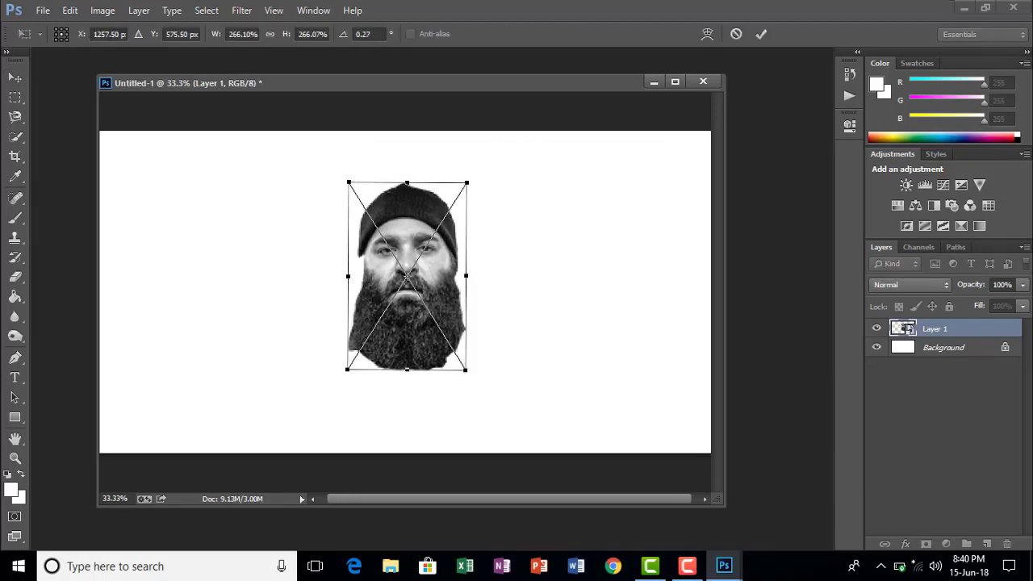
key(v)
click(449, 222)
right_click(946, 323)
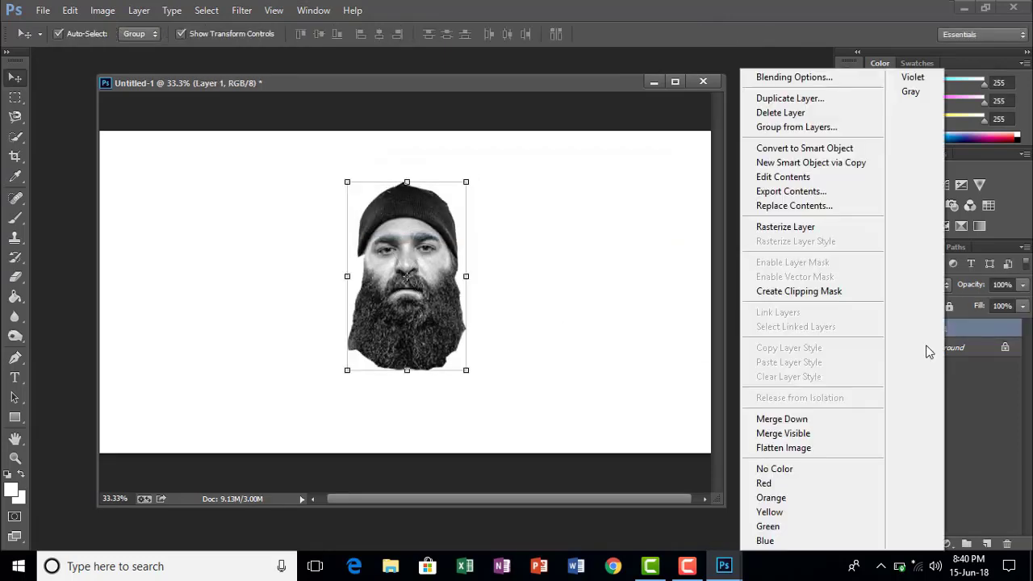
click(772, 227)
click(586, 265)
Step: Set up the Eraser on Layer 1 with the 64 px textured brush from the Natural Brushes 2 set
key(ctrl+plus)
key(ctrl+plus)
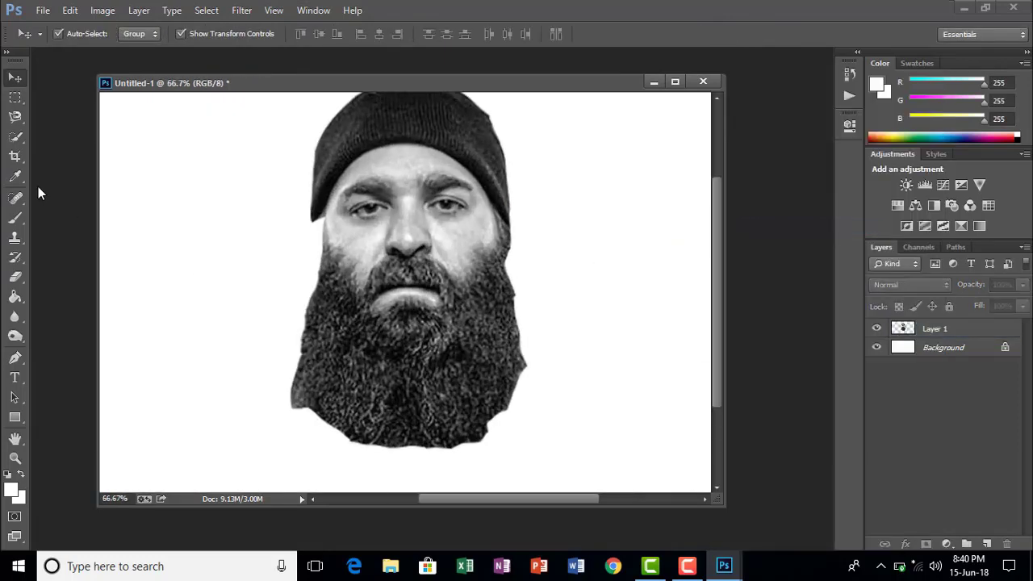
click(430, 394)
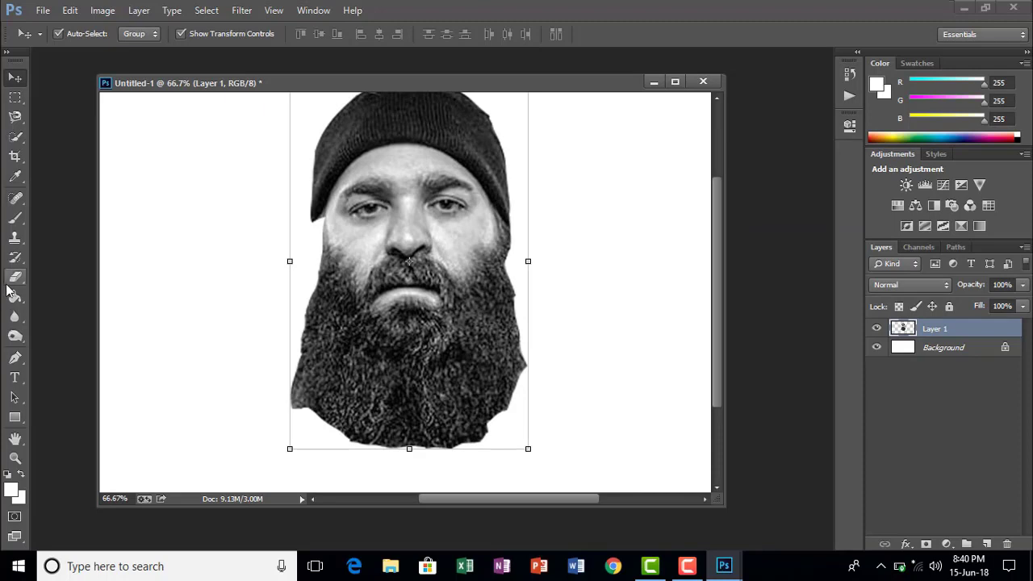
click(14, 278)
click(77, 34)
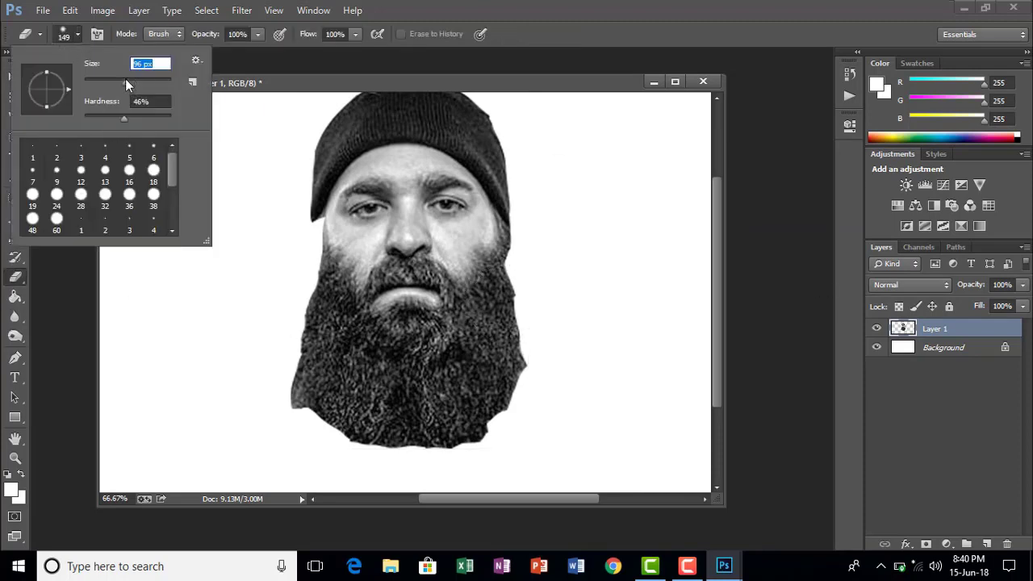
drag(123, 119, 65, 109)
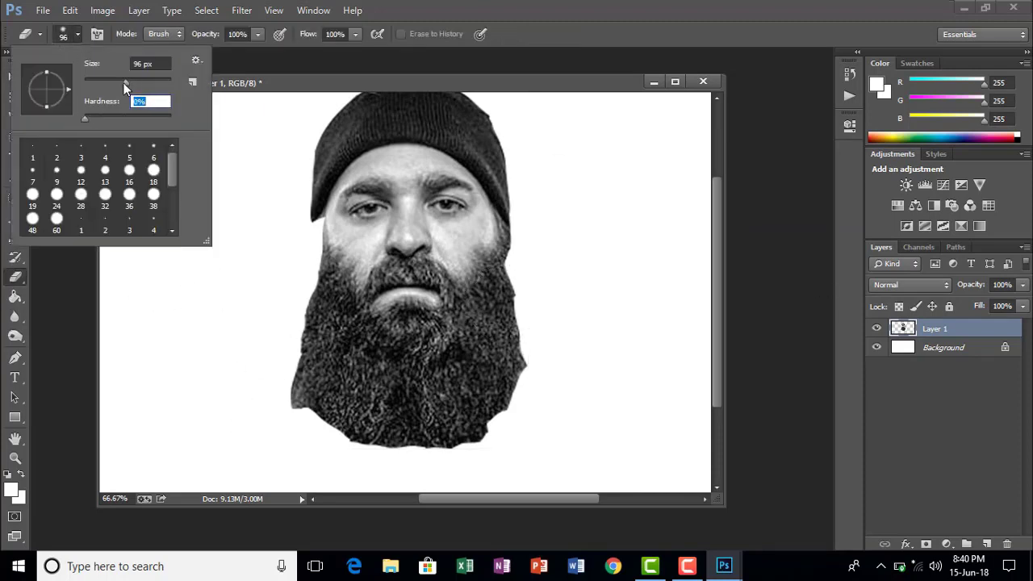
click(197, 61)
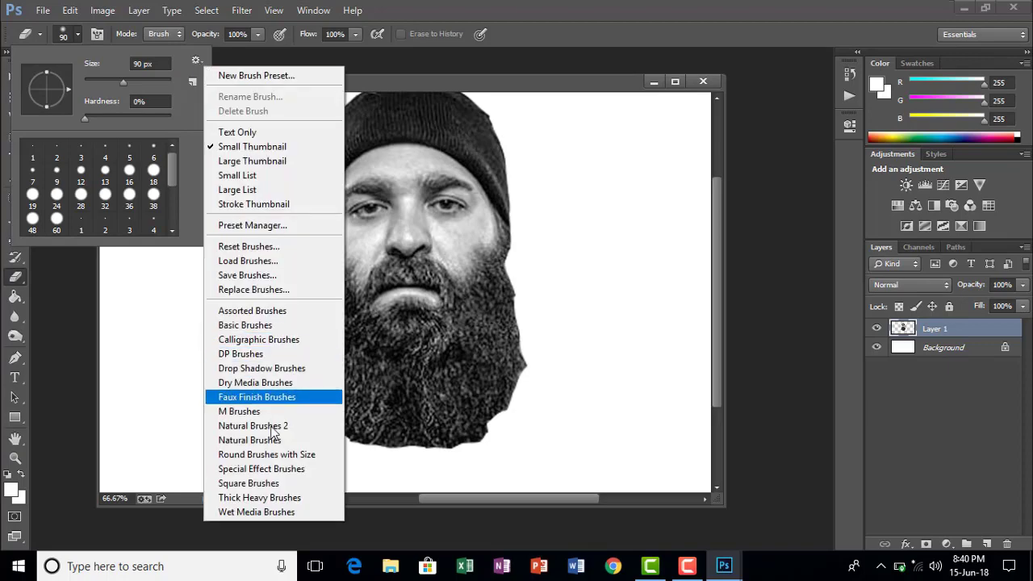
click(268, 425)
click(439, 223)
click(153, 149)
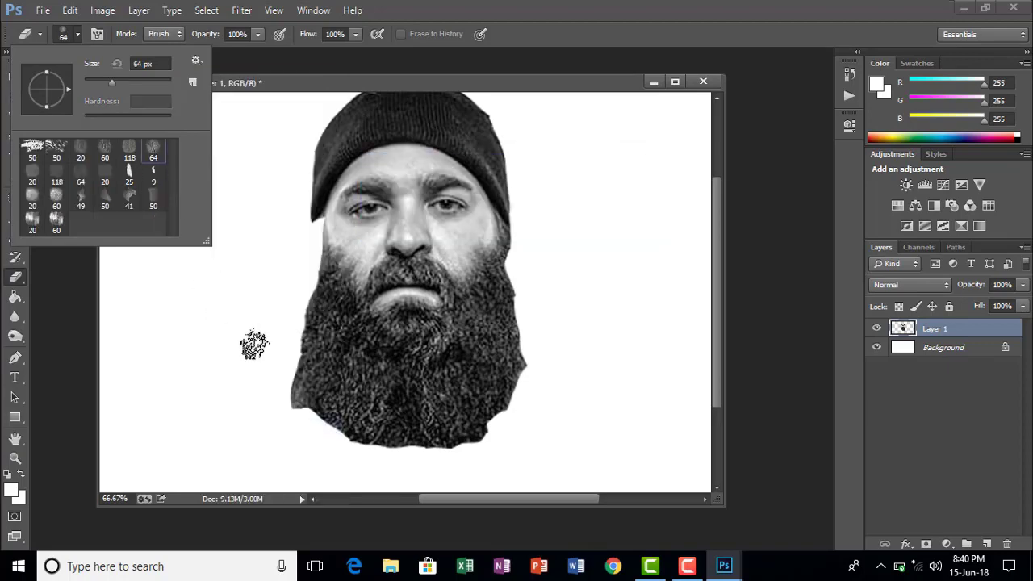
Step: Choose the 118 px textured preset for the Eraser and set its size to 111 px
click(137, 152)
drag(110, 79, 106, 81)
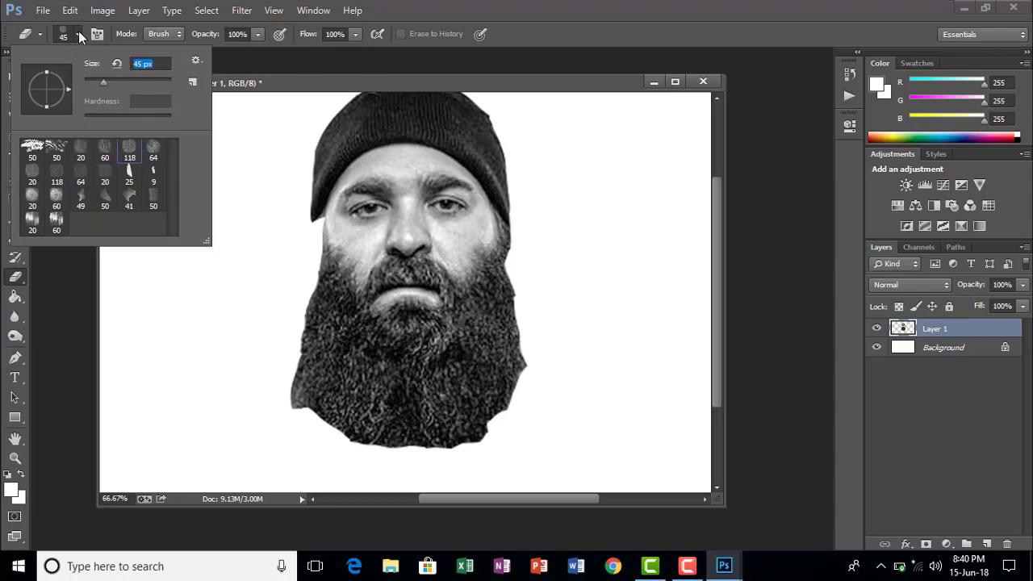
click(79, 33)
click(78, 33)
click(151, 81)
click(126, 82)
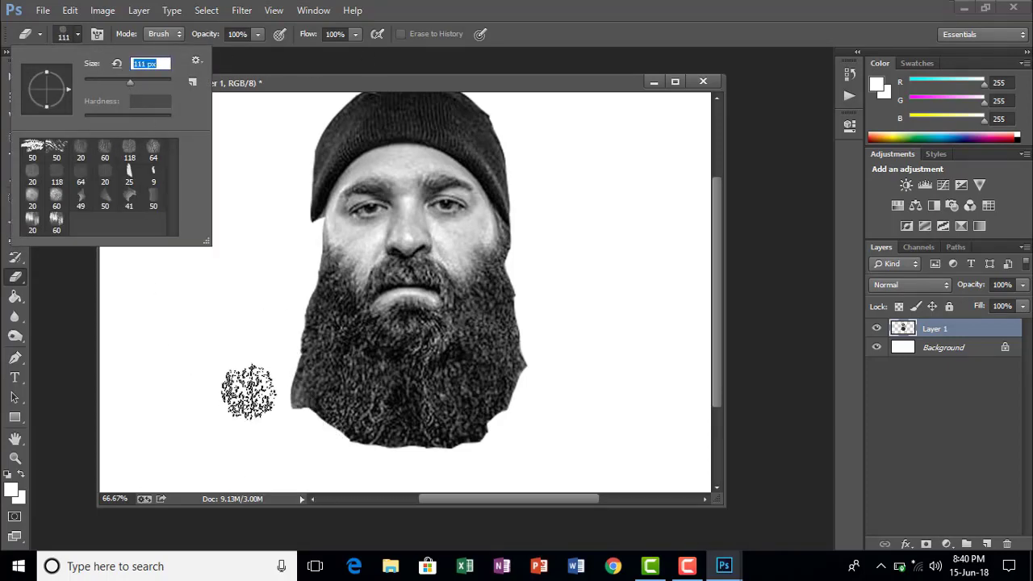
Step: Erase the sides and lower edge of the beard so that it tapers softly to a point
mouse_move(279, 415)
mouse_down()
mouse_move(276, 401)
mouse_move(344, 451)
mouse_move(330, 374)
mouse_up()
mouse_move(544, 321)
mouse_down()
mouse_move(502, 419)
mouse_move(466, 421)
mouse_up()
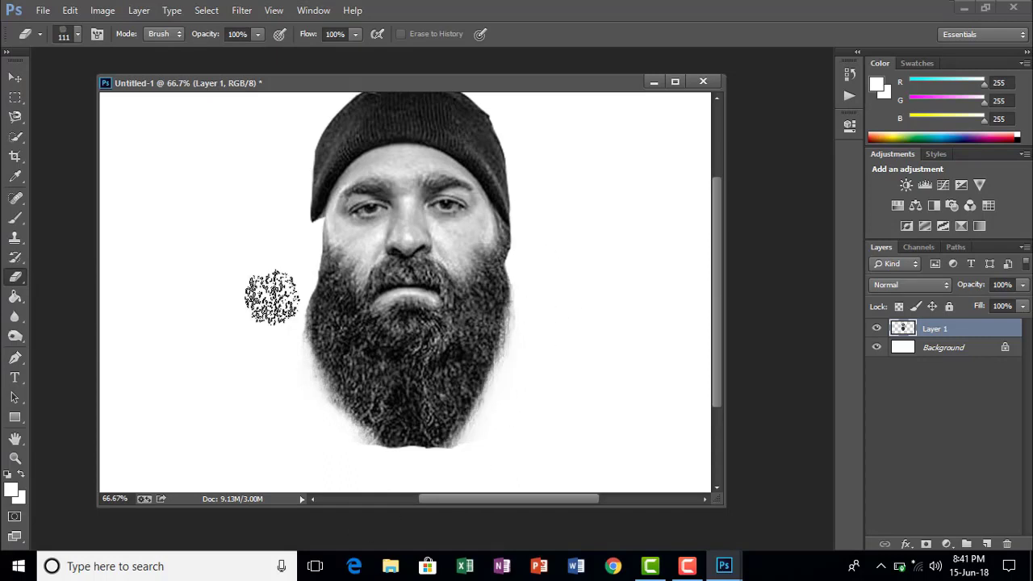
drag(272, 297, 321, 406)
drag(465, 457, 405, 475)
drag(405, 474, 506, 402)
mouse_move(351, 437)
mouse_down()
mouse_move(292, 316)
mouse_move(315, 353)
mouse_up()
mouse_move(523, 303)
mouse_down()
mouse_move(484, 401)
mouse_move(502, 380)
mouse_move(452, 461)
mouse_up()
drag(348, 399, 380, 464)
Step: Outline the hat and cheek edge on the man's left side with the Polygonal Lasso, then copy and paste it as a new layer
scroll(604, 381, up, 2)
click(16, 117)
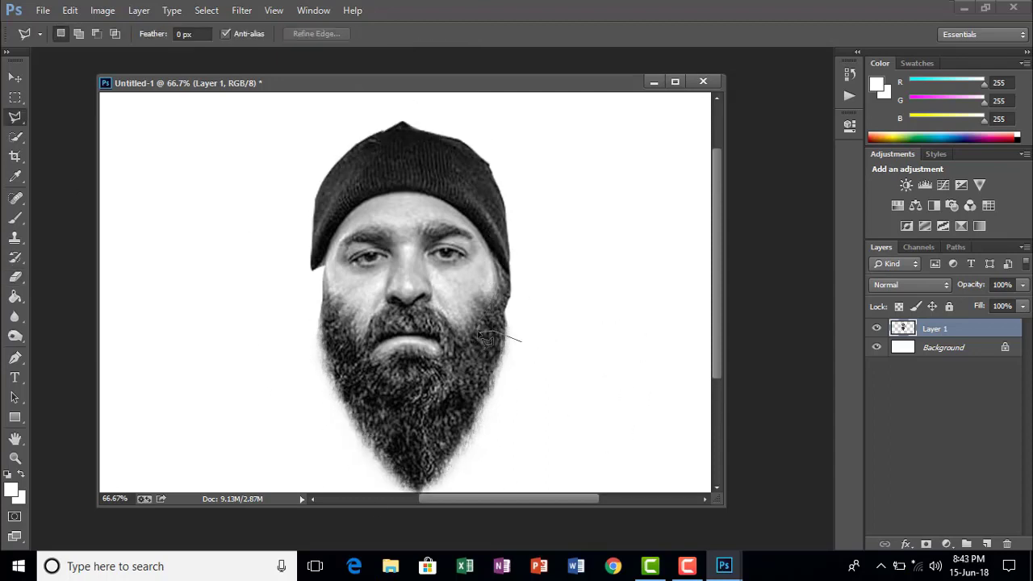
double_click(549, 339)
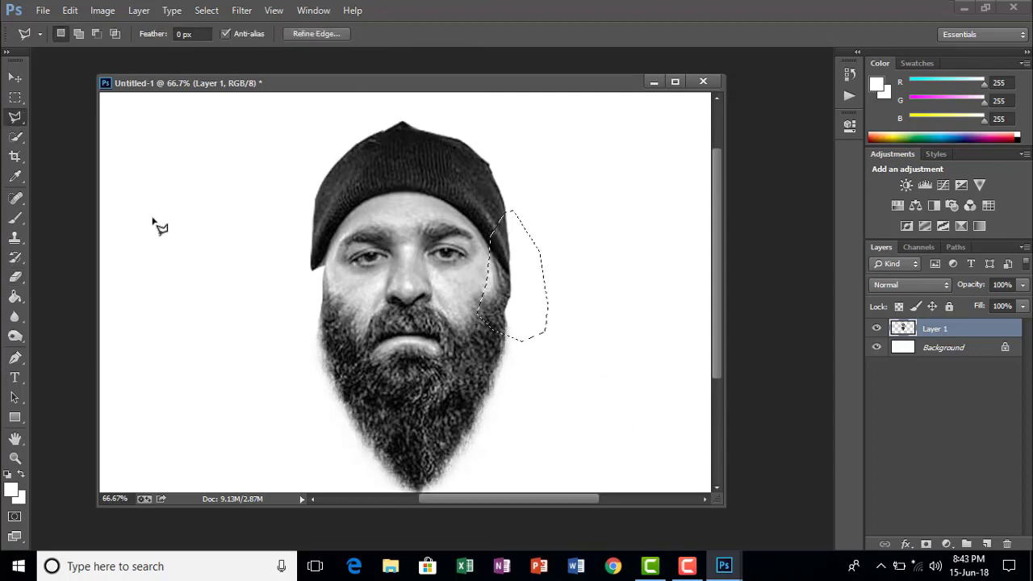
click(14, 77)
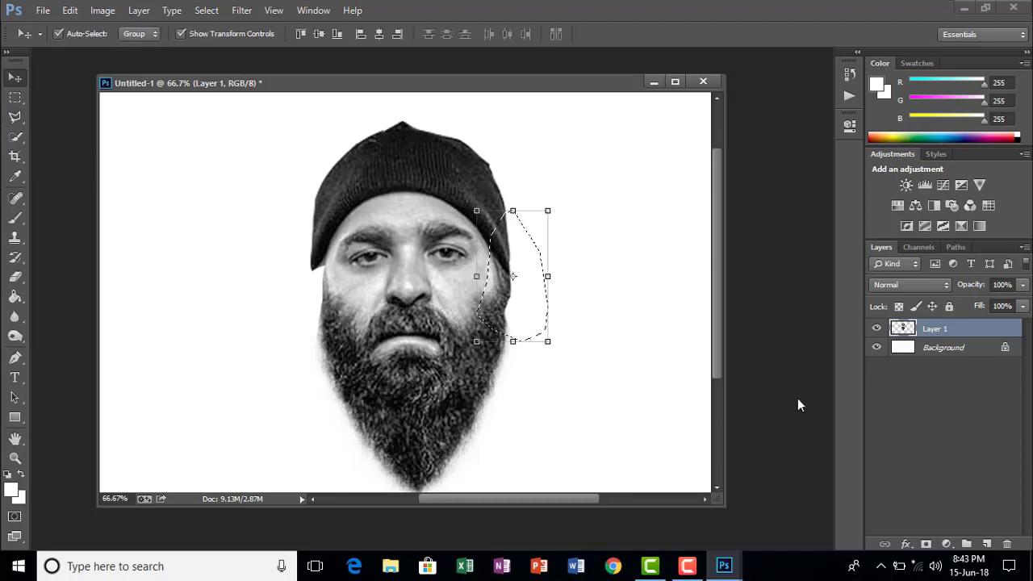
click(72, 12)
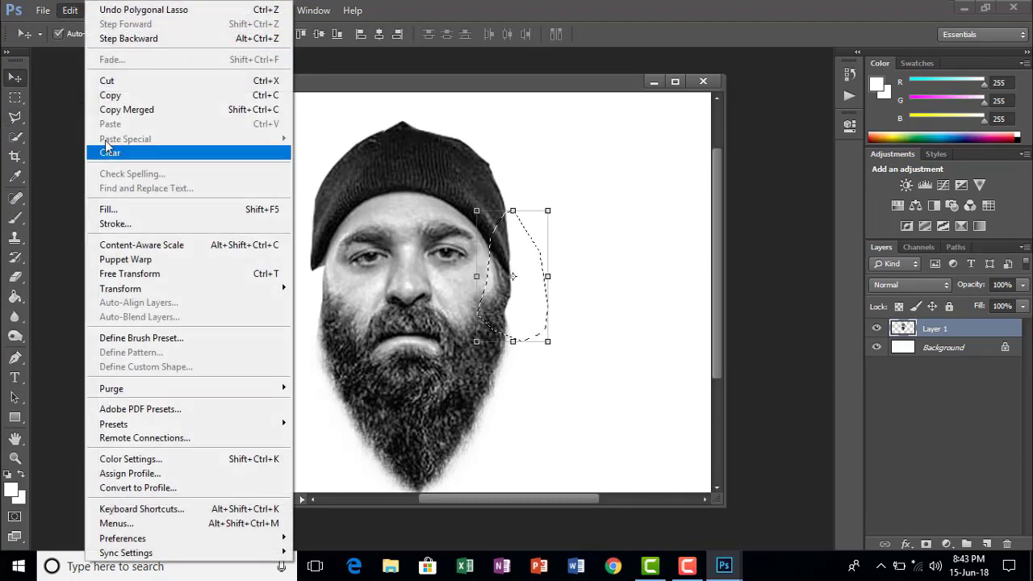
click(104, 95)
click(70, 11)
click(112, 125)
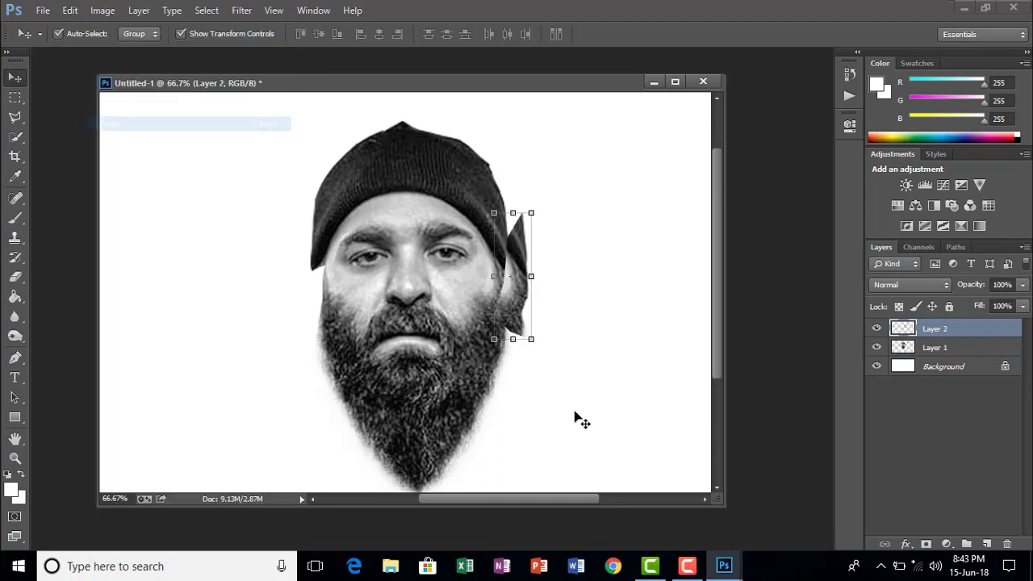
Step: Move the pasted strip to the empty area beside the man's right cheek and flip it horizontally
drag(529, 290, 253, 323)
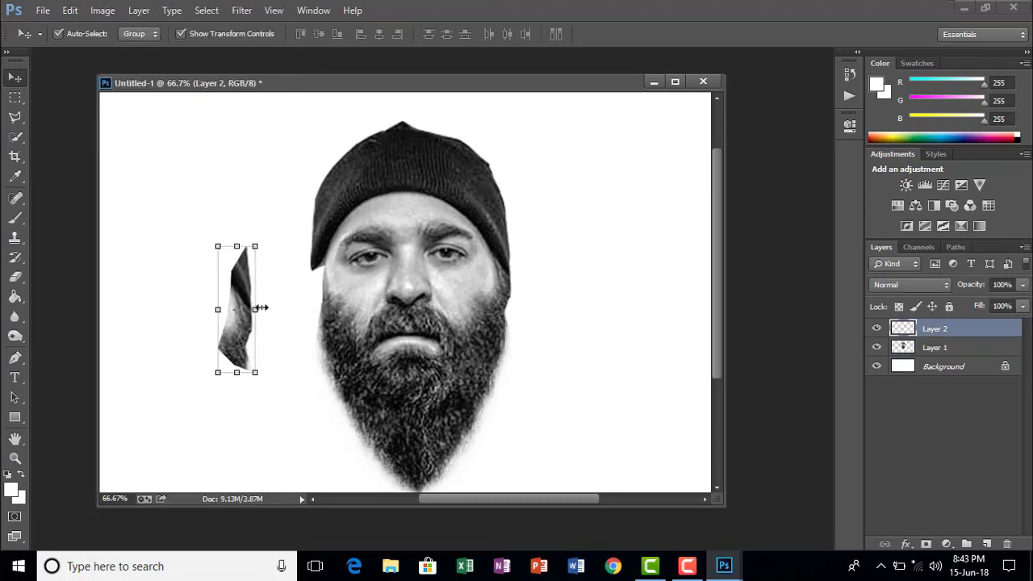
click(260, 307)
right_click(256, 307)
click(307, 277)
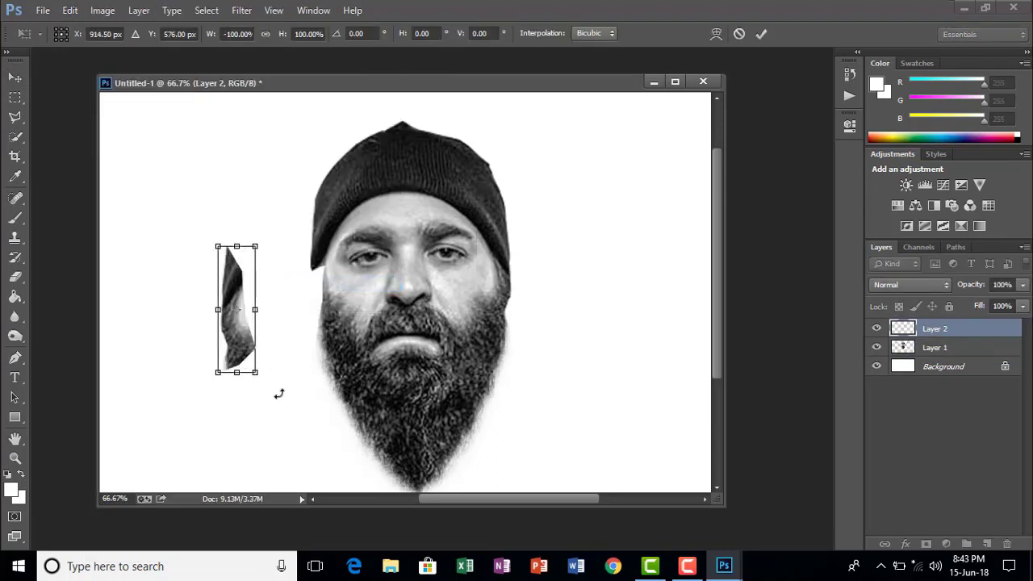
click(15, 77)
click(451, 225)
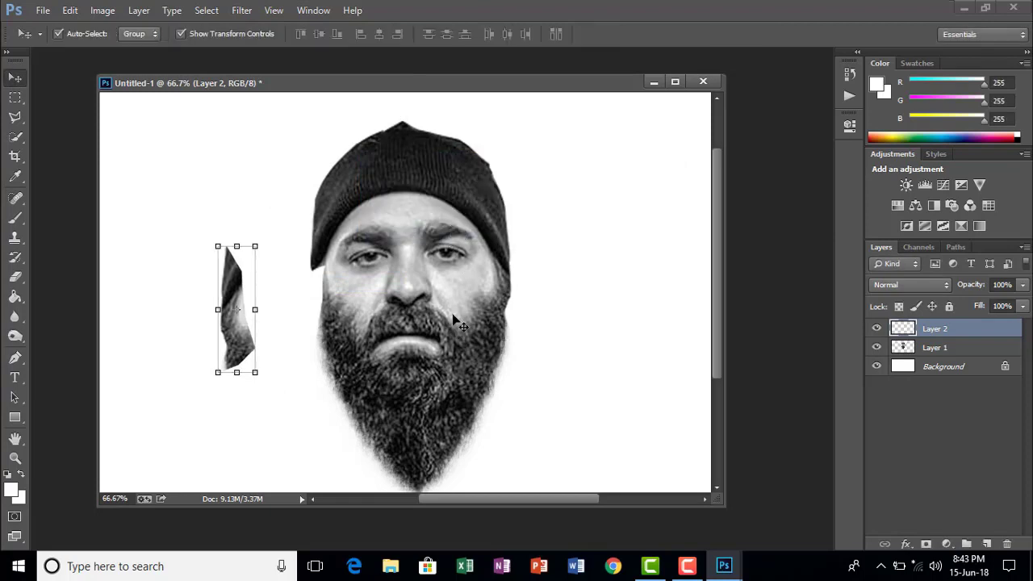
Step: Position the flipped strip over the hat and cheek edge on the man's right side to match the opposite side
click(227, 401)
drag(242, 343, 327, 305)
click(277, 401)
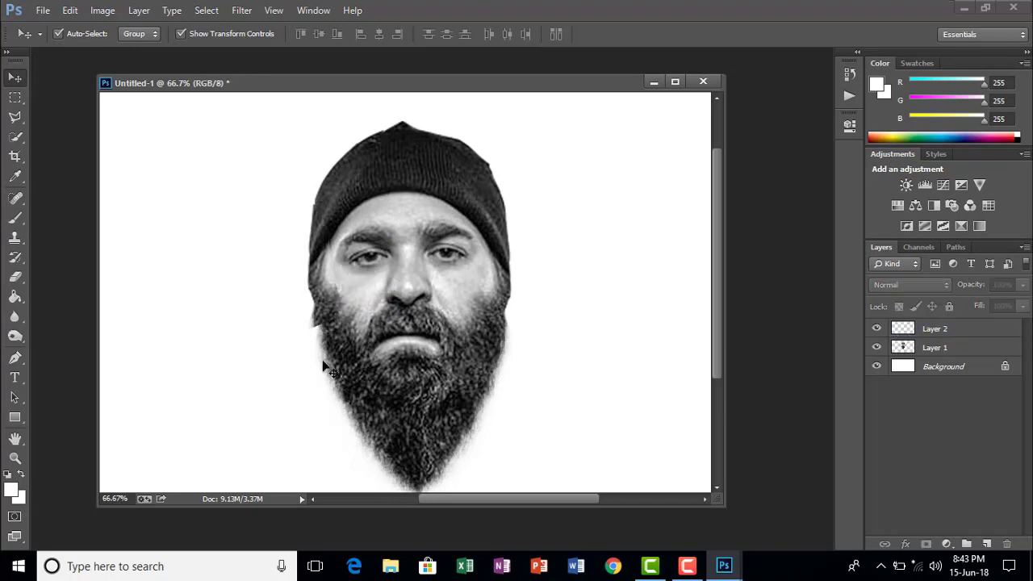
click(333, 313)
click(263, 352)
click(332, 284)
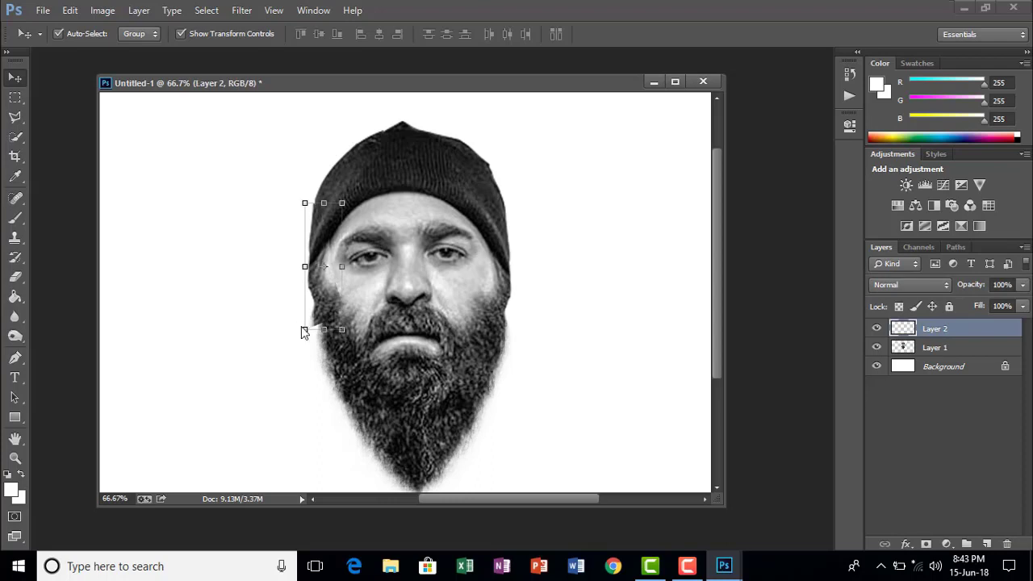
click(287, 337)
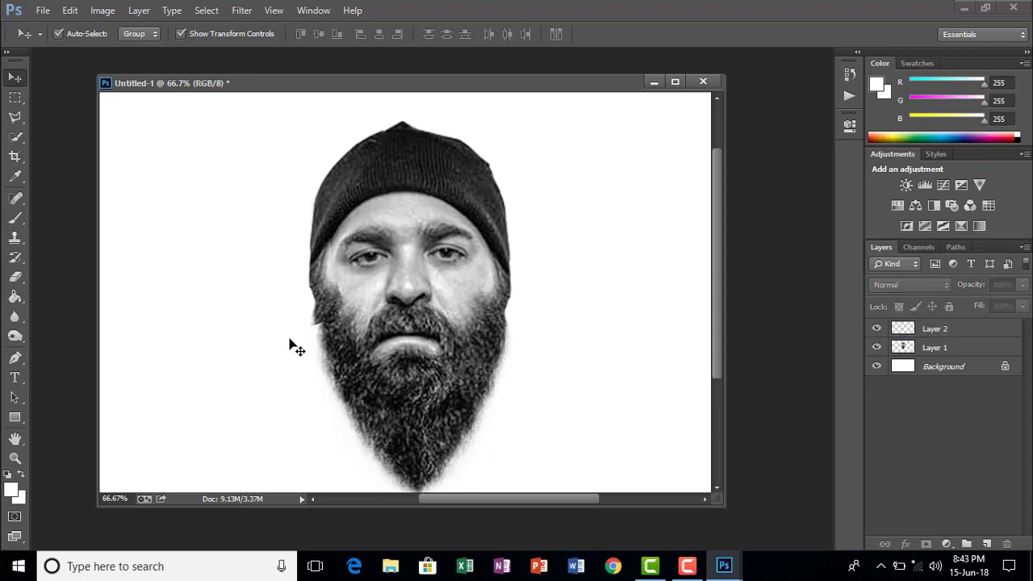
click(332, 287)
click(269, 348)
click(332, 322)
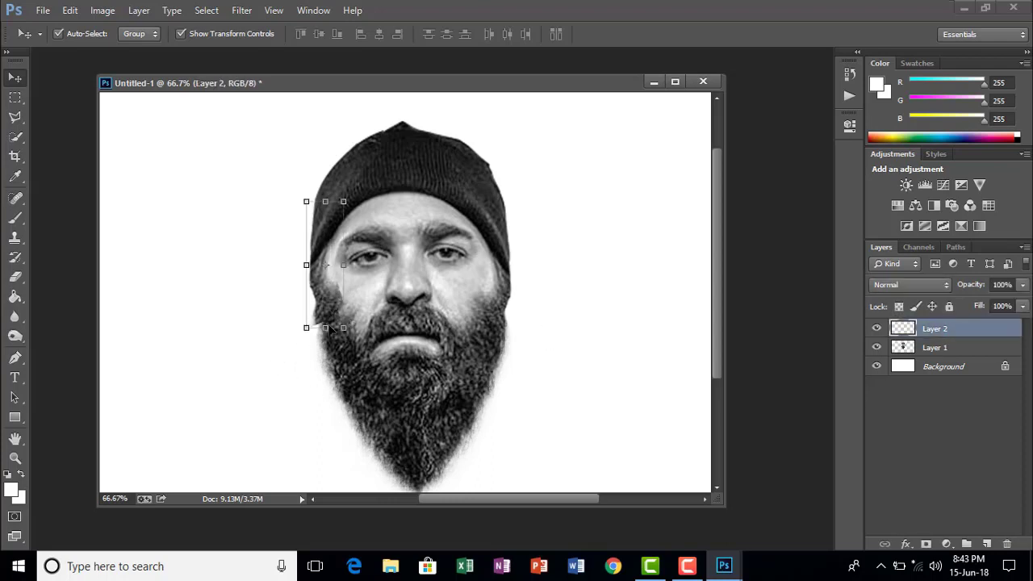
Step: Blend the lower end of the Layer 2 strip into the beard using the Eraser at 36 px
click(16, 279)
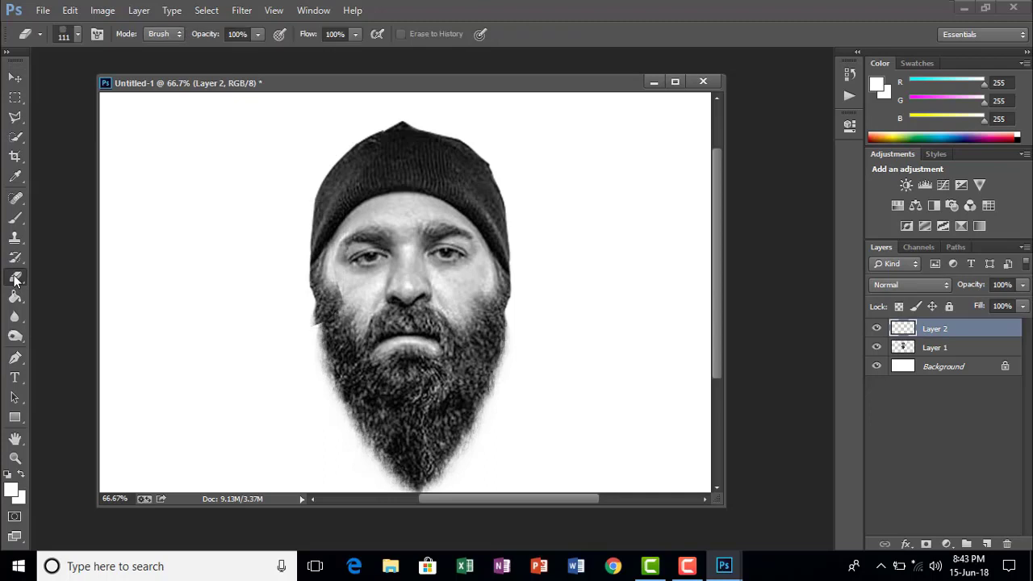
click(66, 34)
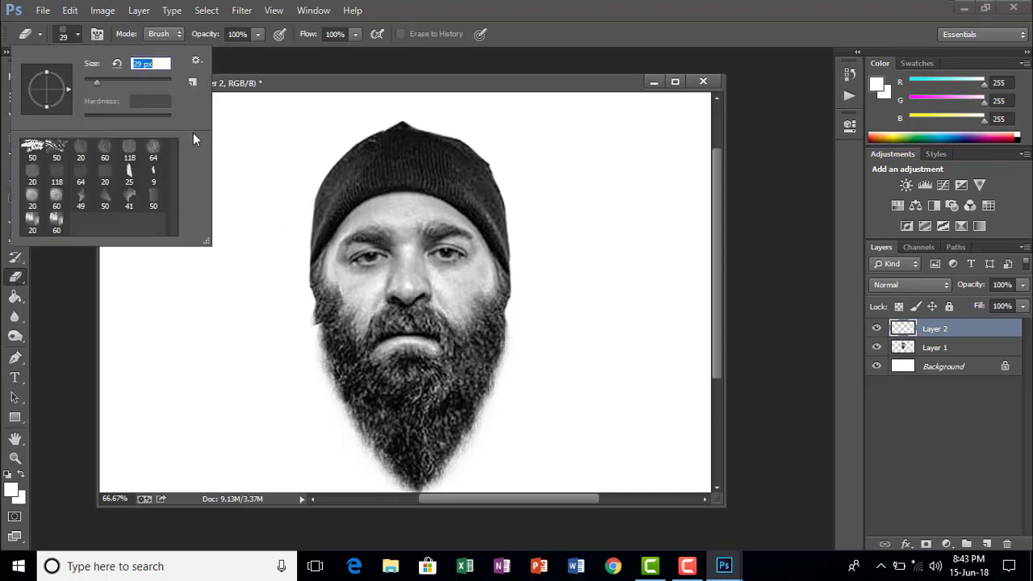
click(339, 292)
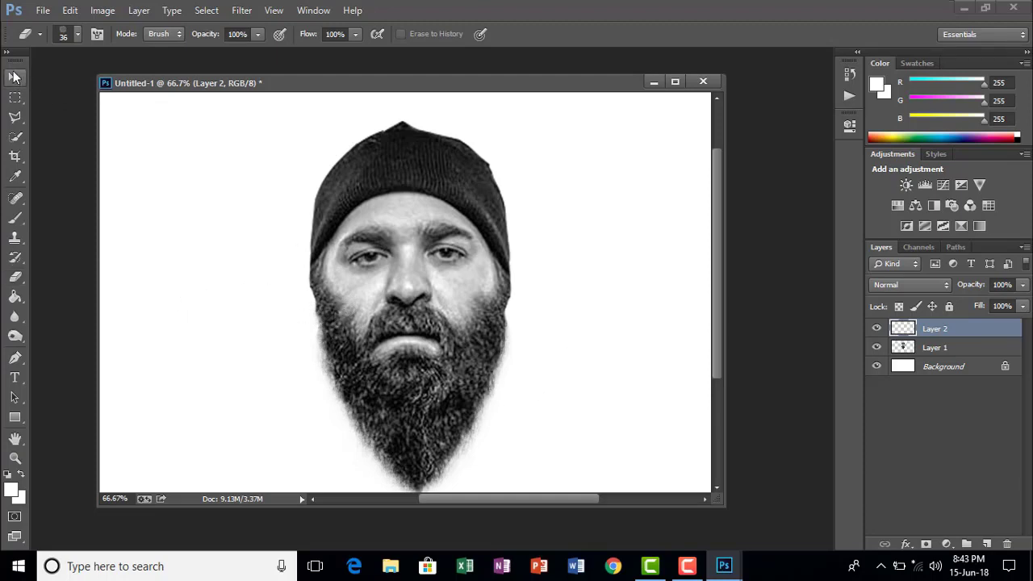
Step: Merge Layer 1 and Layer 2 into a single layer
click(14, 77)
click(613, 362)
click(511, 311)
click(613, 362)
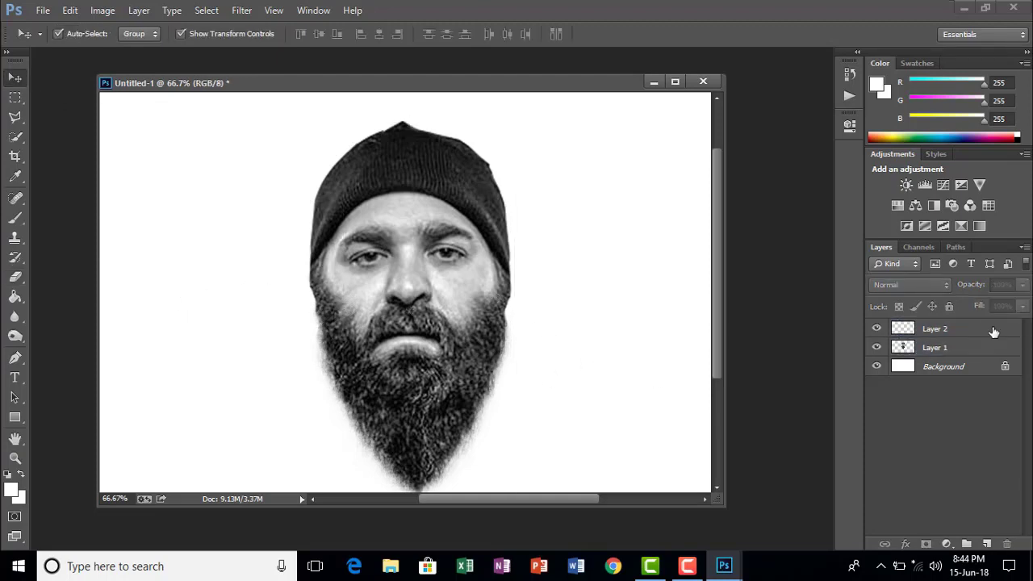
click(957, 348)
shift+click(959, 329)
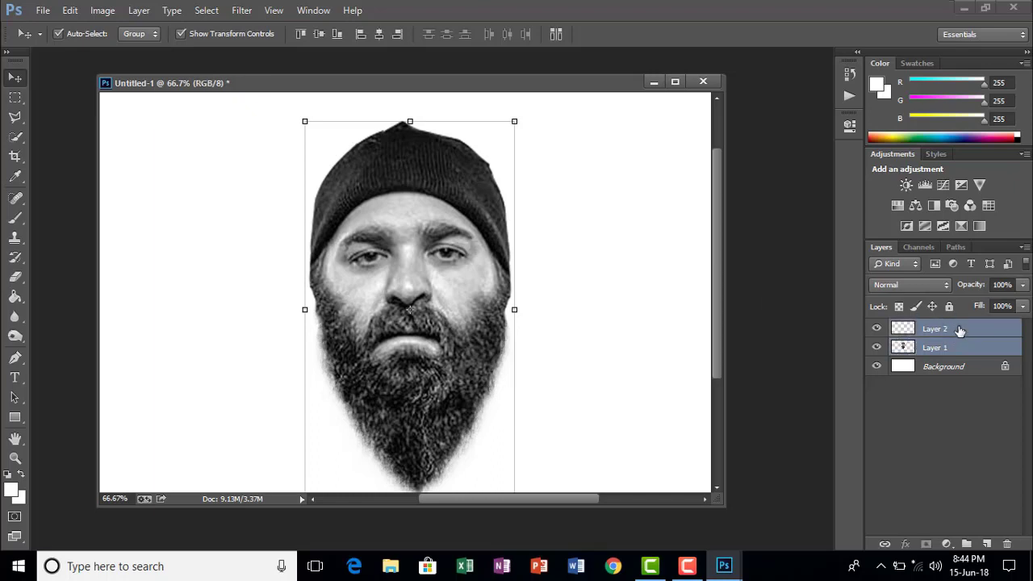
right_click(959, 329)
click(777, 431)
Step: Examine the merged head and its edges at several zoom levels
key(ctrl+minus)
key(ctrl+minus)
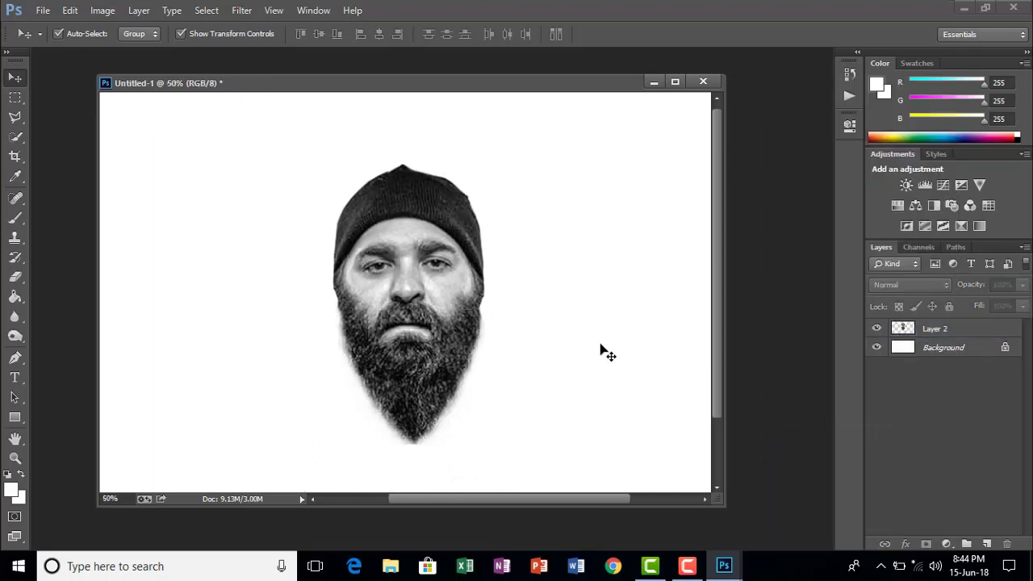
key(ctrl+plus)
key(ctrl+minus)
key(ctrl+minus)
key(ctrl+minus)
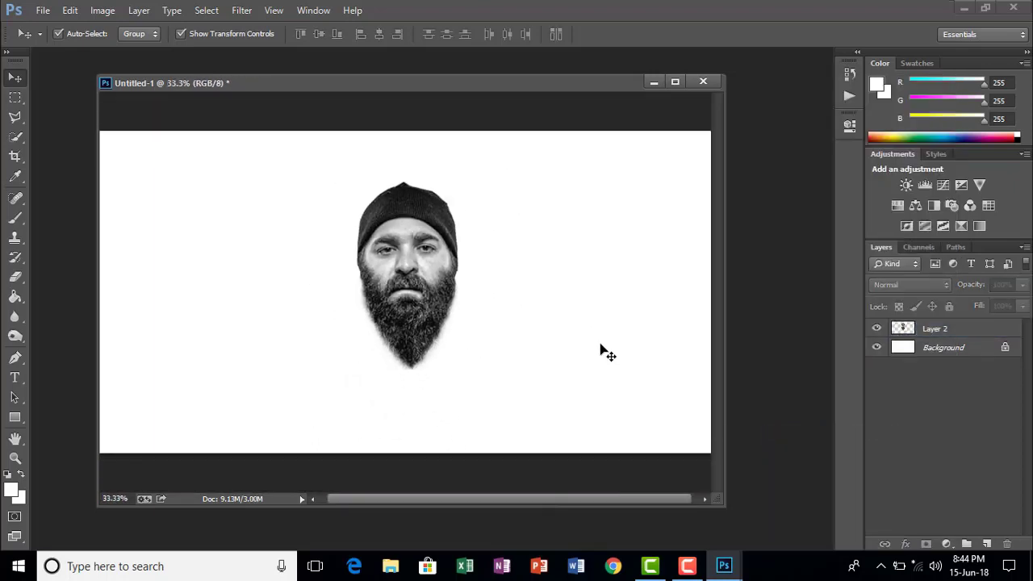
key(ctrl+plus)
key(ctrl+plus)
key(ctrl+plus)
key(ctrl+plus)
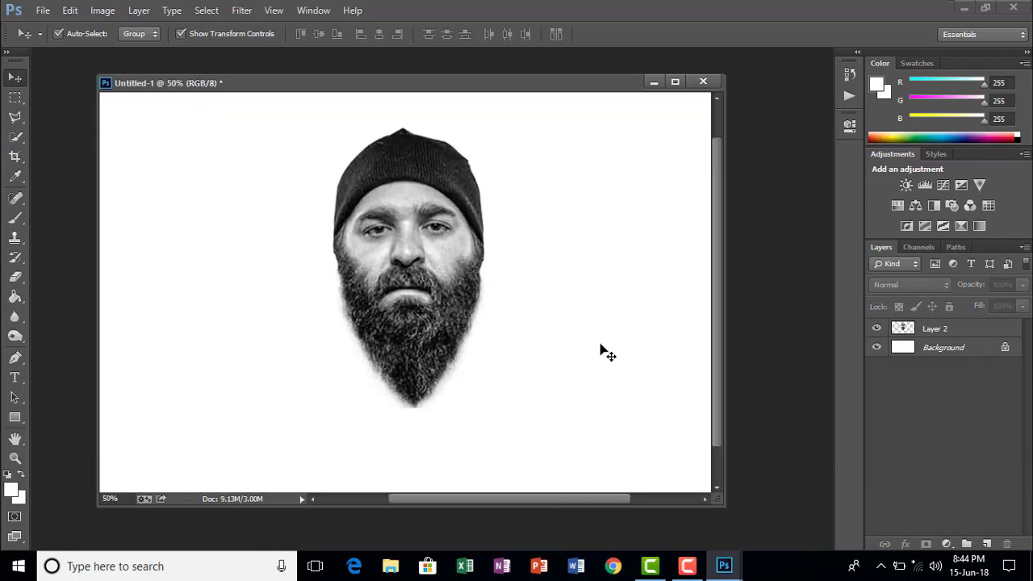
Step: Reposition the merged head slightly near the middle of the canvas
click(509, 395)
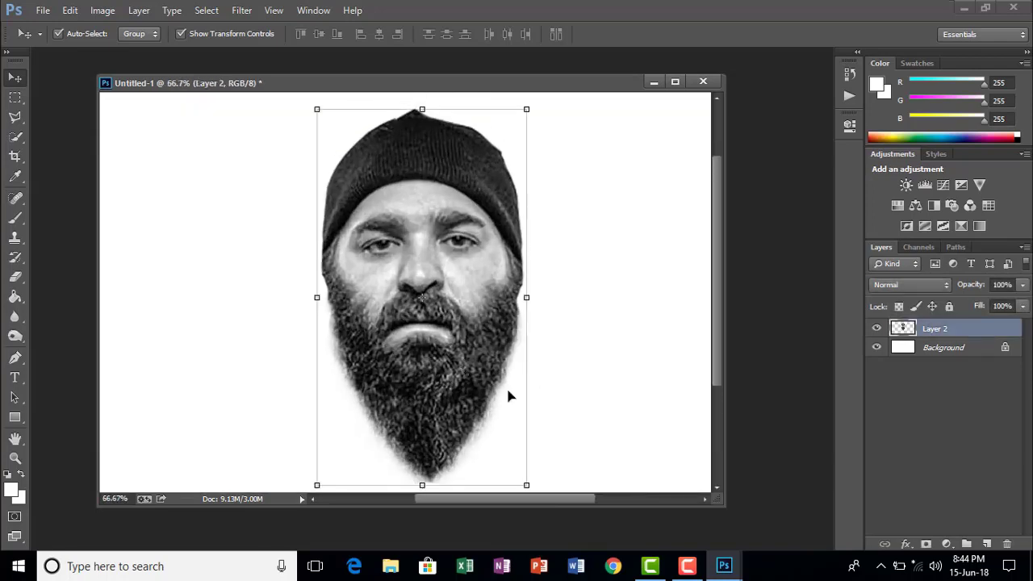
click(15, 97)
scroll(571, 304, down, 1)
scroll(573, 305, up, 1)
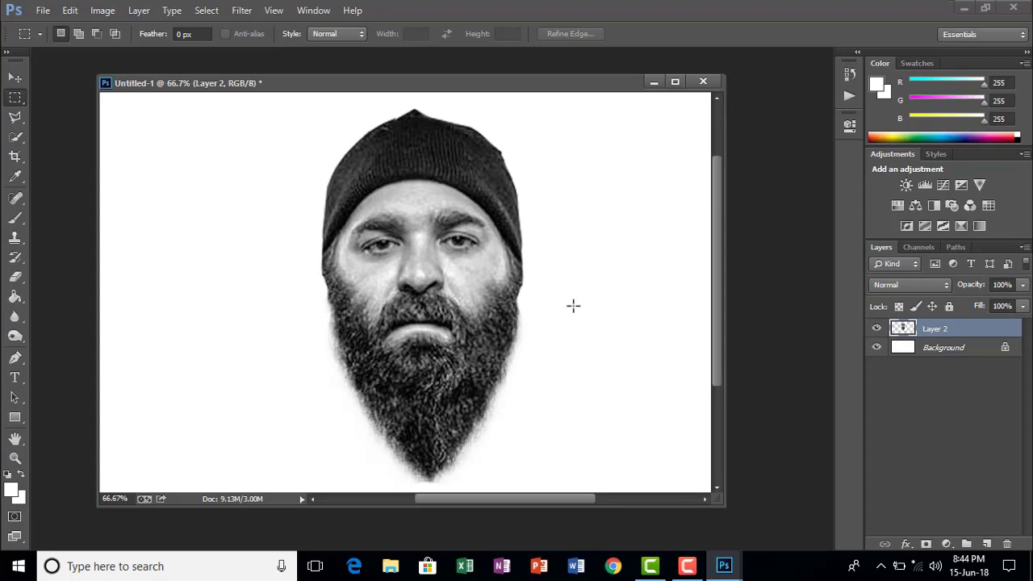
key(ctrl+minus)
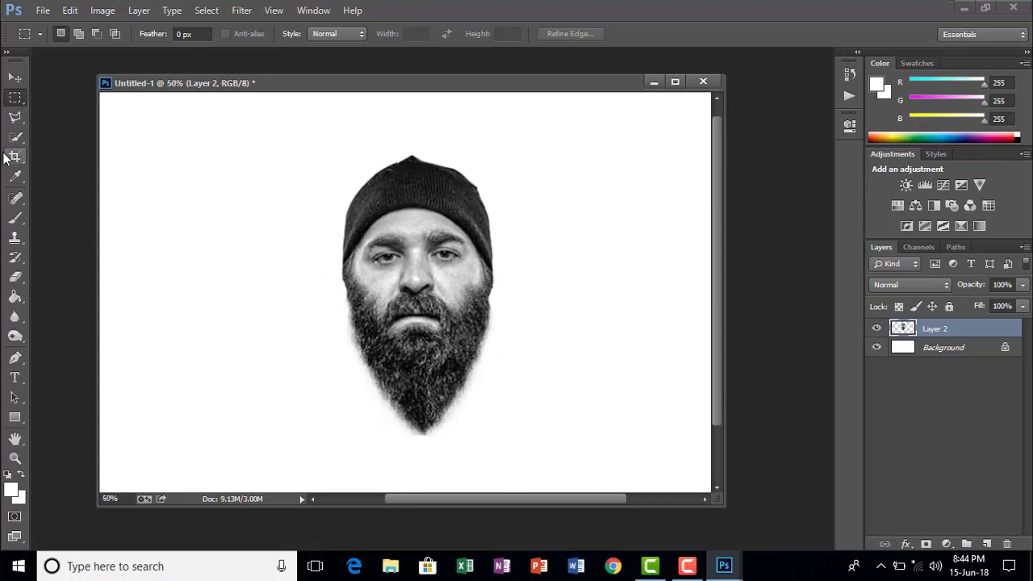
key(v)
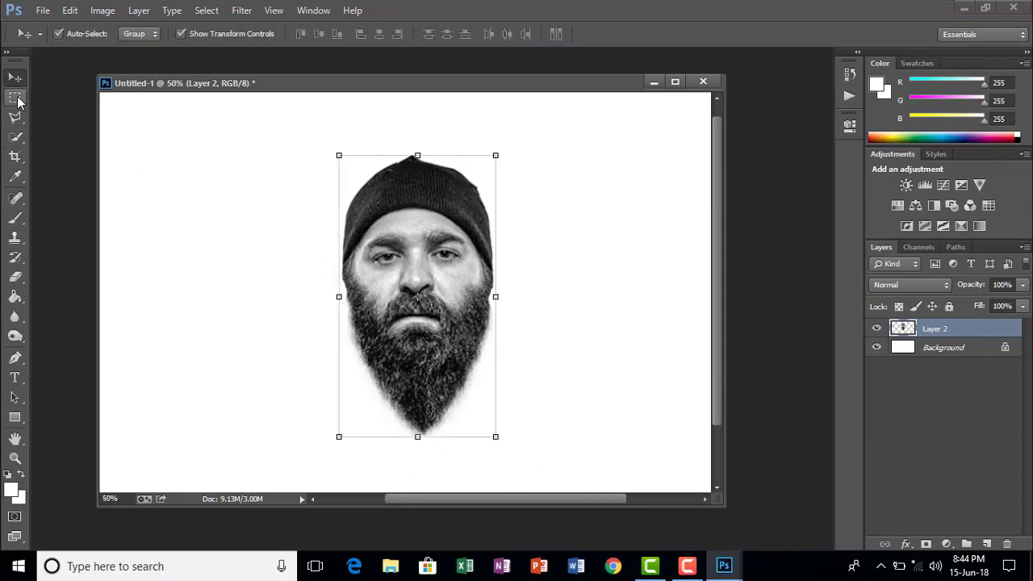
click(603, 263)
click(434, 183)
click(515, 221)
drag(446, 193, 429, 189)
Step: Open Layer 2 in Liquify and warp the pointed top of the hat upward with a brush size of 100
click(242, 10)
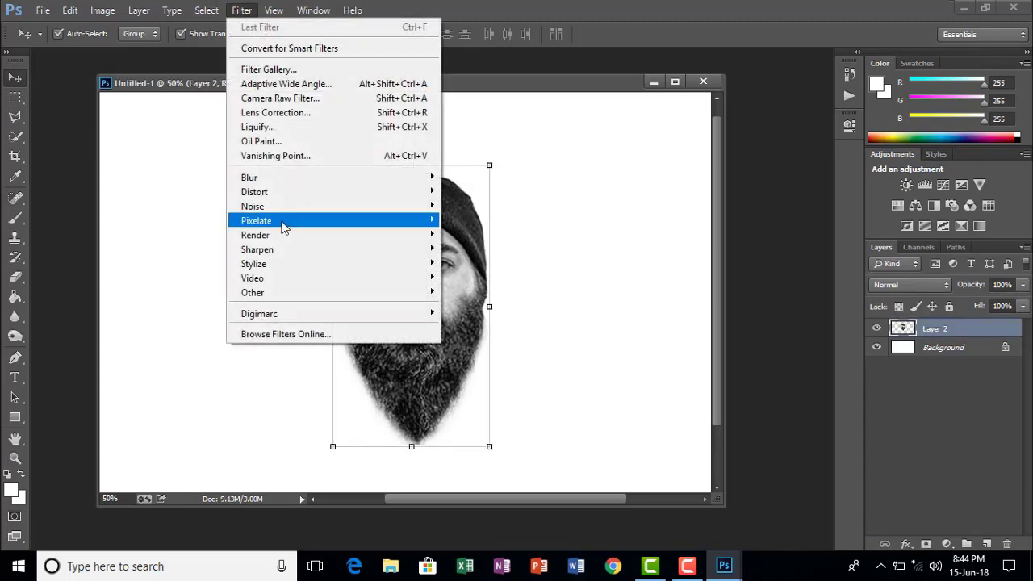
click(267, 126)
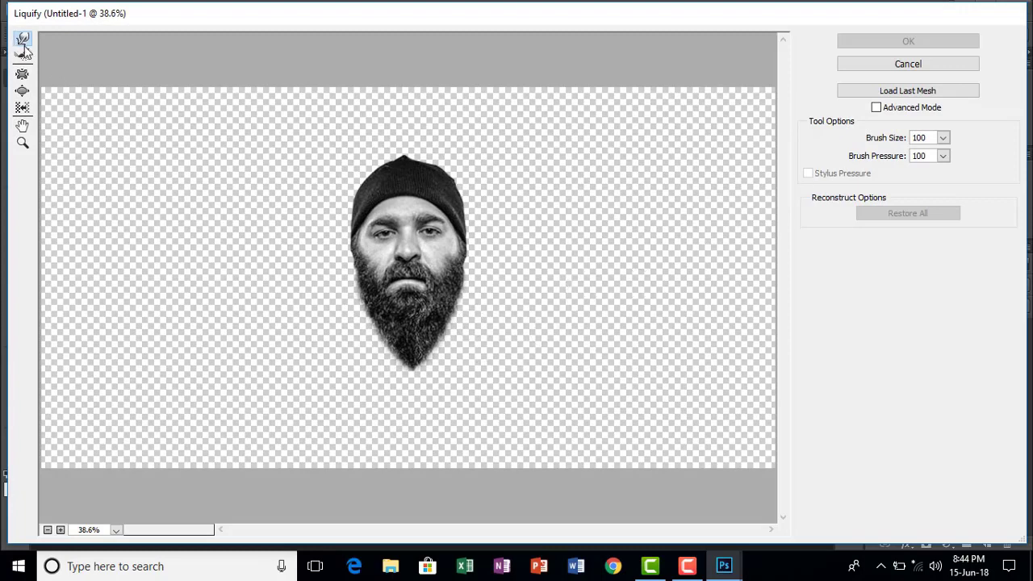
mouse_move(399, 146)
mouse_down()
mouse_move(421, 156)
mouse_move(395, 156)
mouse_move(400, 138)
mouse_move(373, 170)
mouse_move(441, 155)
mouse_up()
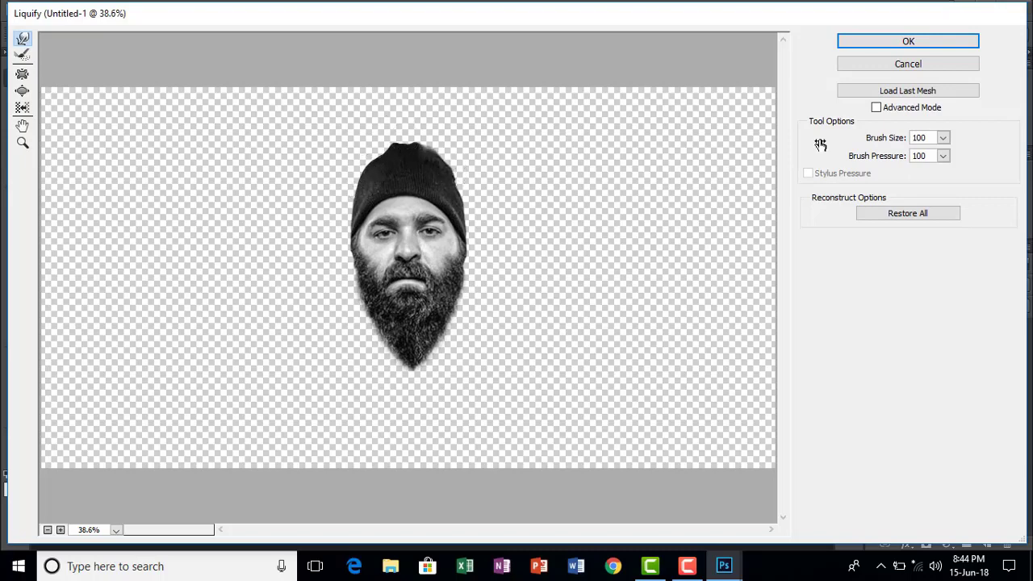
Step: Enlarge the Liquify brush to 235, reshape the hat into a taller, flat-topped form and apply the filter
click(943, 138)
mouse_move(880, 157)
mouse_down()
mouse_move(896, 157)
mouse_move(886, 157)
mouse_up()
mouse_move(369, 142)
mouse_down()
mouse_move(411, 136)
mouse_move(437, 151)
mouse_move(371, 176)
mouse_move(427, 180)
mouse_move(464, 165)
mouse_move(408, 117)
mouse_move(395, 120)
mouse_move(432, 114)
mouse_move(393, 122)
mouse_move(377, 138)
mouse_move(449, 128)
mouse_move(446, 105)
mouse_move(409, 133)
mouse_up()
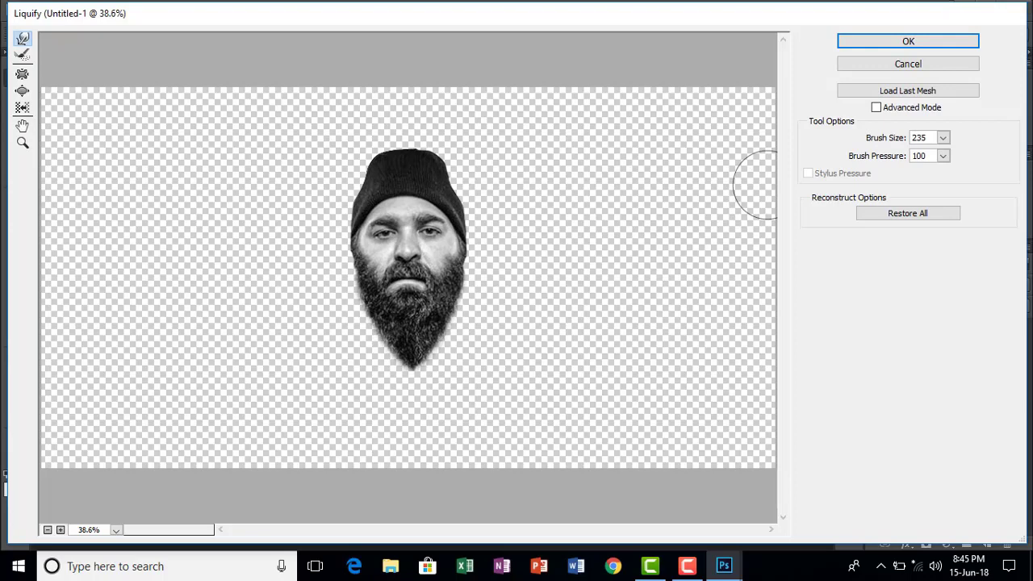
click(876, 42)
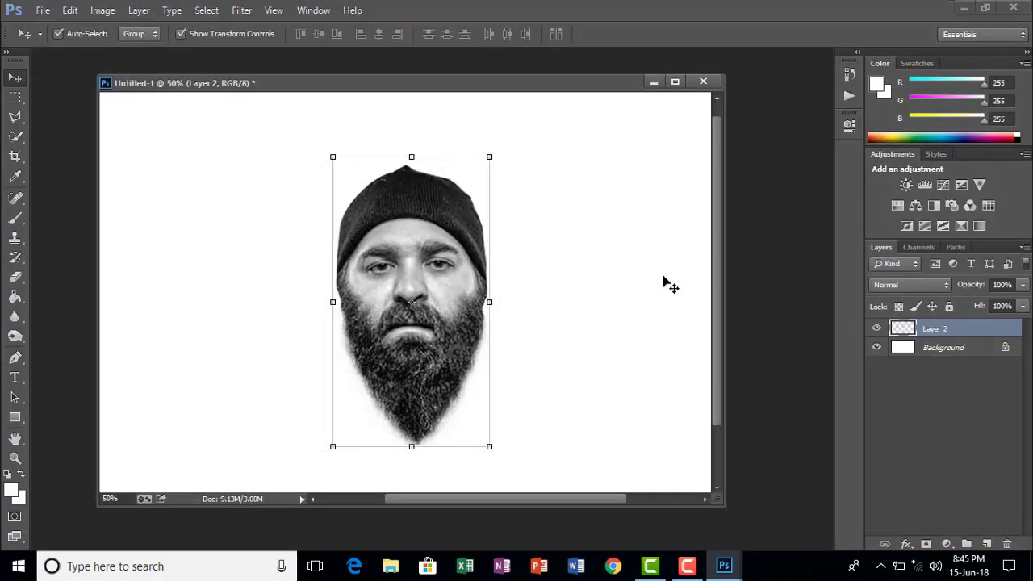
click(172, 143)
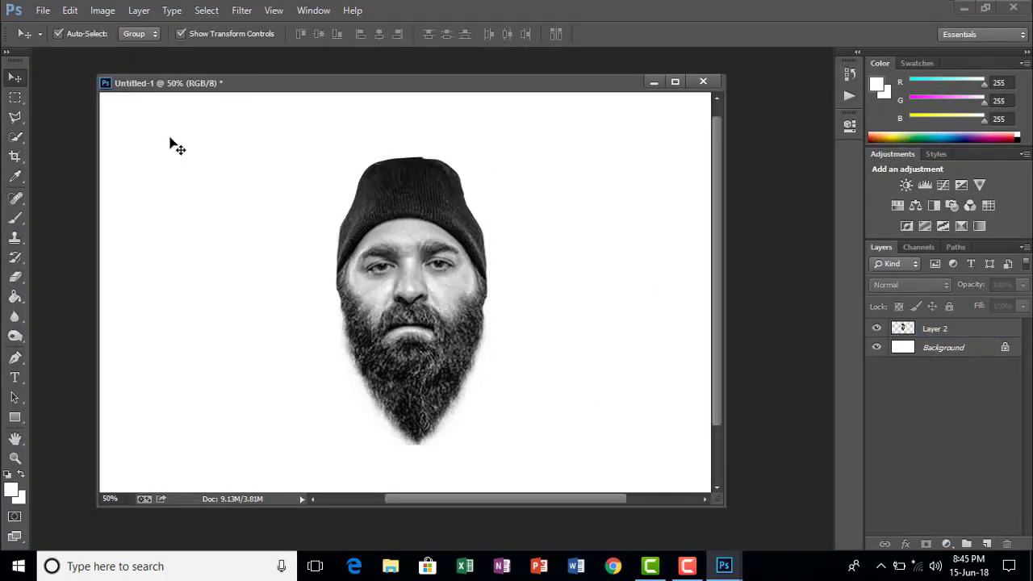
Step: Rotate the head by about 0.6 degrees and apply the transformation
click(419, 226)
drag(515, 148, 522, 148)
drag(523, 148, 519, 145)
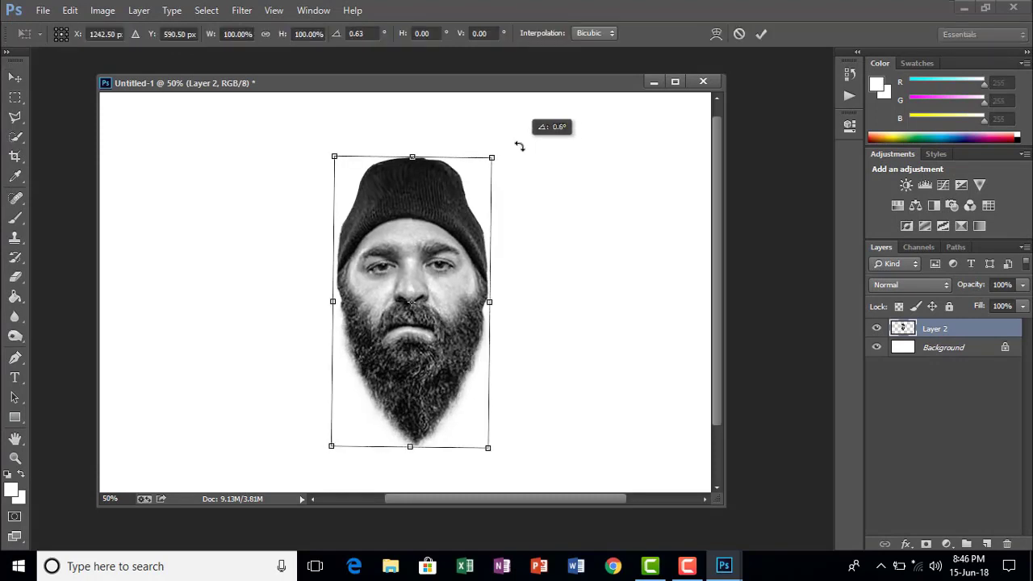
click(16, 77)
click(433, 227)
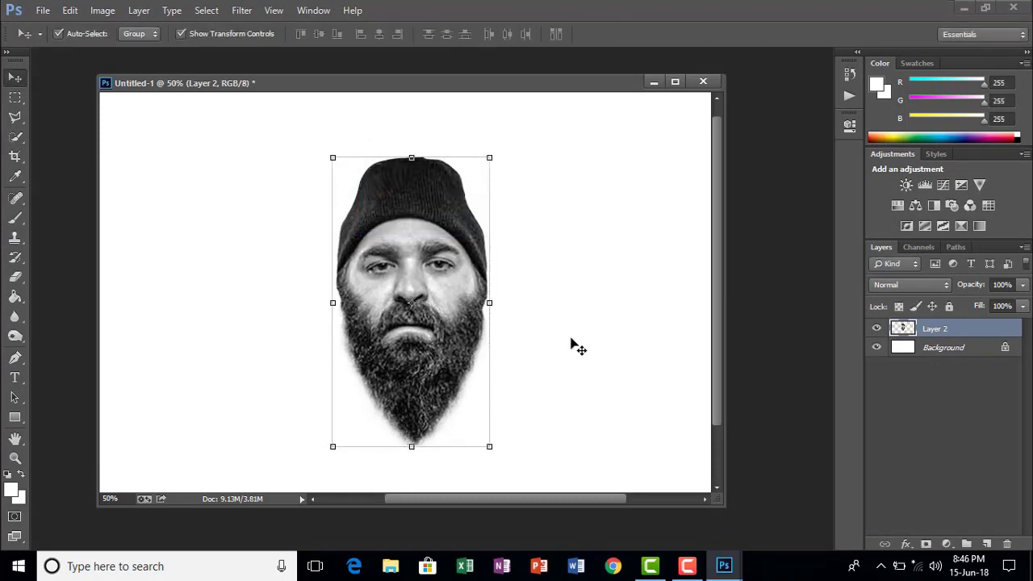
Step: Select the half of the face beyond its vertical centreline, including hat and beard, delete it and clear the selection
click(15, 97)
drag(536, 467, 409, 114)
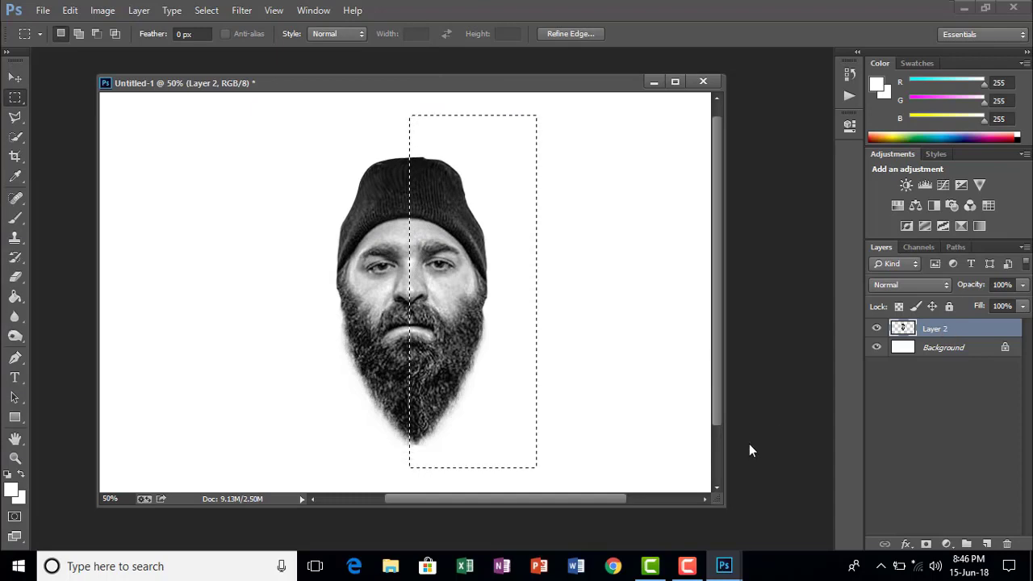
key(Delete)
click(217, 210)
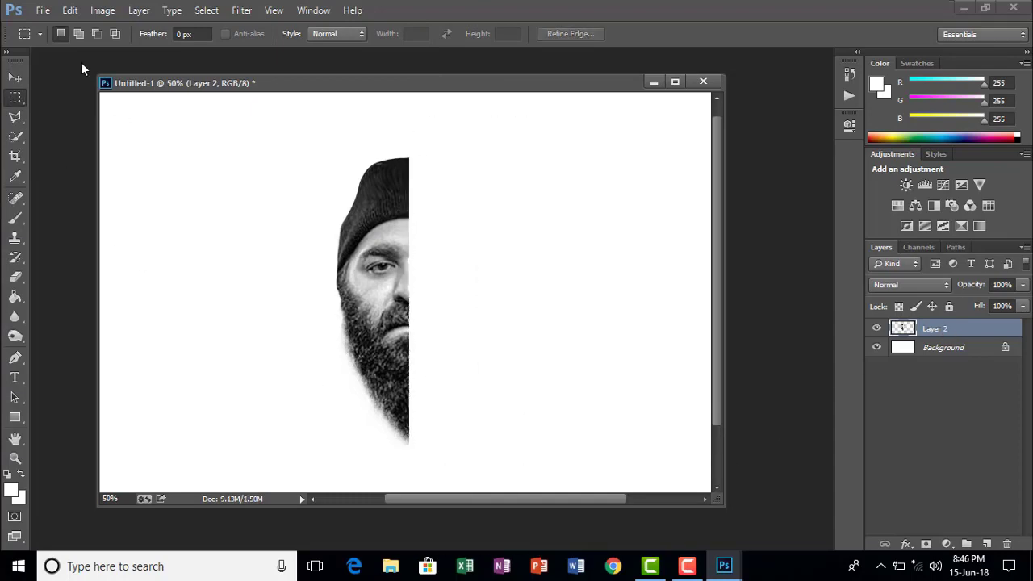
Step: Duplicate the remaining half-face layer within the same document, keeping the name Layer 2 copy
click(14, 78)
click(598, 372)
click(374, 282)
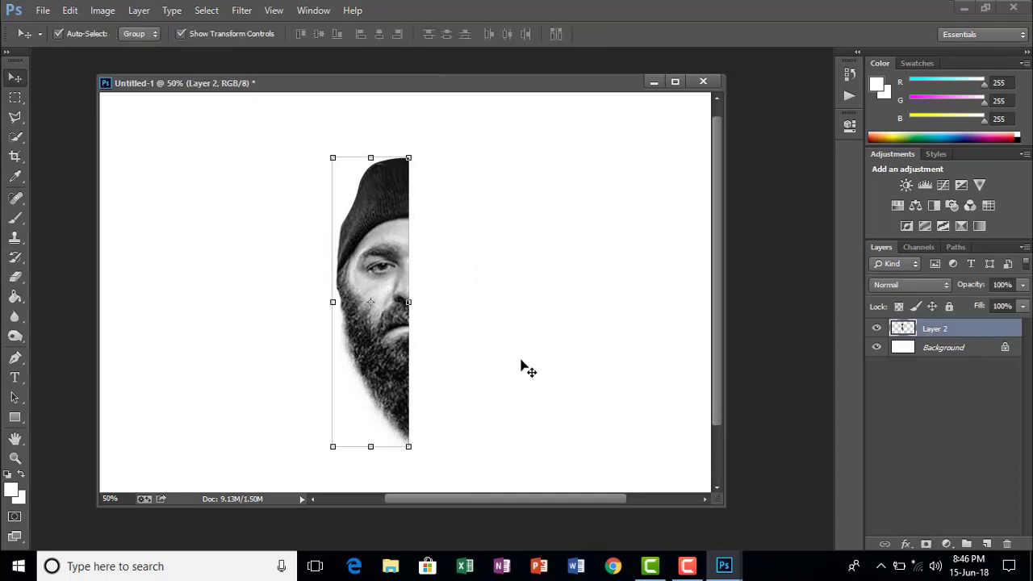
click(534, 350)
click(368, 295)
click(70, 9)
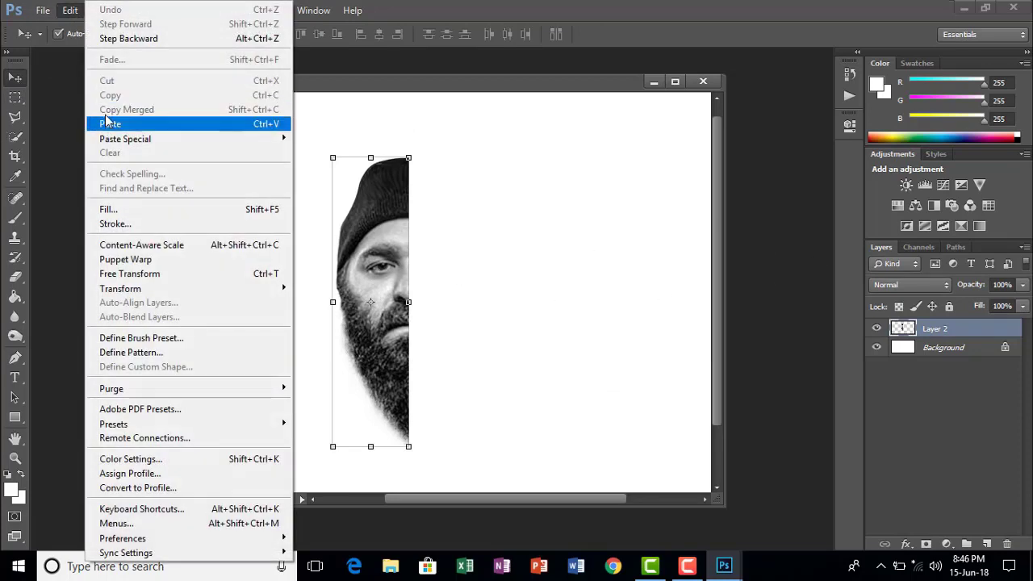
click(552, 192)
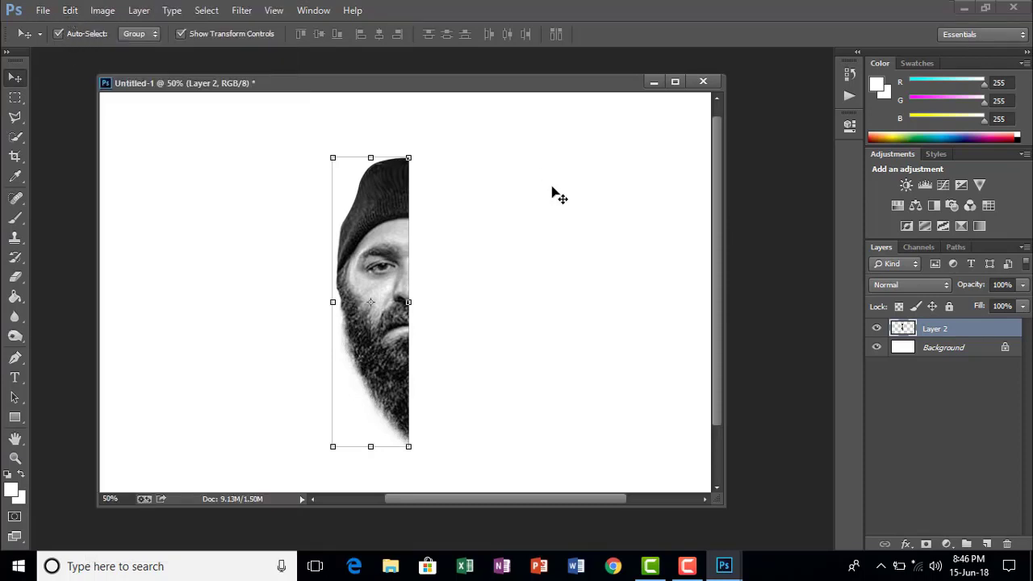
right_click(947, 332)
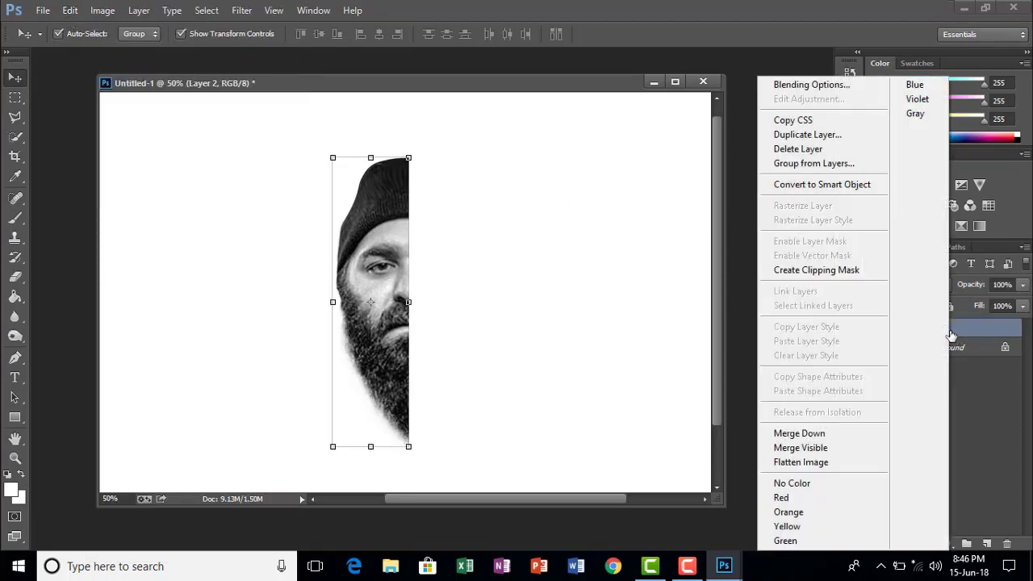
click(794, 135)
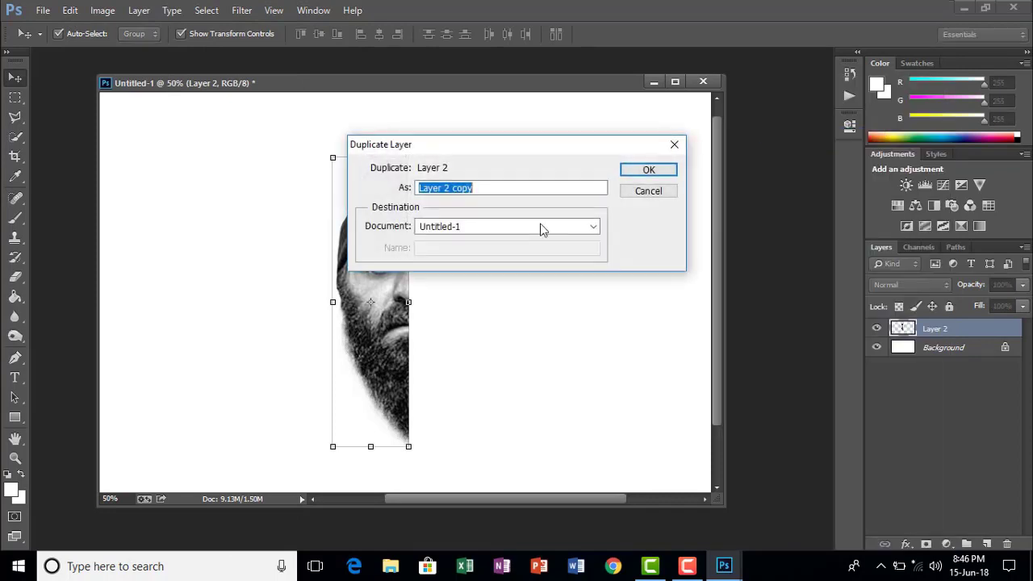
click(664, 173)
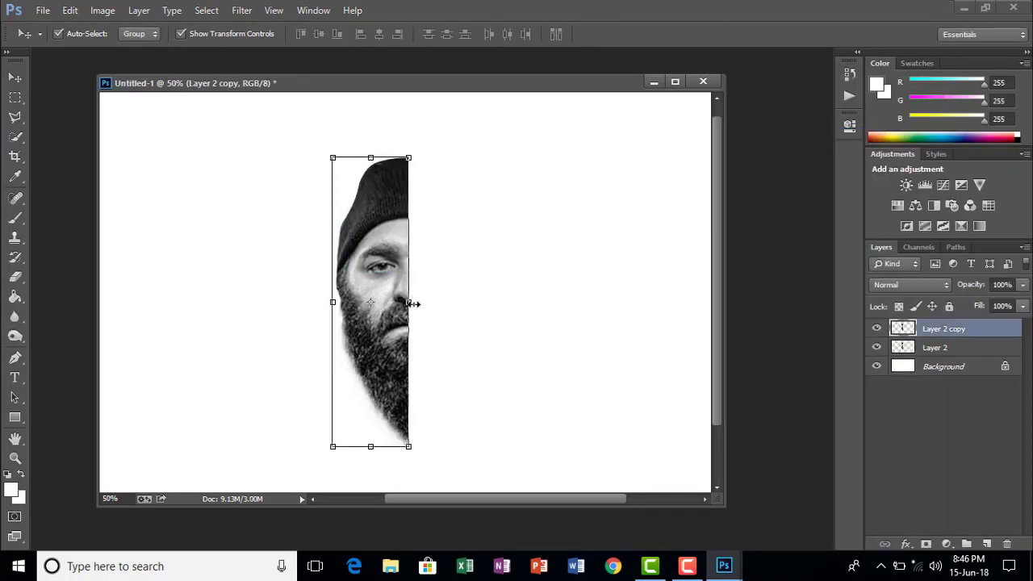
Step: Flip the duplicated half face horizontally and align it against the original half to form a symmetrical head
right_click(415, 302)
click(477, 271)
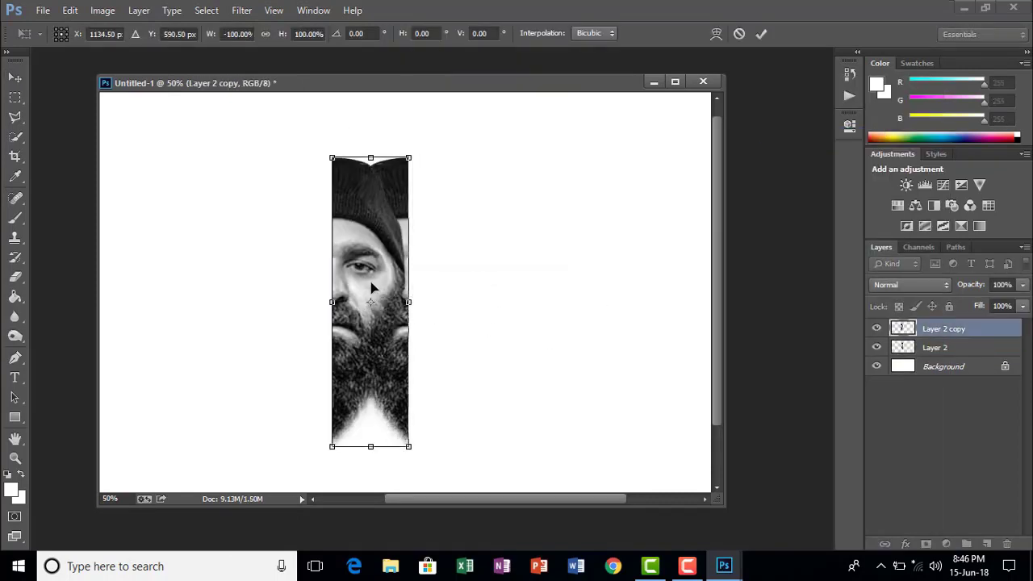
click(14, 78)
click(444, 223)
drag(381, 285, 466, 285)
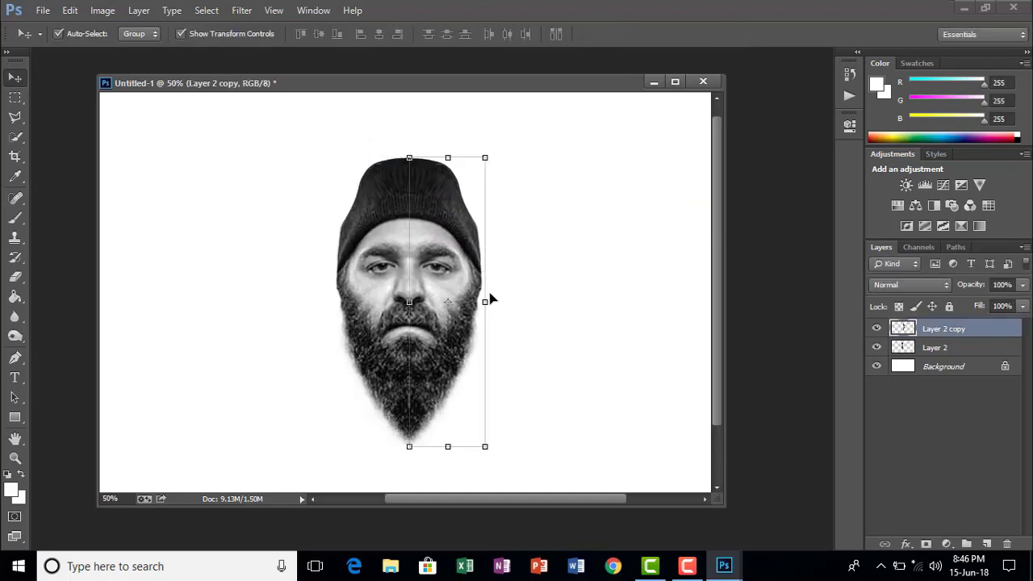
click(521, 320)
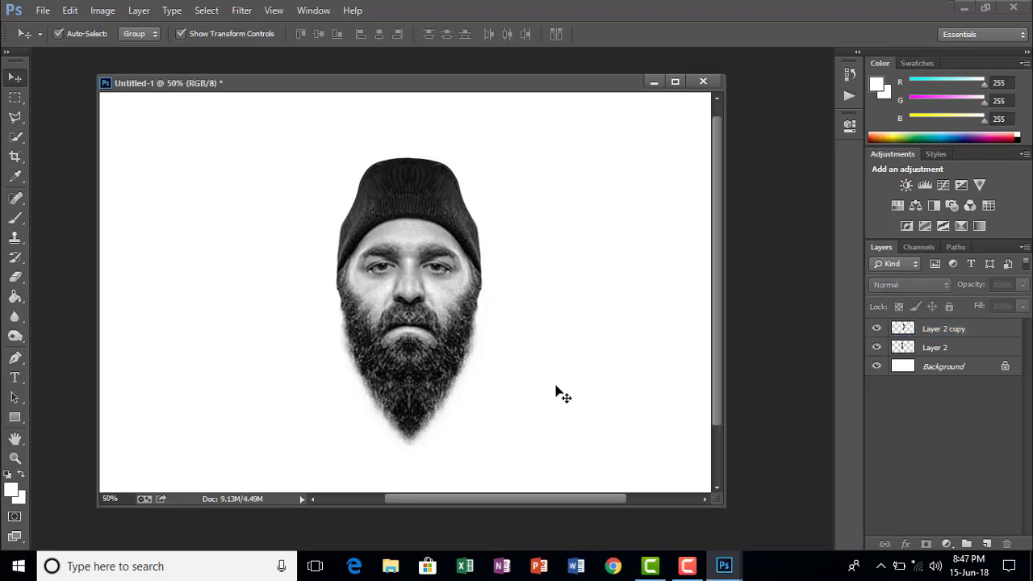
Step: Merge Layer 2 and Layer 2 copy into a single layer
click(971, 350)
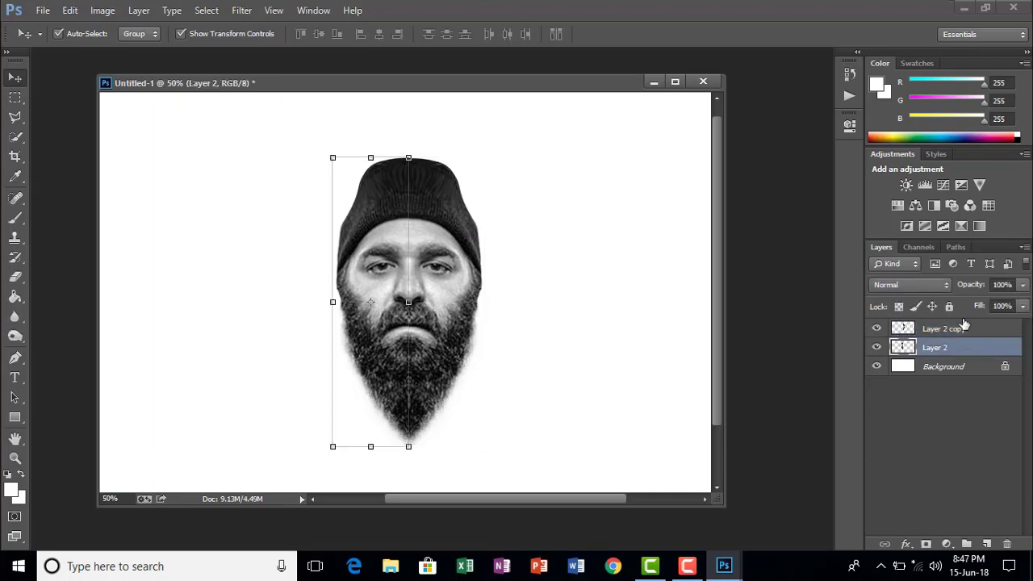
shift+click(962, 324)
right_click(963, 324)
click(786, 433)
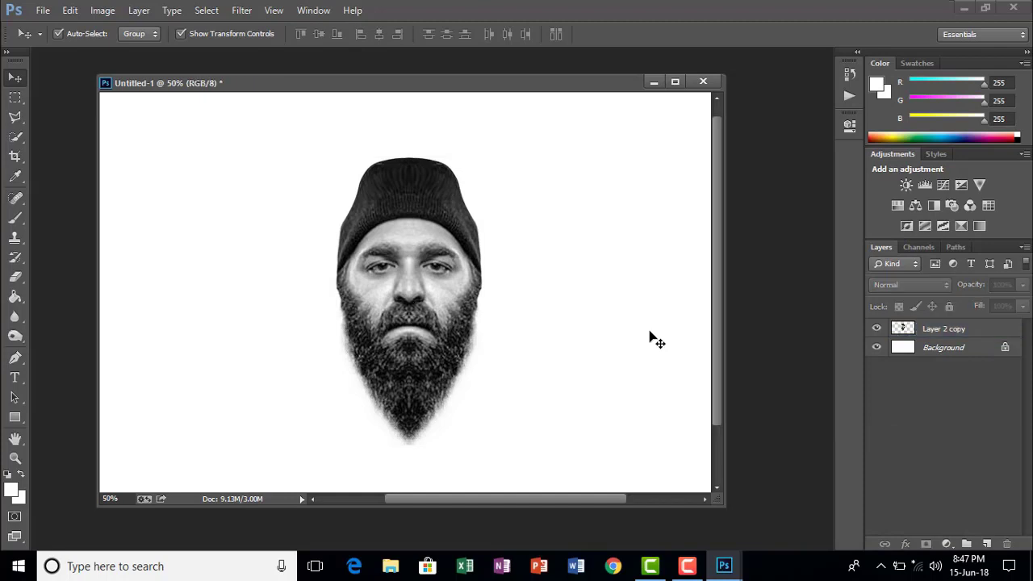
Step: Nudge the merged head slightly down and to the left, and examine the mirrored face up close
key(ctrl+minus)
key(ctrl+minus)
key(ctrl+plus)
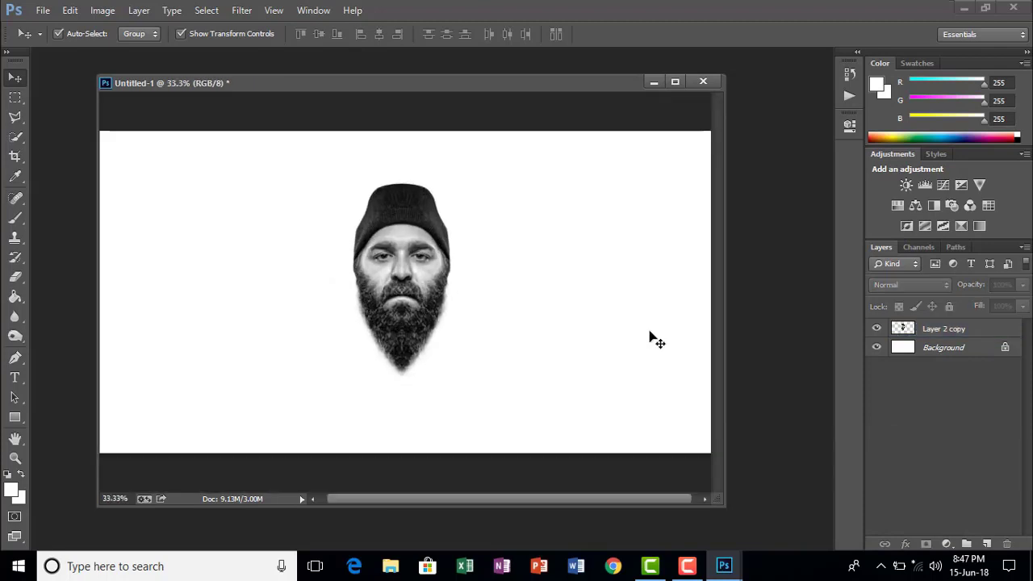
key(ctrl+plus)
mouse_move(469, 319)
mouse_down()
mouse_move(452, 307)
mouse_move(463, 326)
mouse_up()
key(ctrl+plus)
key(ctrl+plus)
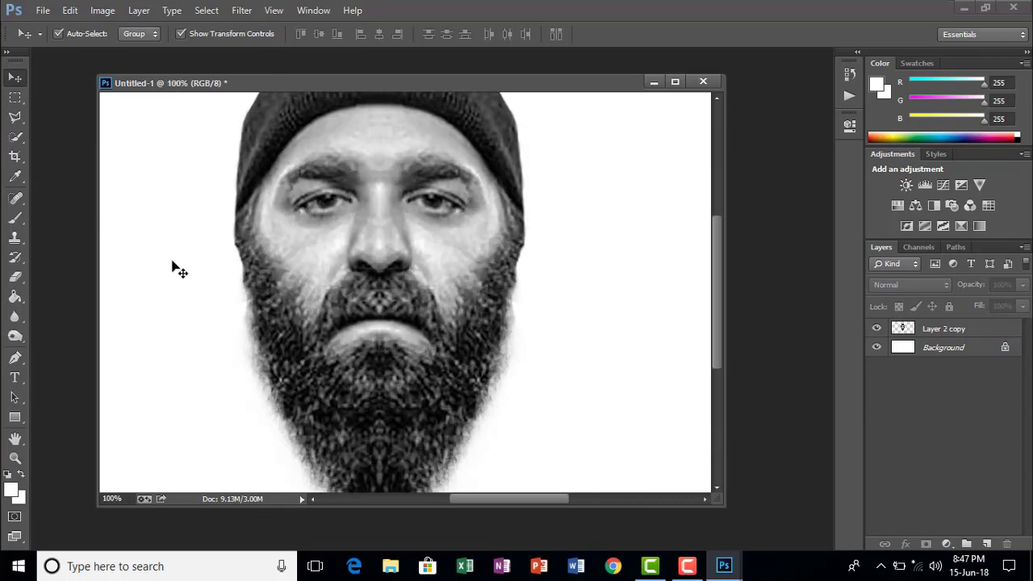
key(ctrl+minus)
key(ctrl+minus)
key(ctrl+minus)
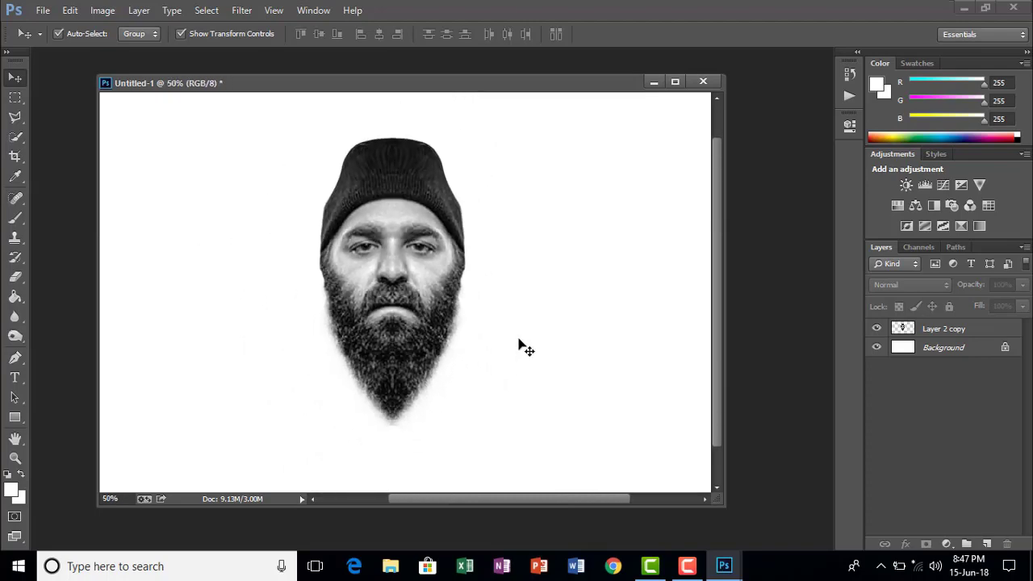
Step: Open the merged head in the Filter Gallery and choose the artistic Film Grain filter
click(444, 331)
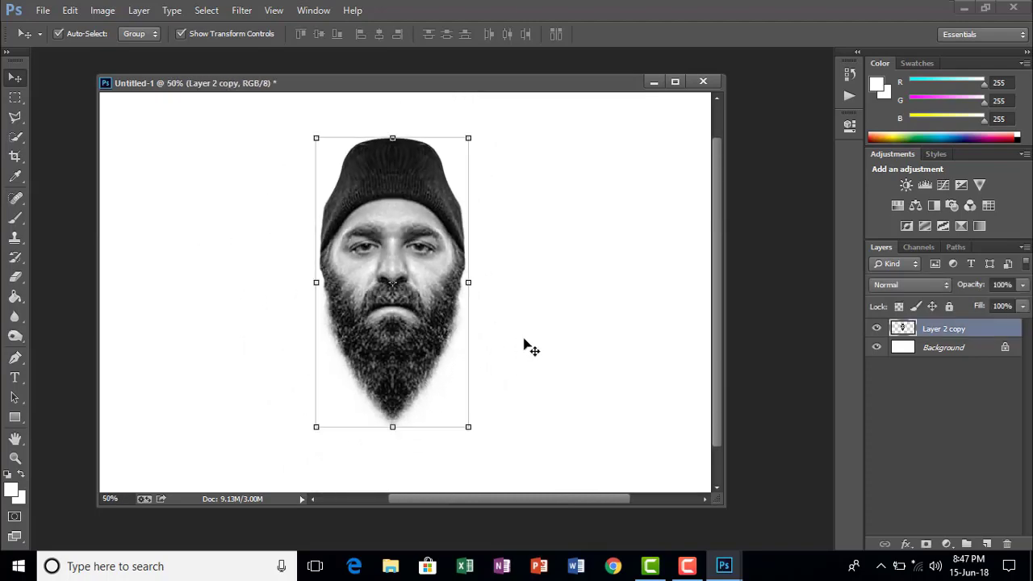
click(103, 10)
mouse_move(242, 11)
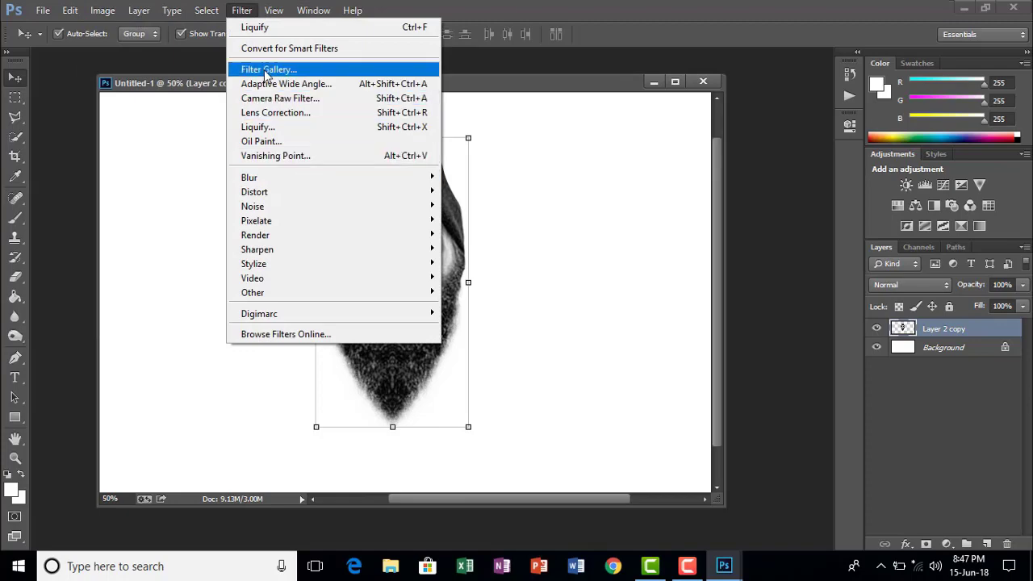
click(266, 71)
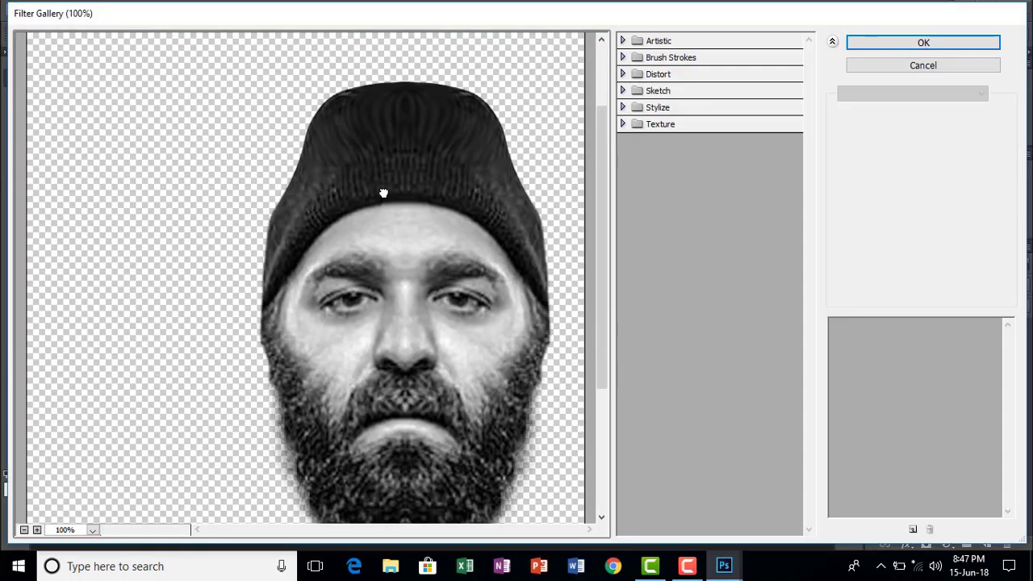
scroll(383, 194, down, 2)
drag(468, 260, 379, 250)
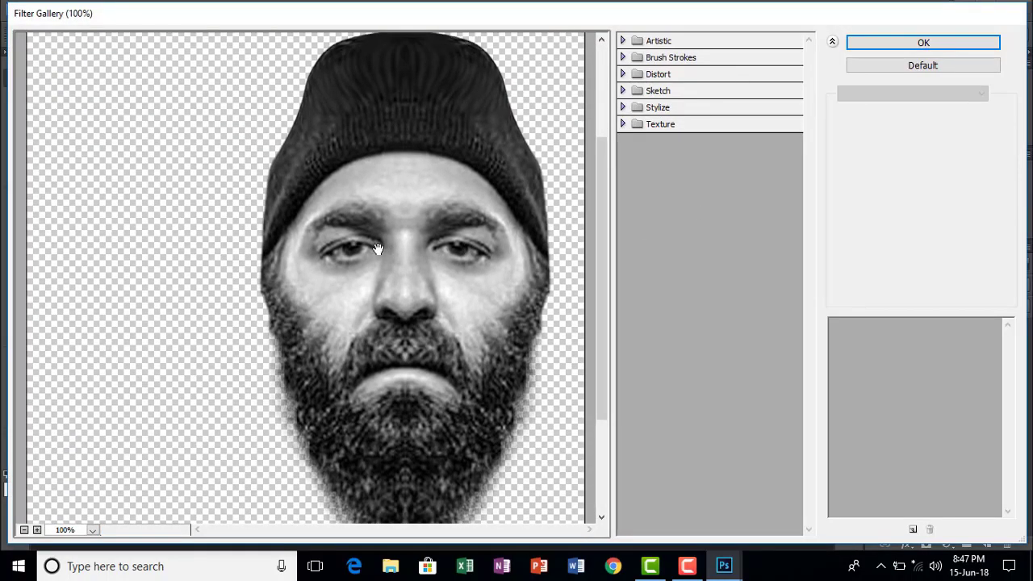
scroll(378, 250, down, 1)
click(658, 40)
click(630, 171)
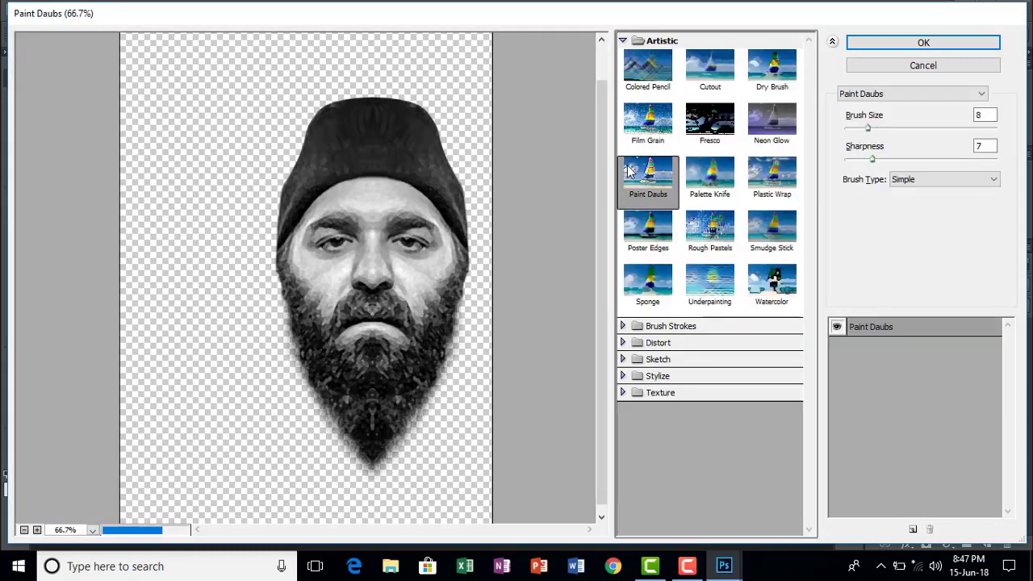
click(646, 129)
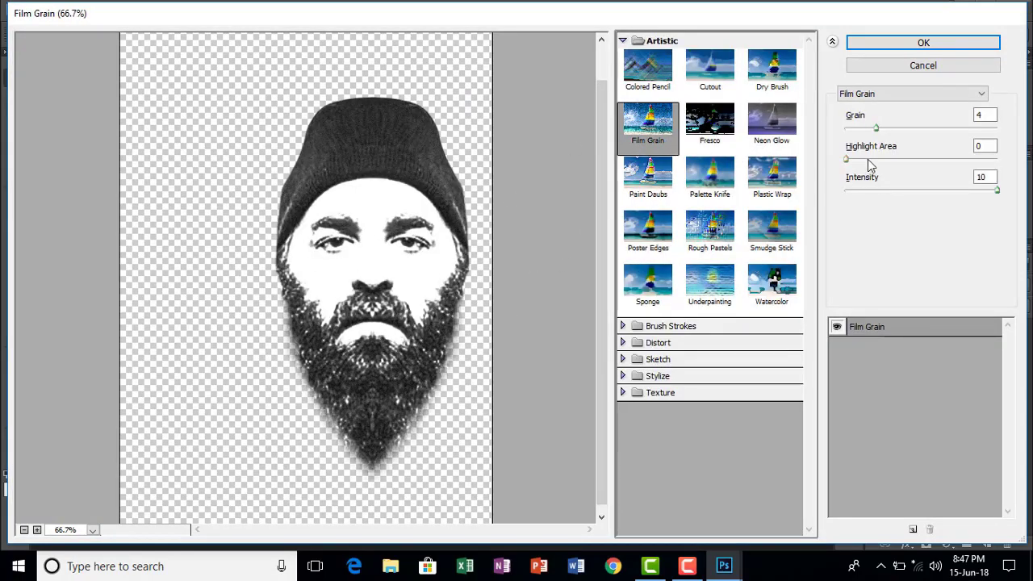
Step: Set Film Grain to Grain 0, Highlight Area 0 and Intensity 3, and apply the filter
drag(877, 130, 848, 179)
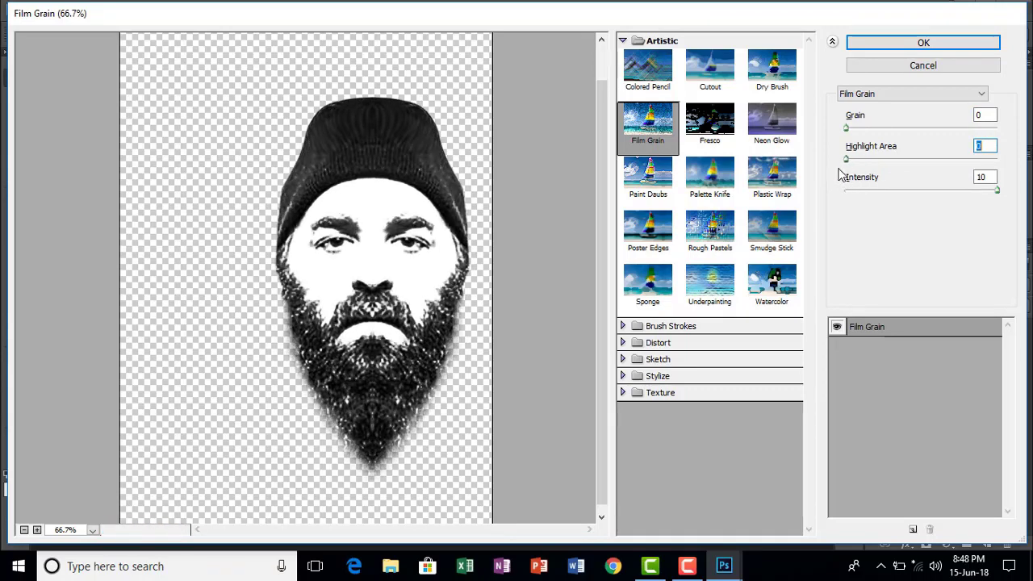
drag(847, 135, 819, 164)
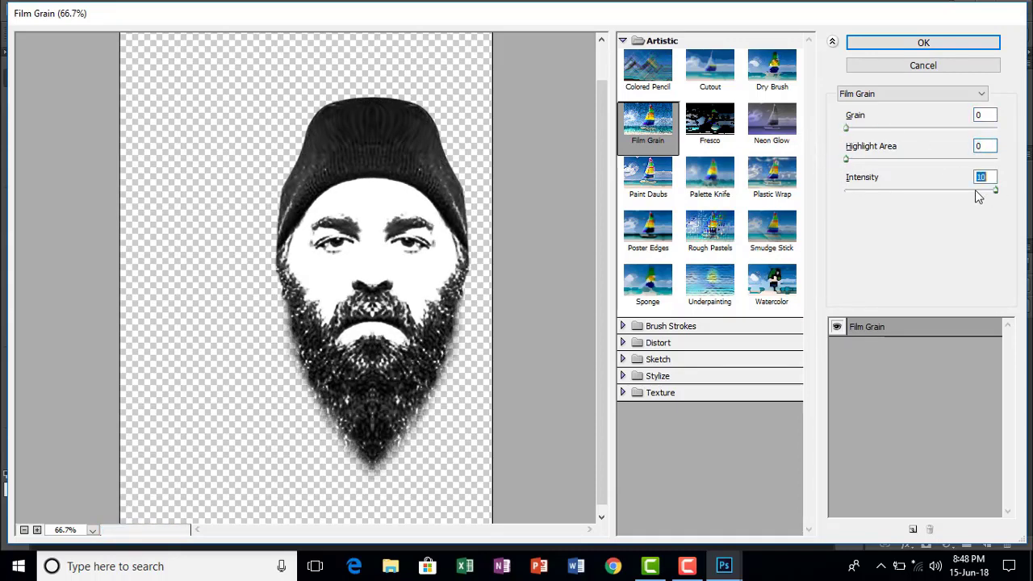
drag(978, 196, 892, 210)
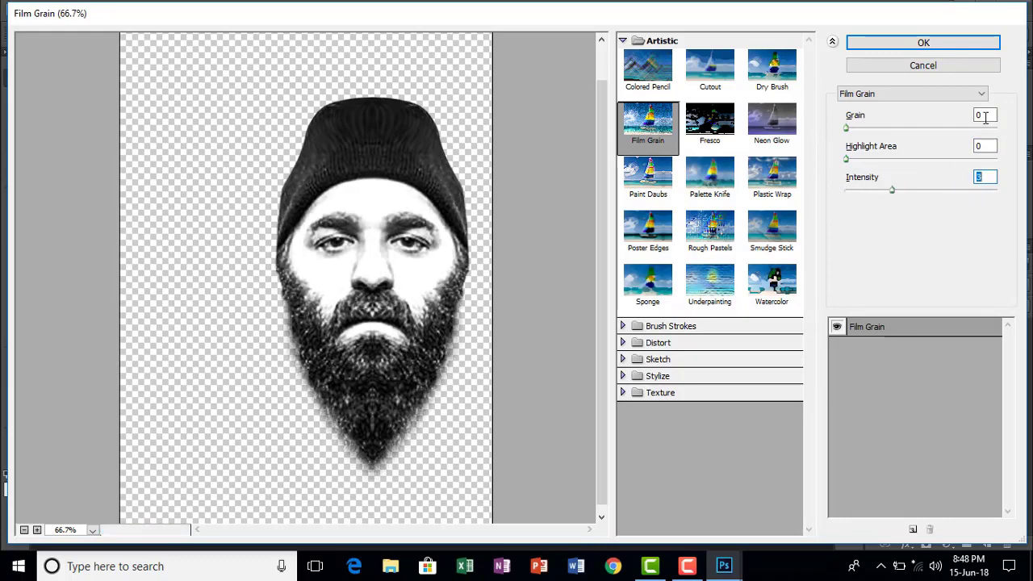
click(956, 46)
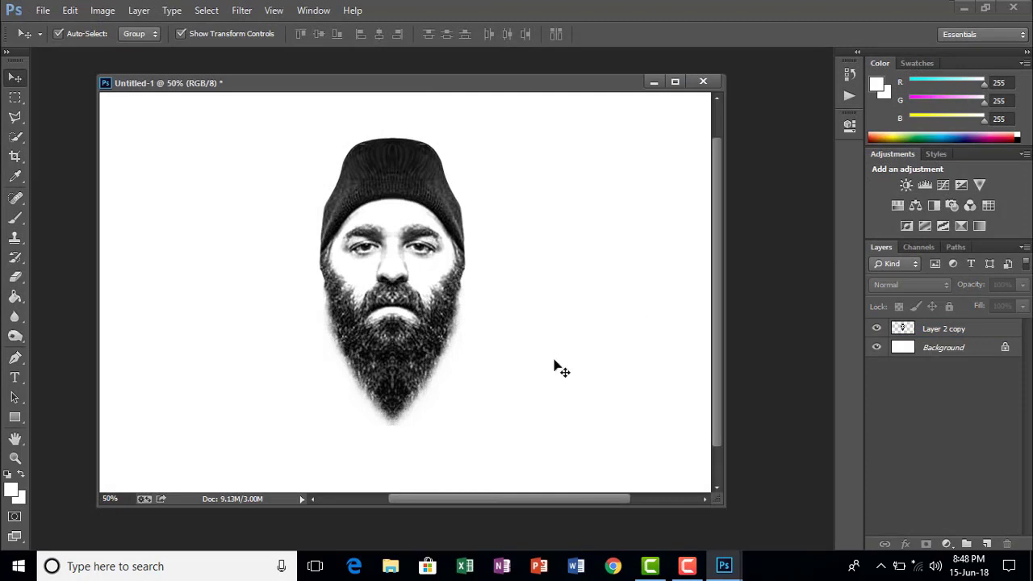
Step: Move the head about 0.28 in down on the canvas and open the Levels adjustment for its layer
key(ctrl+minus)
key(ctrl+plus)
click(404, 321)
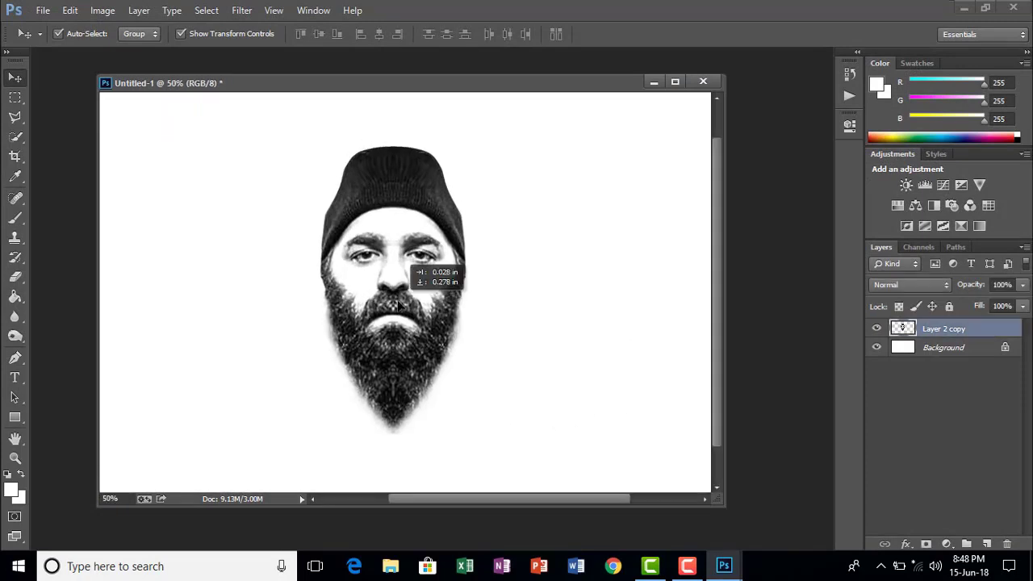
click(103, 10)
mouse_move(125, 49)
click(290, 63)
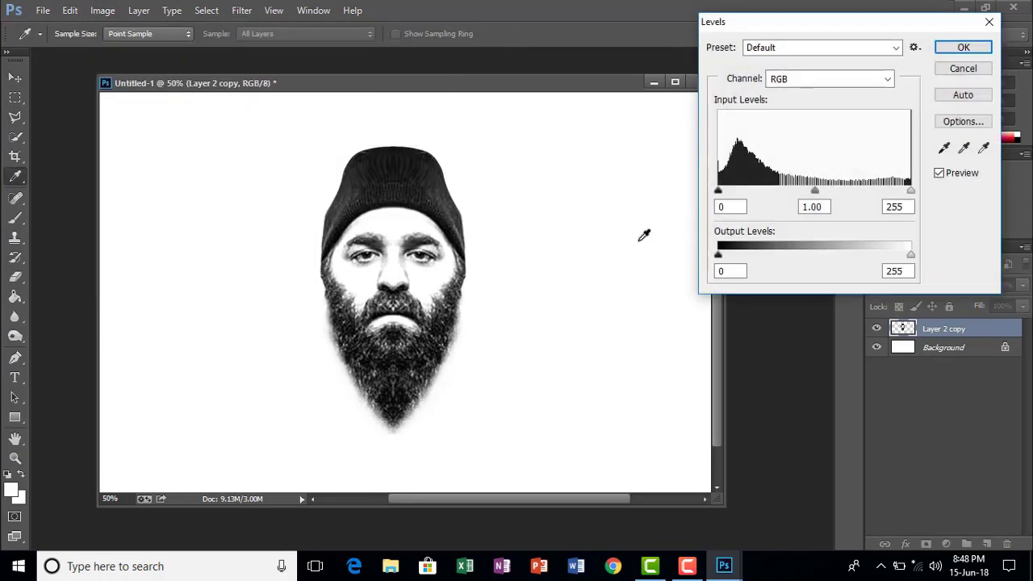
drag(719, 191, 790, 200)
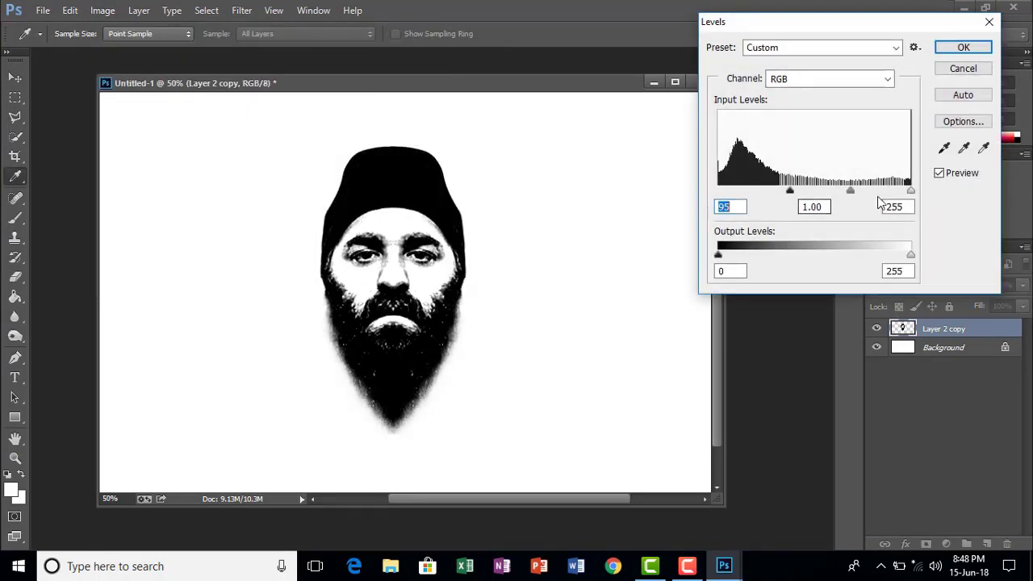
mouse_move(910, 190)
mouse_down()
mouse_move(842, 193)
mouse_move(917, 208)
mouse_up()
drag(746, 196, 659, 192)
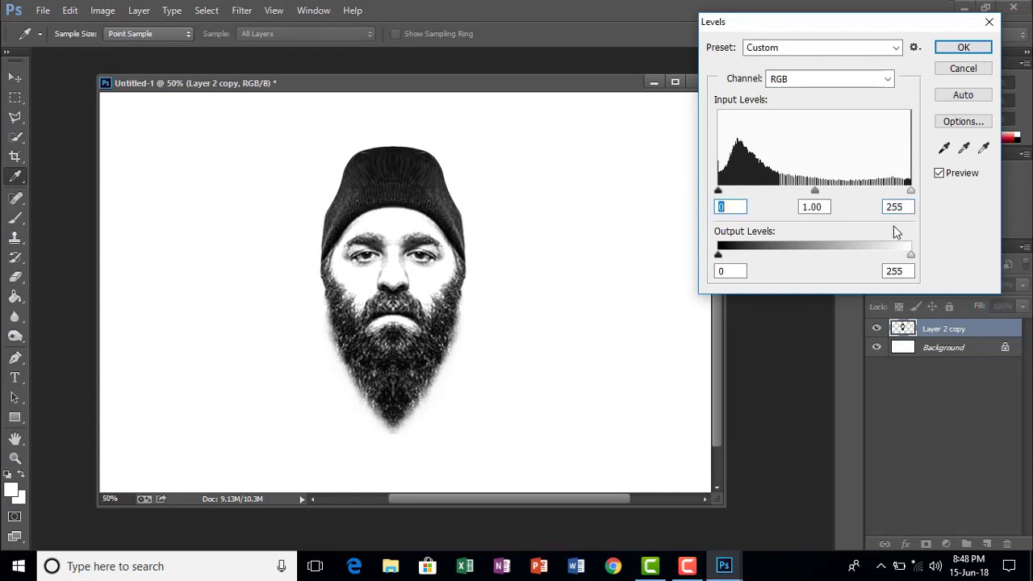
mouse_move(718, 194)
mouse_down()
mouse_move(743, 193)
mouse_move(700, 188)
mouse_up()
Step: Set the midtone input level to 1.24, apply the Levels adjustment and return to the Move tool
mouse_move(814, 194)
mouse_down()
mouse_move(738, 187)
mouse_move(798, 201)
mouse_up()
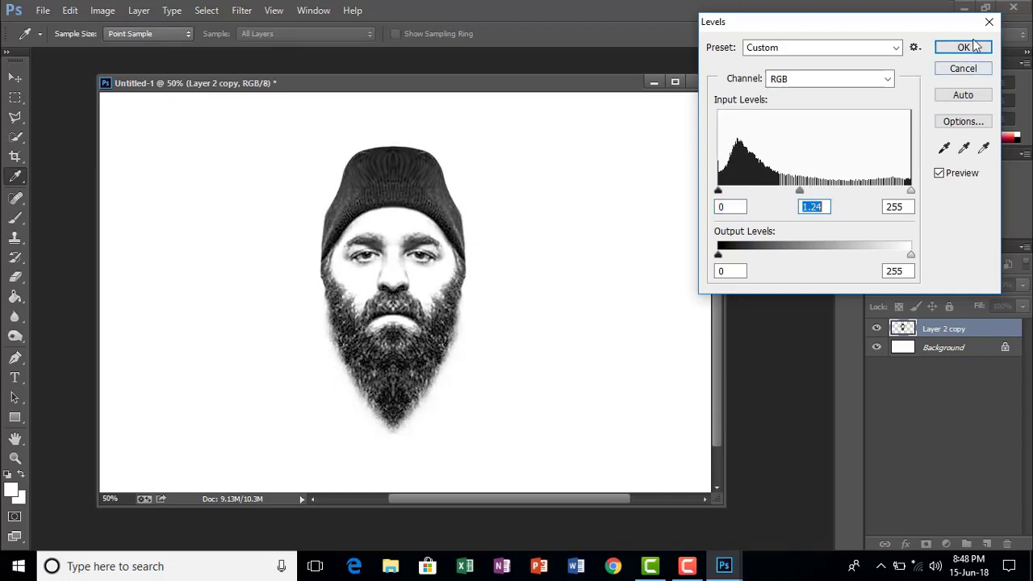
click(963, 48)
key(v)
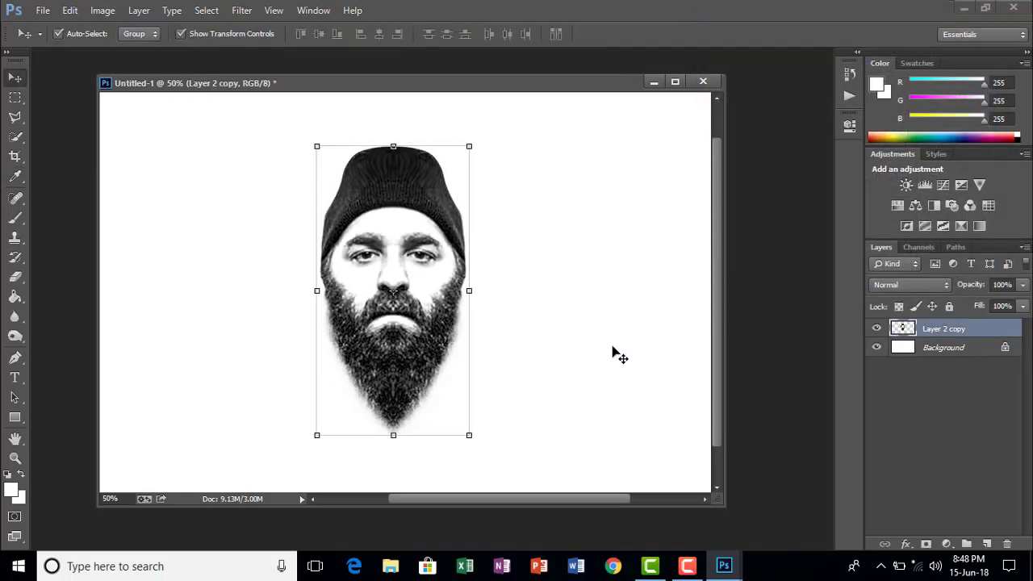
click(617, 355)
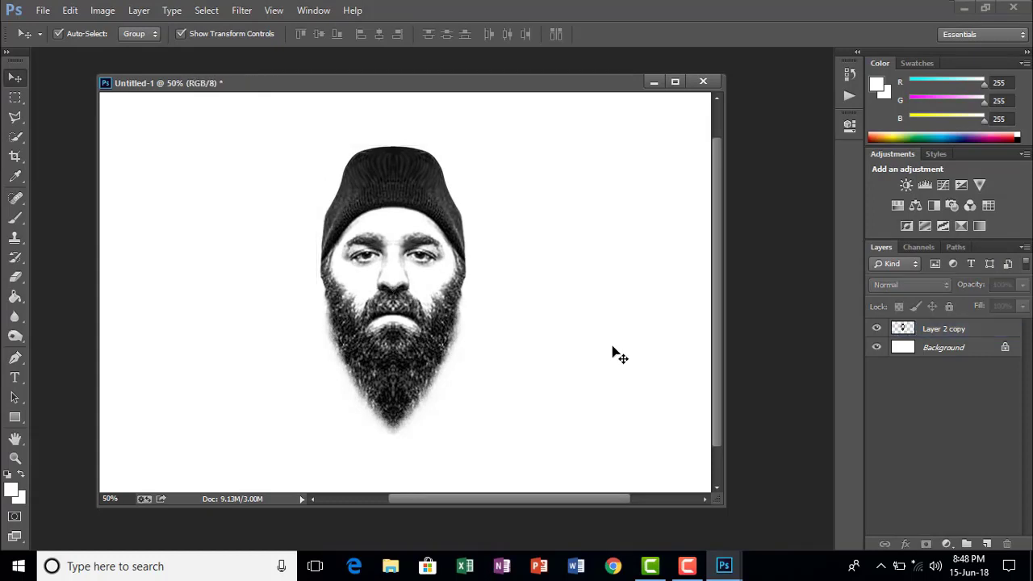
click(458, 352)
key(ctrl+minus)
key(ctrl+minus)
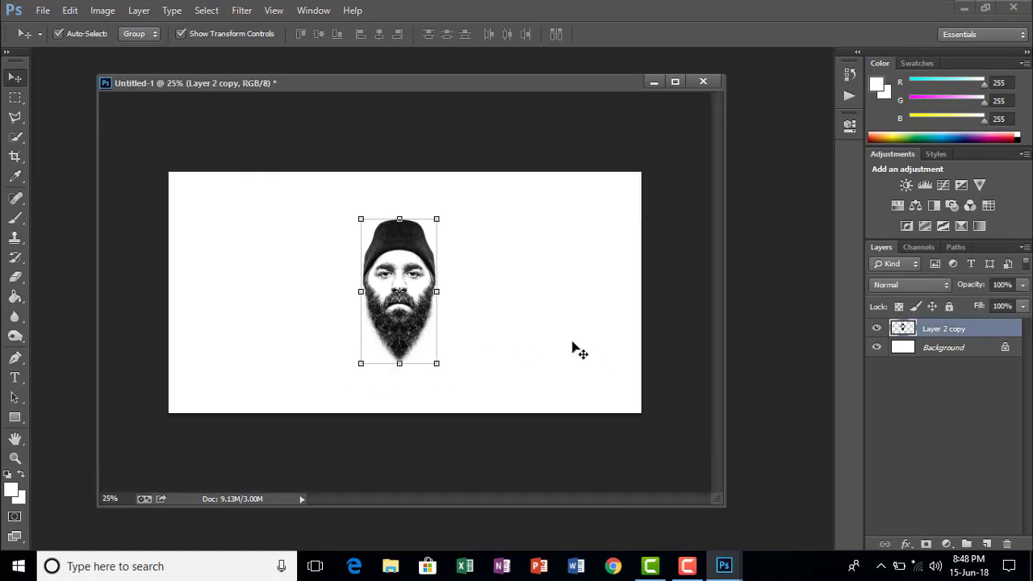
key(ctrl+plus)
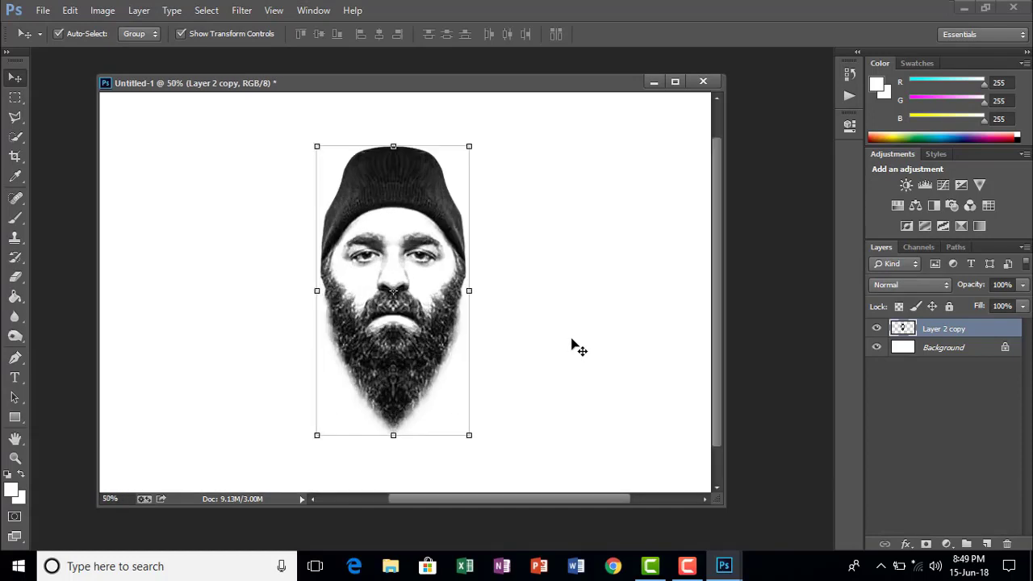
Step: Duplicate the bearded head and place the copy directly to the right of the original at the same height
click(564, 350)
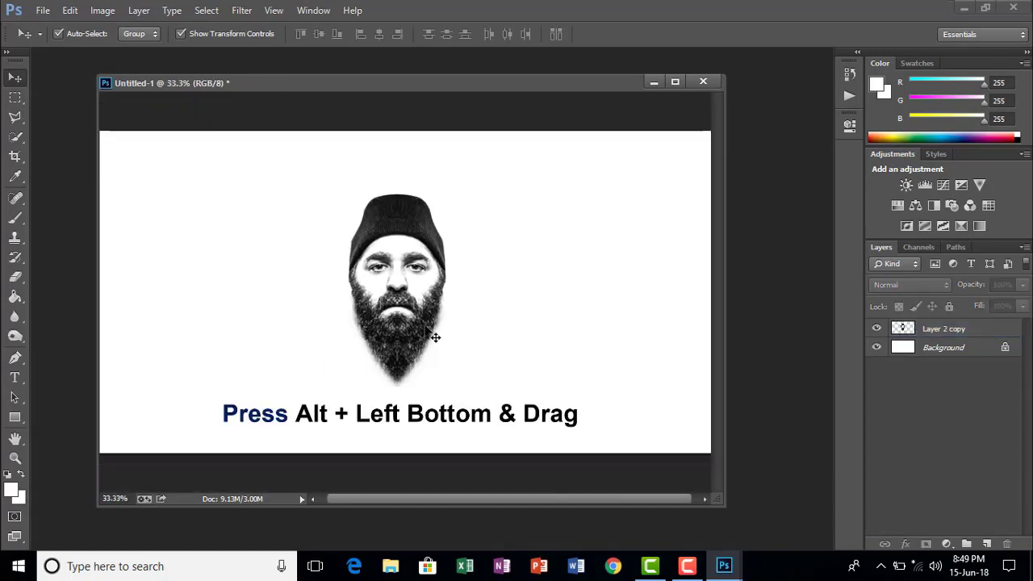
drag(434, 338, 525, 329)
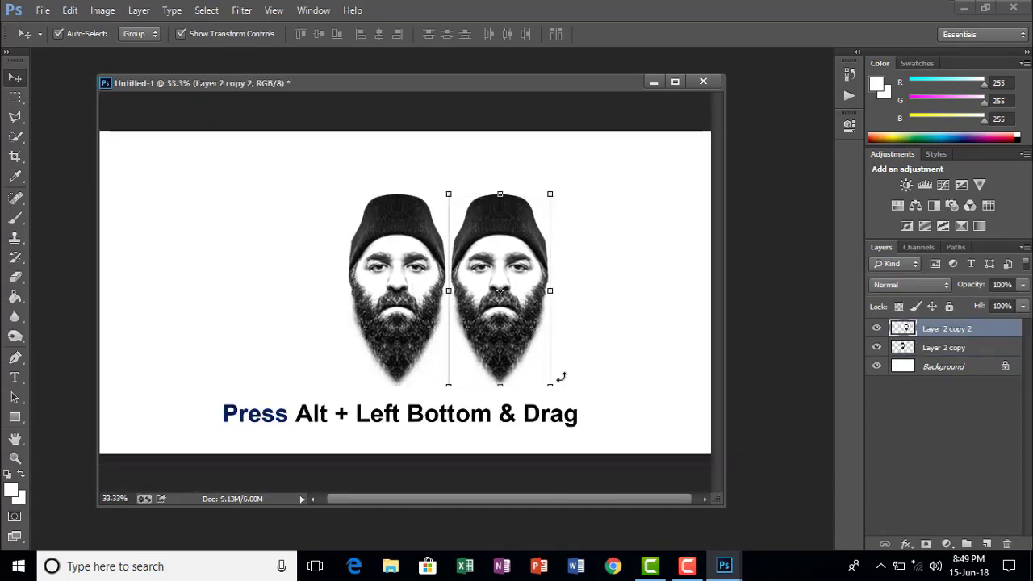
click(611, 372)
drag(496, 500, 510, 501)
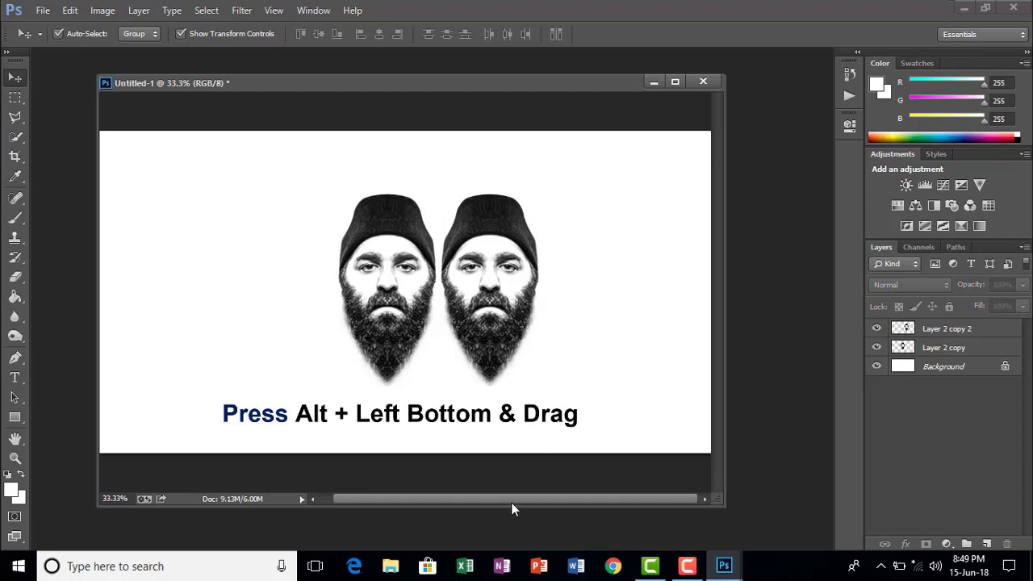
click(504, 323)
click(581, 340)
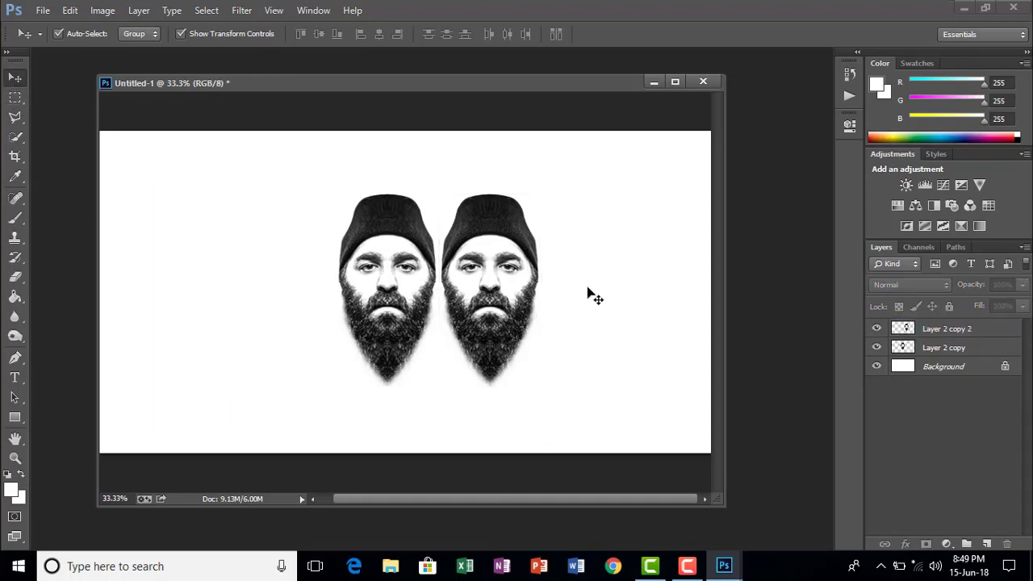
Step: Scale the copied head to about 85% around its centre and apply the transformation
click(529, 335)
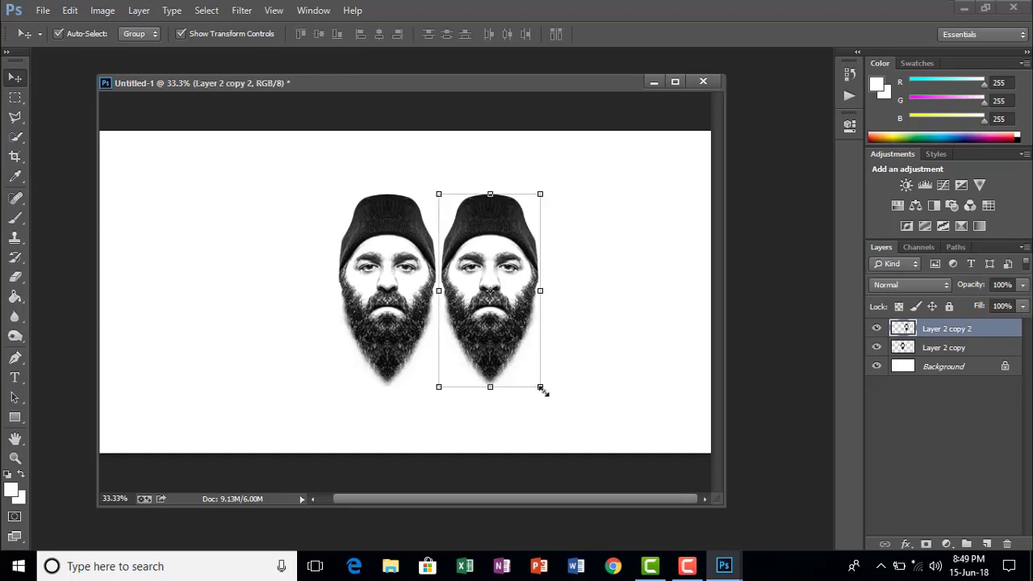
mouse_move(540, 388)
mouse_down()
mouse_move(519, 373)
mouse_move(534, 387)
mouse_move(527, 382)
mouse_up()
click(15, 79)
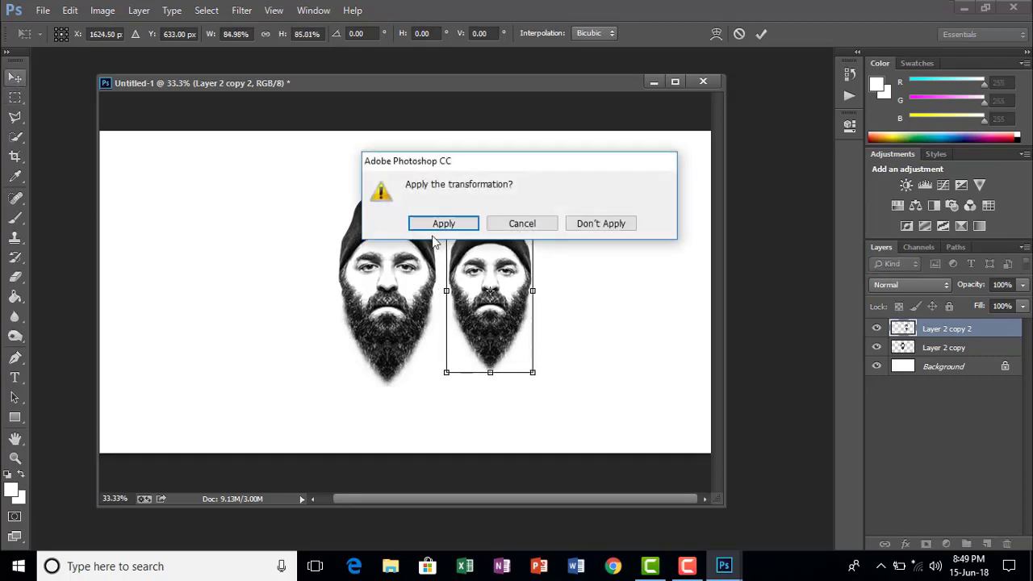
click(442, 224)
click(611, 332)
Step: Duplicate the second head to its right and scale the new copy to about 78% around its centre
drag(495, 284, 582, 284)
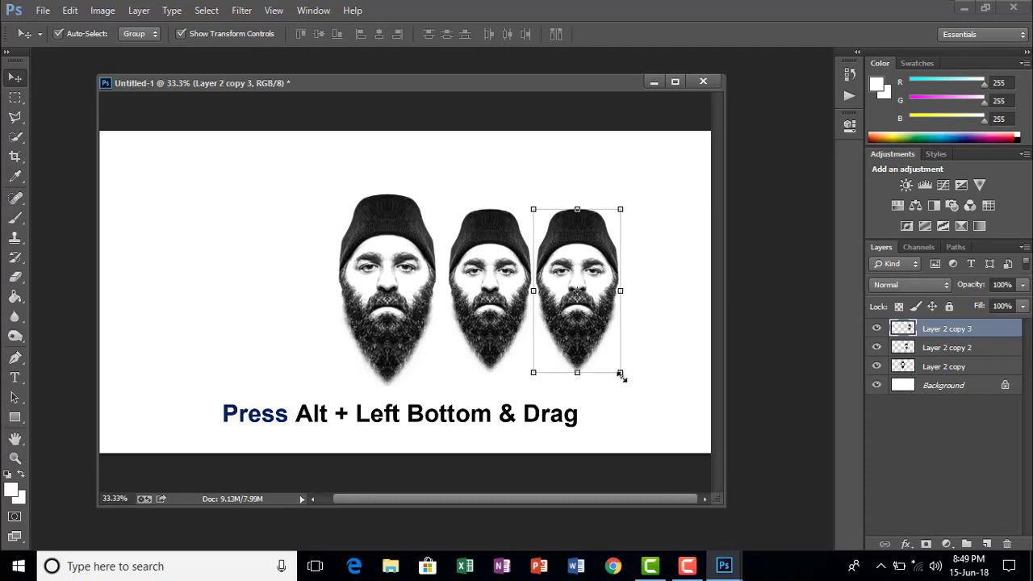
drag(620, 373, 601, 363)
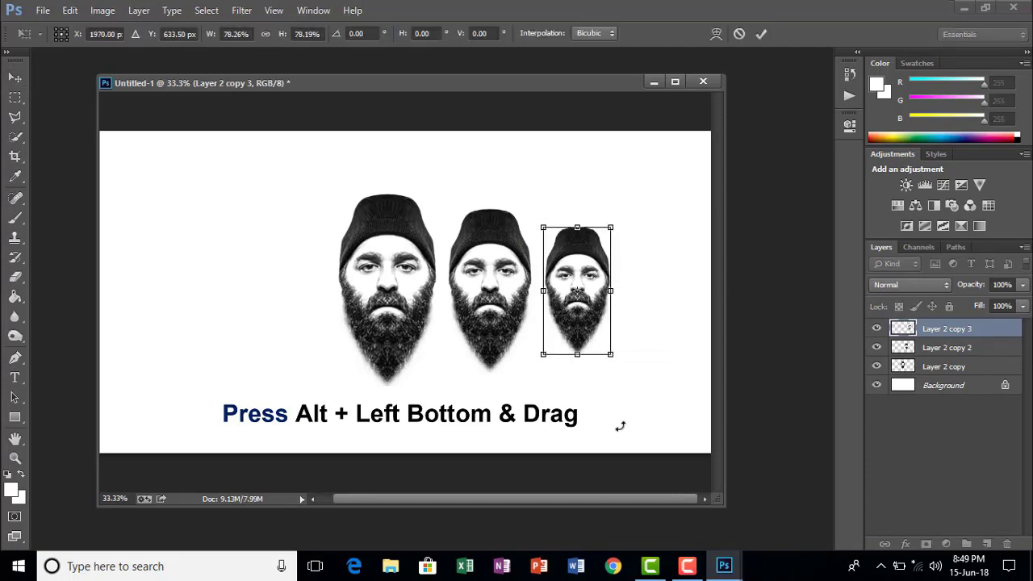
click(14, 77)
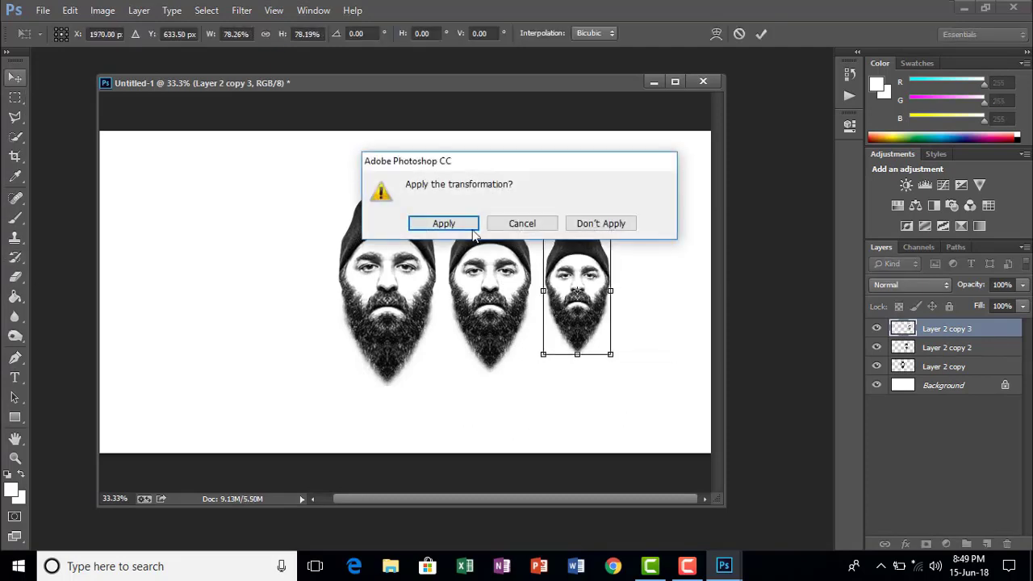
click(440, 221)
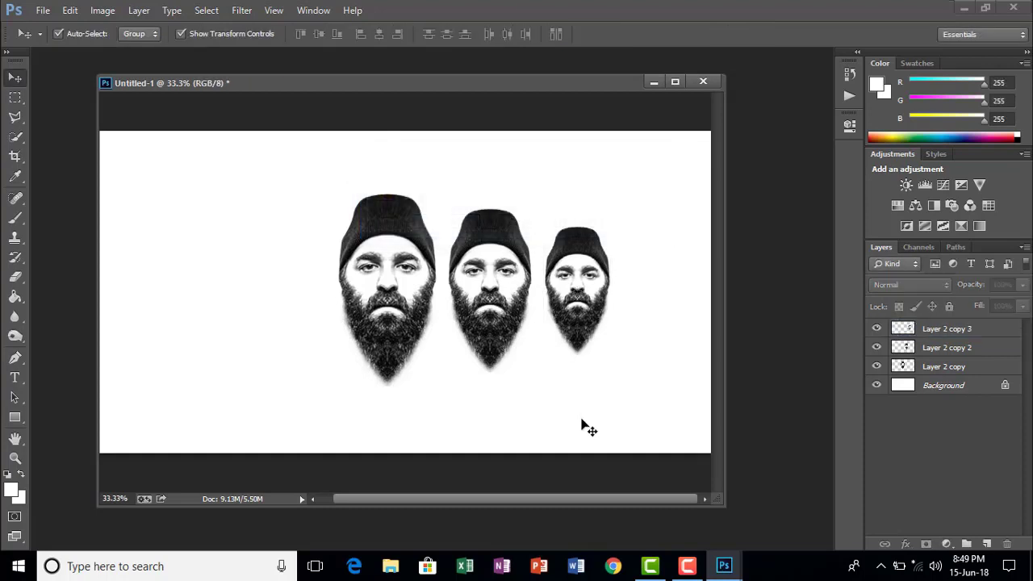
Step: Duplicate the third head to its right and scale the new copy to about 80% around its centre
click(579, 300)
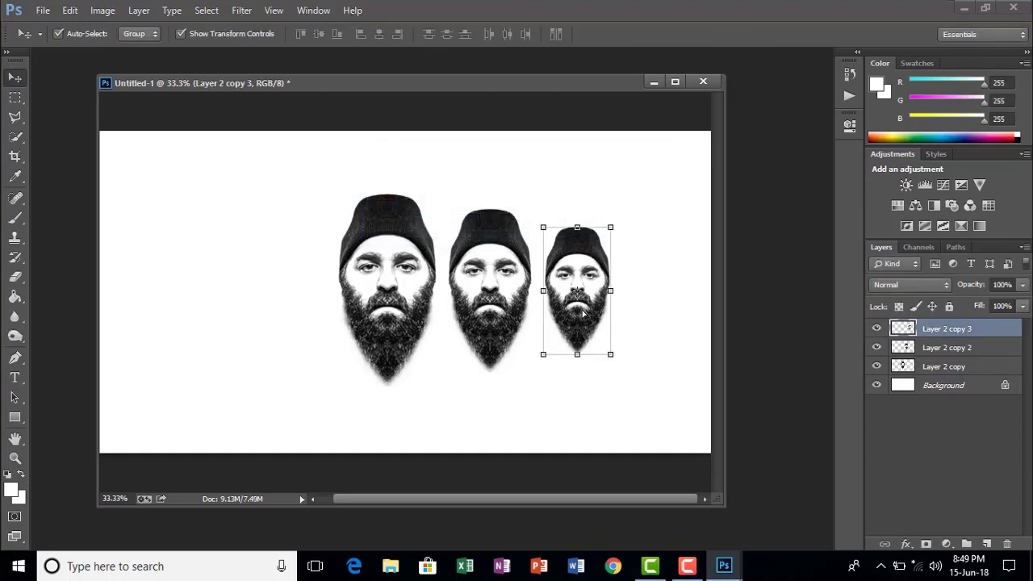
drag(582, 314, 653, 313)
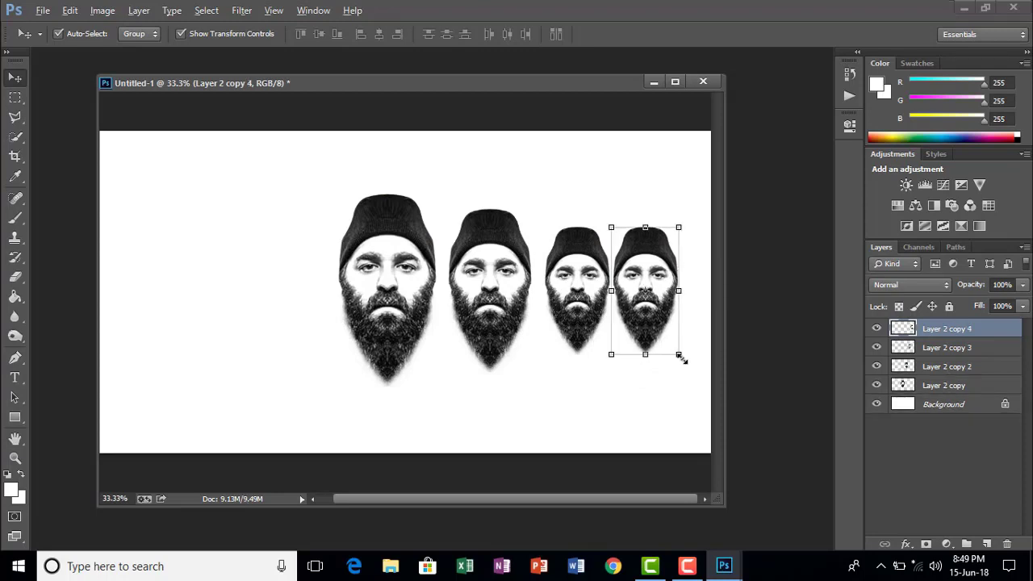
drag(678, 354, 669, 348)
click(13, 80)
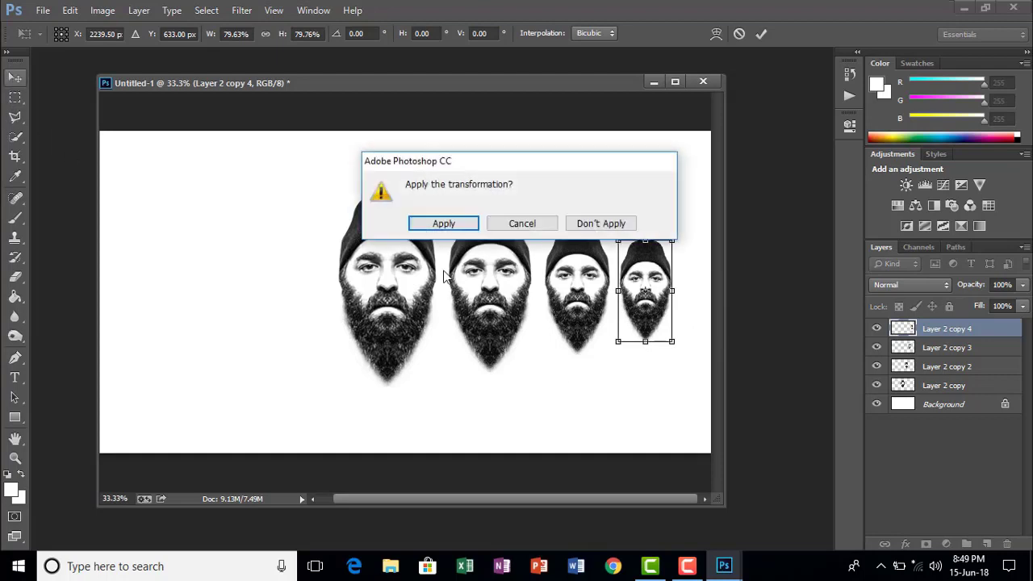
click(443, 223)
Step: Shift the three smaller heads together to the left until the second head overlaps the right part of the largest head
drag(661, 388, 452, 211)
click(636, 425)
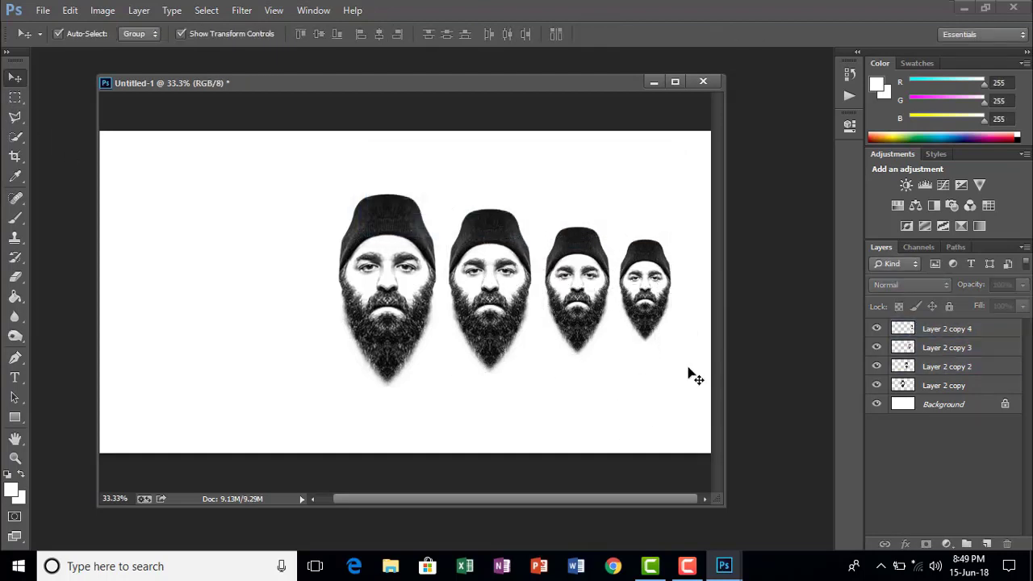
drag(686, 388, 492, 246)
key(Left)
key(Left)
key(Left)
key(Left)
key(Left)
key(Left)
key(Left)
key(Left)
key(Left)
key(Left)
key(Left)
key(Left)
key(Left)
key(Left)
key(Left)
key(Left)
key(Left)
key(Left)
key(Left)
key(Left)
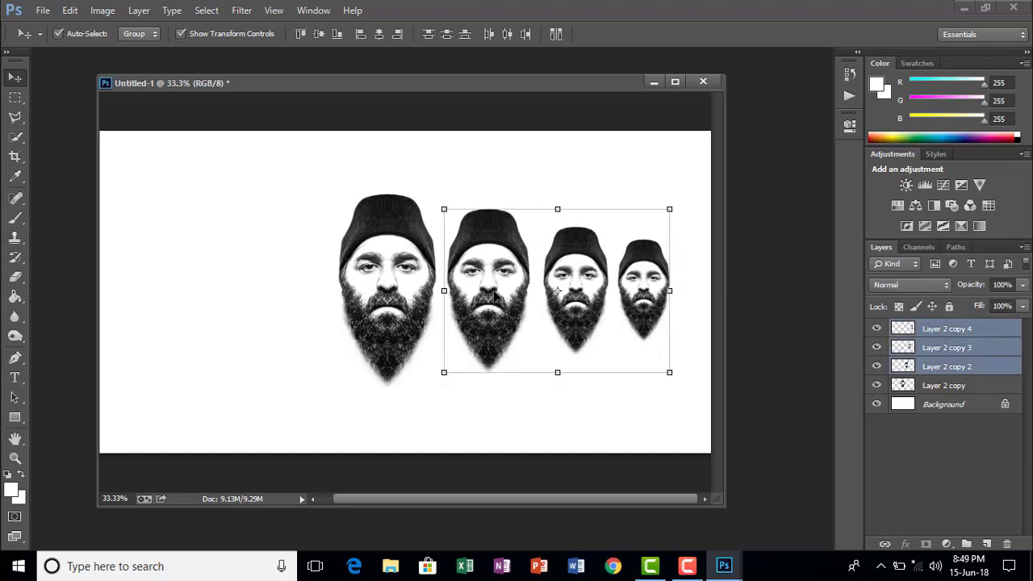
key(Left)
key(Left)
key(Left)
key(Left)
key(Left)
key(Left)
key(Left)
key(Left)
key(Left)
key(Left)
key(Left)
key(Left)
key(Left)
key(Left)
key(Left)
key(Left)
key(Left)
key(Left)
key(Left)
key(Left)
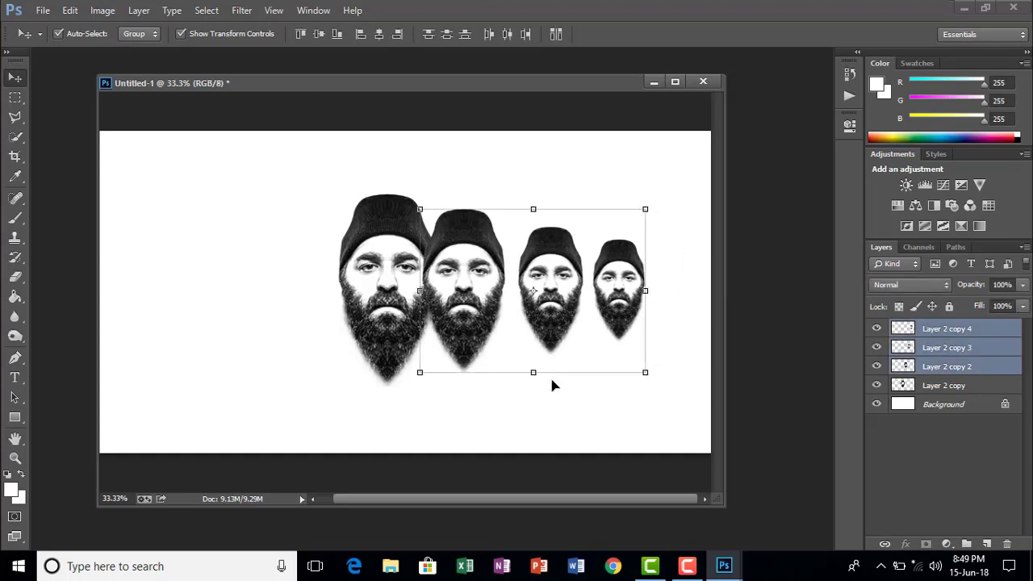
key(Left)
key(Left)
key(Left)
key(Left)
key(Left)
key(Left)
key(Left)
key(Left)
key(Left)
key(Left)
key(Left)
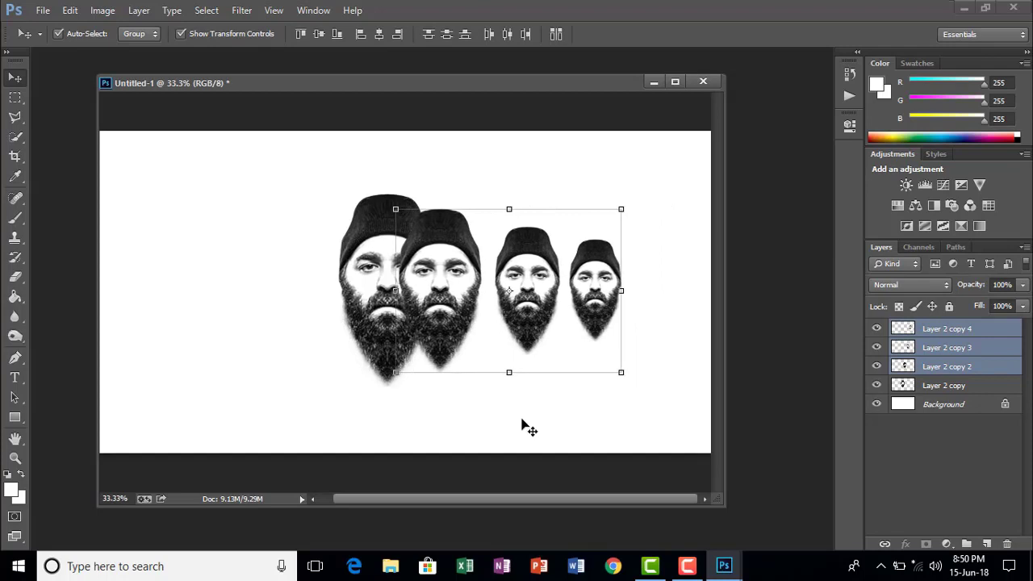
click(492, 413)
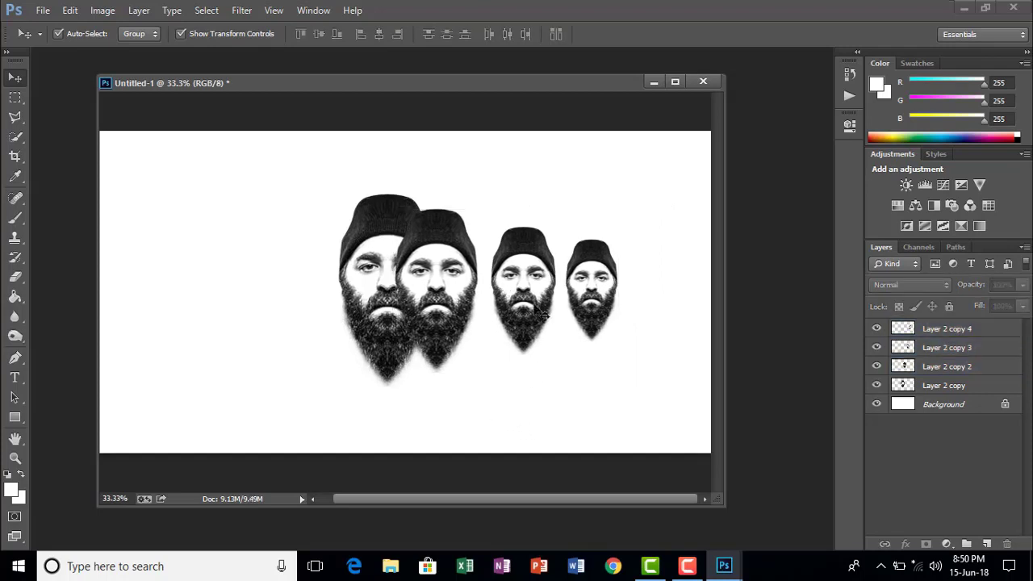
Step: Move the third head left until it overlaps the right side of the second head
click(523, 297)
key(Left)
key(Left)
key(Left)
key(Left)
key(Left)
key(Left)
key(Left)
key(Left)
key(Left)
key(Left)
key(Left)
key(Left)
key(Left)
key(Left)
key(Left)
key(Left)
key(Left)
key(Left)
key(Left)
key(Left)
key(Left)
key(Left)
key(Left)
key(Left)
key(Left)
key(Left)
key(Left)
key(Left)
key(Left)
key(Left)
key(Left)
key(Left)
key(Left)
key(Left)
key(Left)
key(Left)
key(Left)
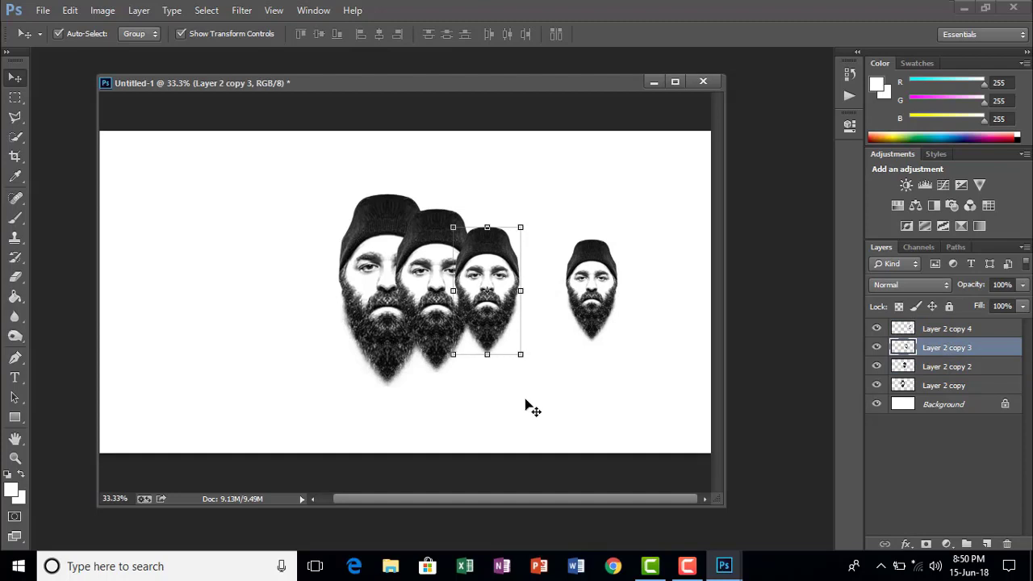
key(Left)
key(Left)
key(Left)
key(Left)
key(Left)
key(Left)
key(Left)
key(Left)
key(Left)
key(Left)
key(Left)
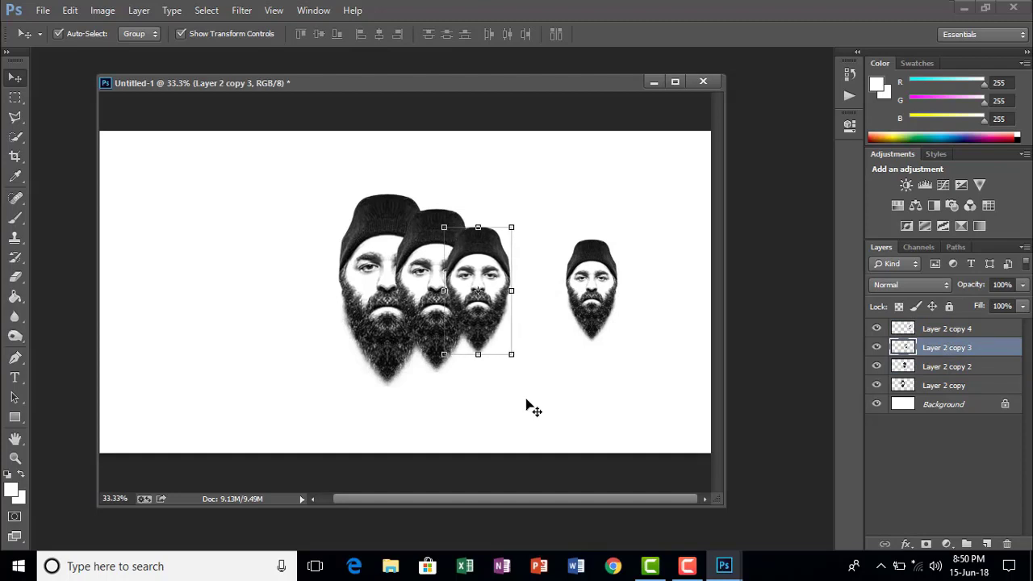
click(510, 410)
Step: Nudge the second head slightly right and shift the third head right to reduce its overlap with the second
click(442, 367)
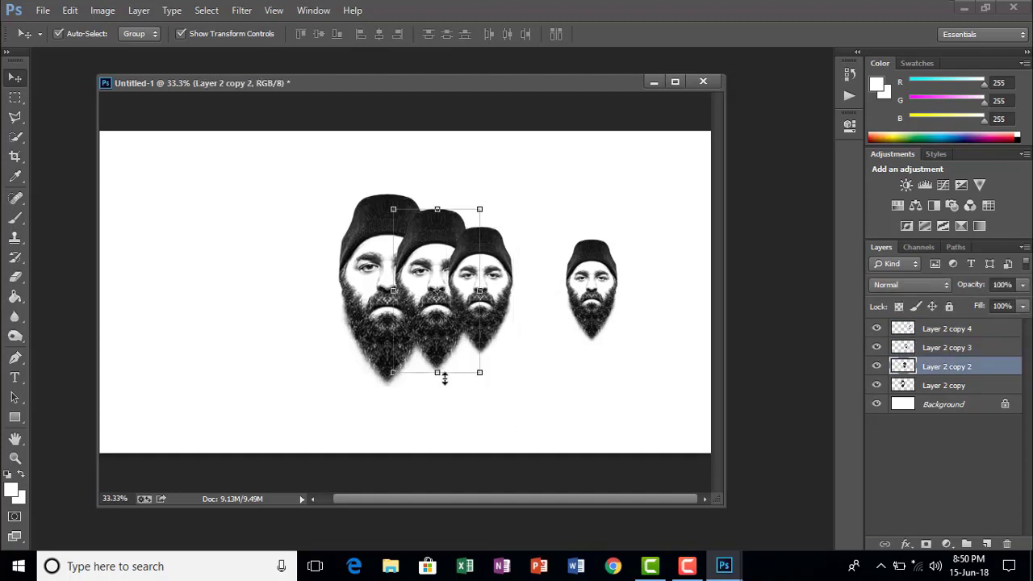
click(511, 409)
click(505, 337)
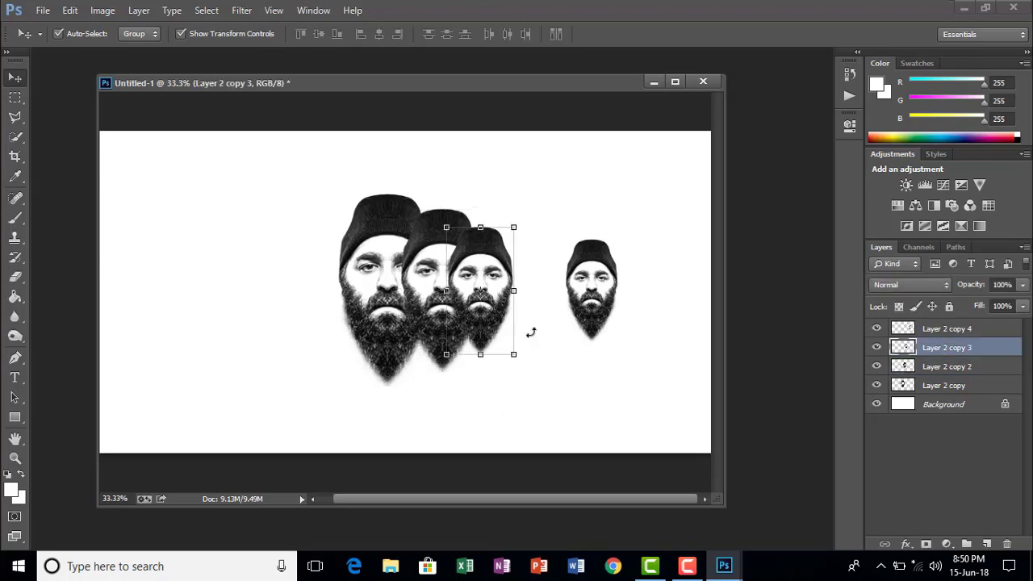
key(Right)
key(Right)
key(Right)
key(Right)
key(Right)
key(Right)
key(Right)
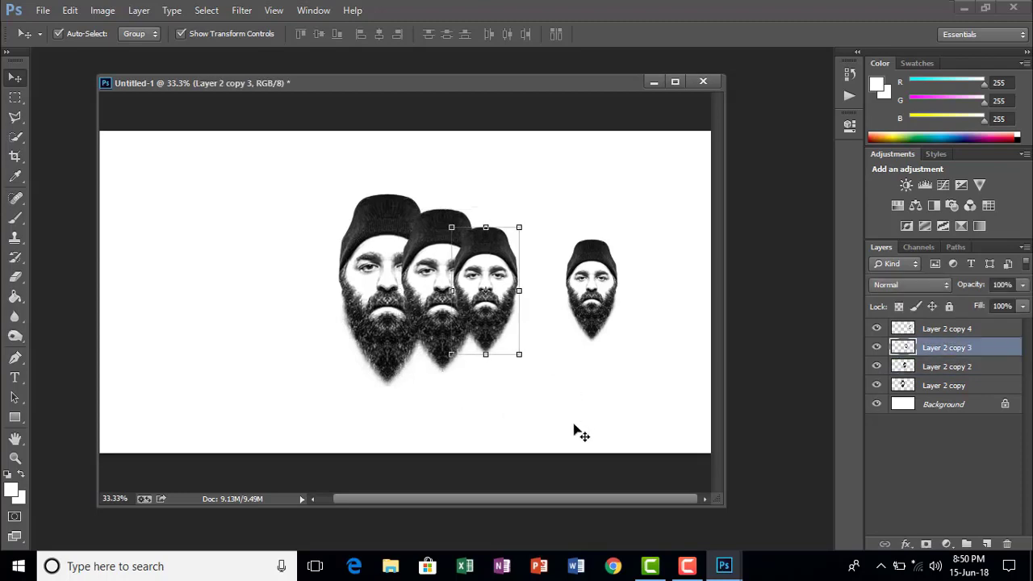
key(Right)
key(Right)
key(Right)
key(Right)
key(Right)
key(Right)
key(Right)
key(Right)
click(412, 366)
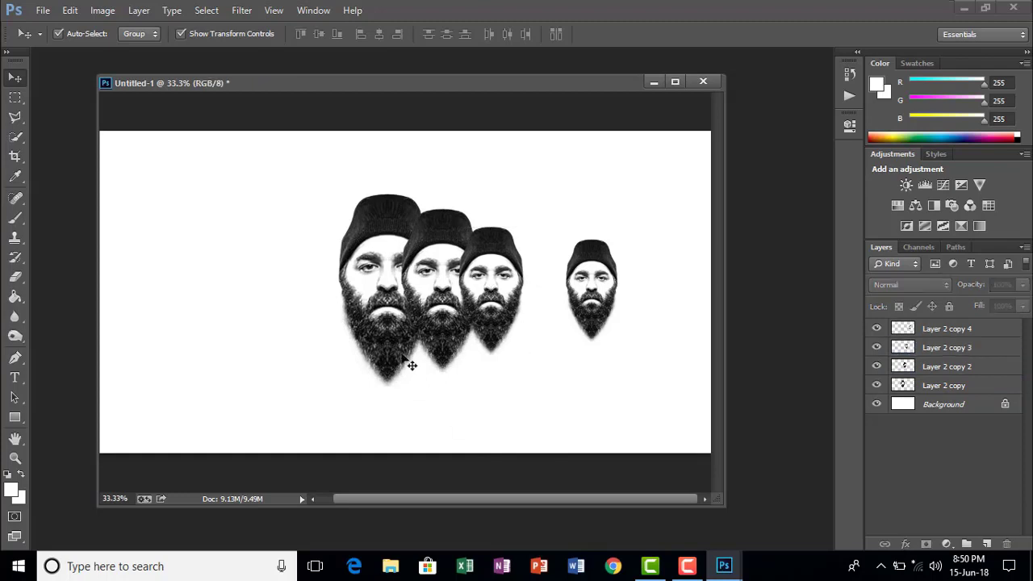
Step: Nudge the second head a few pixels right to fine-tune its overlap with the largest head
click(443, 306)
key(Right)
key(Right)
key(Right)
key(Right)
key(Right)
key(Right)
key(Right)
click(523, 423)
Step: Nudge the third head a few pixels left, closer to the second head
click(513, 302)
key(Left)
key(Left)
key(Left)
key(Left)
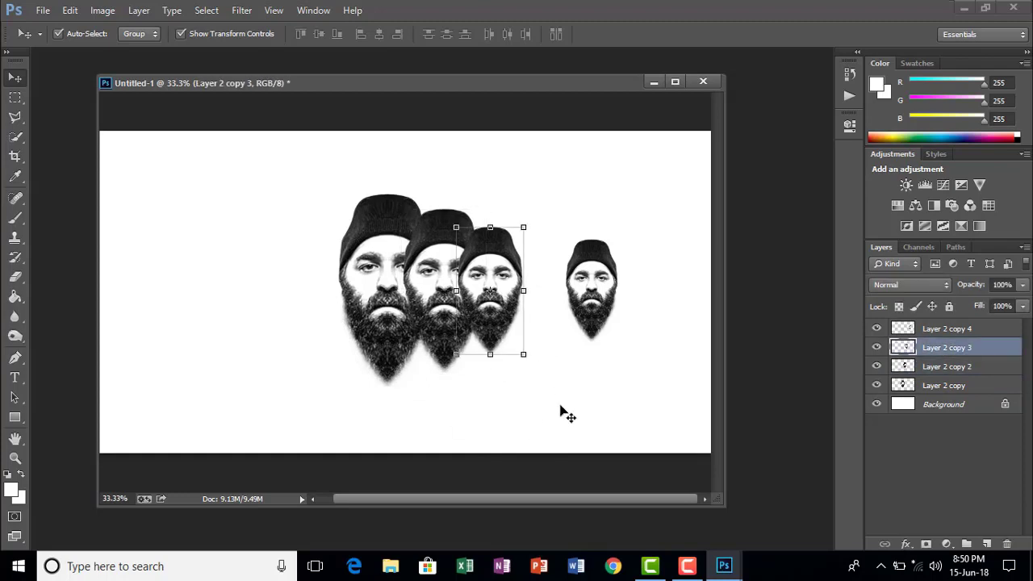
Step: Move the fourth, smallest head left until it overlaps the right side of the third head
click(562, 409)
click(601, 317)
key(Left)
key(Left)
key(Left)
key(Left)
key(Left)
key(Left)
key(Left)
key(Left)
key(Left)
key(Left)
key(Left)
key(Left)
key(Left)
key(Left)
key(Left)
key(Left)
key(Left)
key(Left)
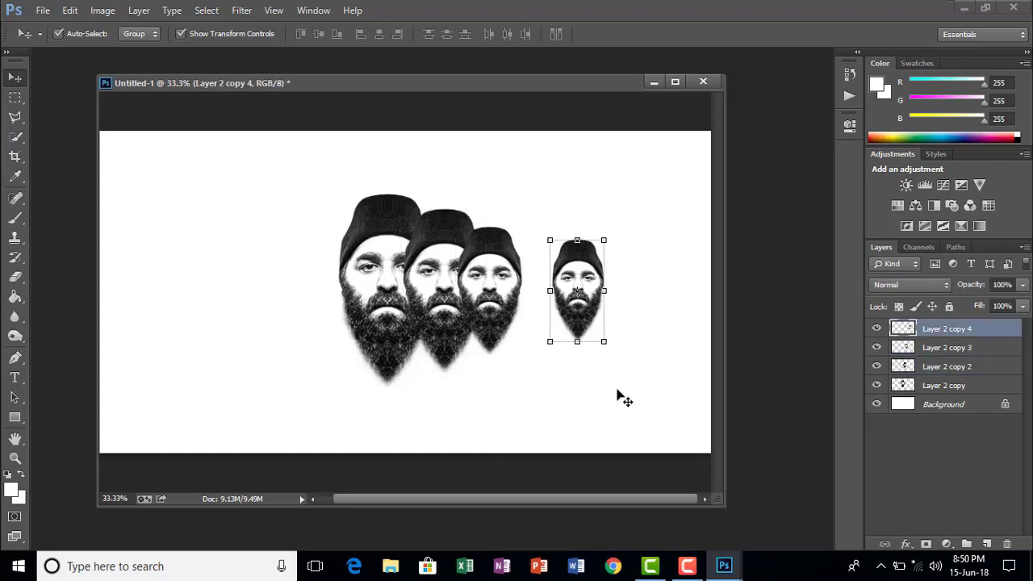
key(Left)
key(Left)
key(Left)
key(Left)
key(Left)
key(Left)
key(Left)
key(Left)
key(Left)
key(Left)
key(Left)
key(Left)
key(Left)
key(Left)
key(Left)
key(Left)
key(Left)
key(Left)
key(Left)
key(Left)
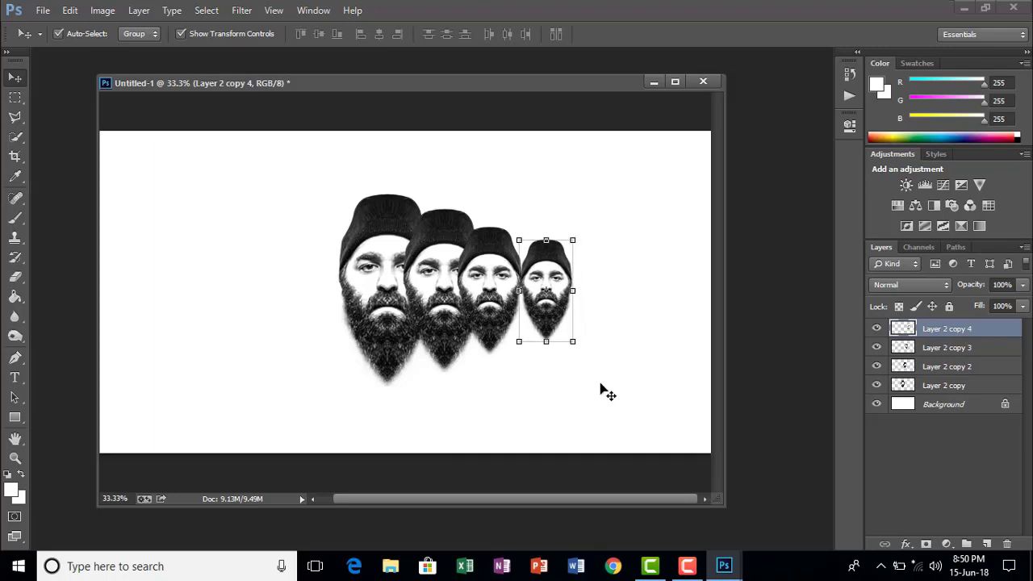
key(Left)
key(Left)
key(Left)
key(Left)
key(Left)
key(Left)
key(Left)
key(Left)
key(Left)
key(Left)
key(Left)
key(Left)
key(Left)
key(Left)
key(Left)
key(Left)
key(Left)
key(Left)
key(Left)
key(Left)
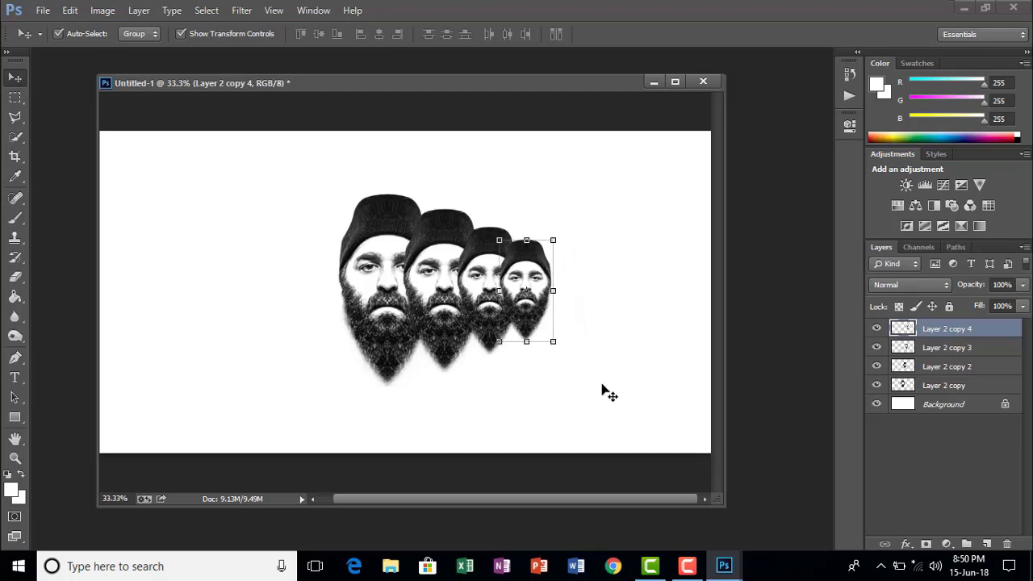
click(592, 372)
click(552, 295)
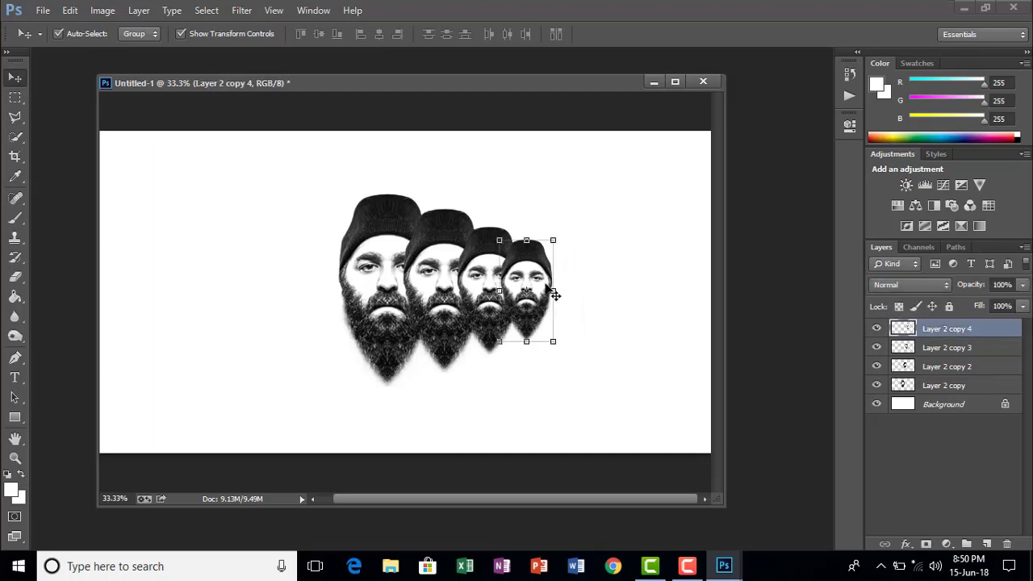
click(599, 378)
click(536, 300)
click(595, 406)
Step: Reorder the head layers so that the largest head is stacked on top of the other three
drag(936, 331, 968, 392)
drag(948, 333, 957, 394)
drag(940, 333, 964, 389)
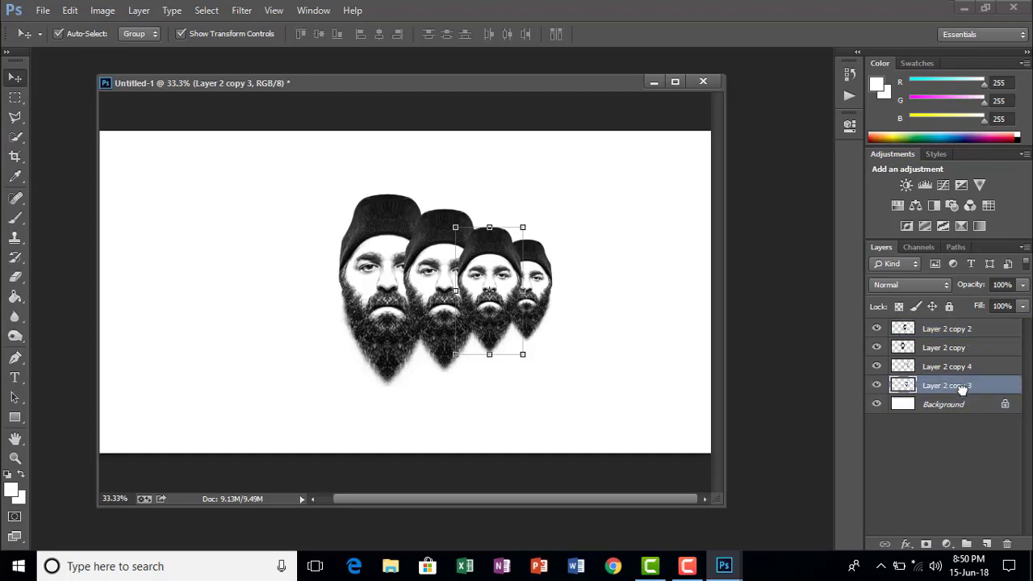
drag(951, 333, 959, 387)
click(539, 372)
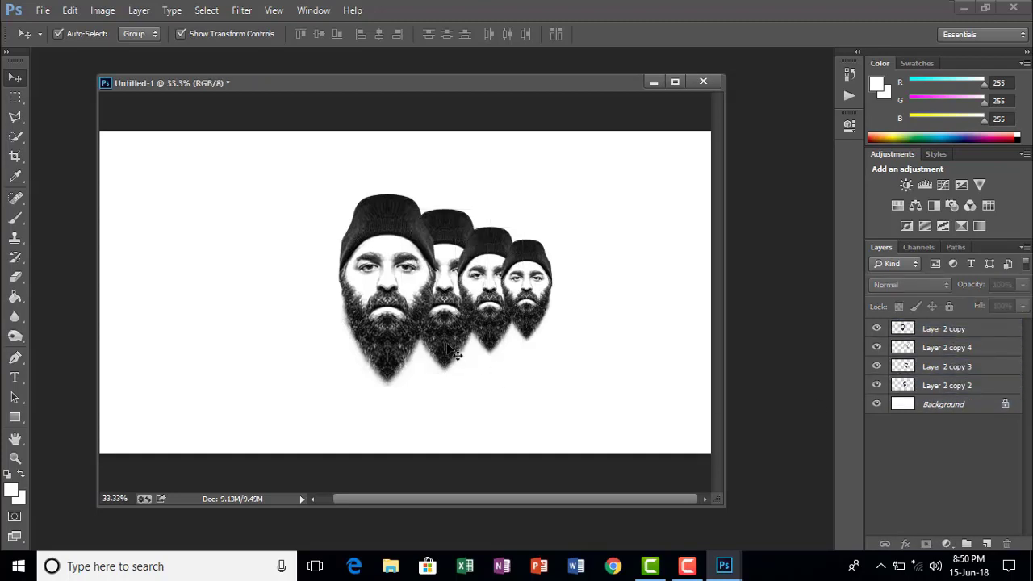
Step: Restack the third head below the second and the fourth below the third, so each smaller head sits behind the larger one
click(485, 320)
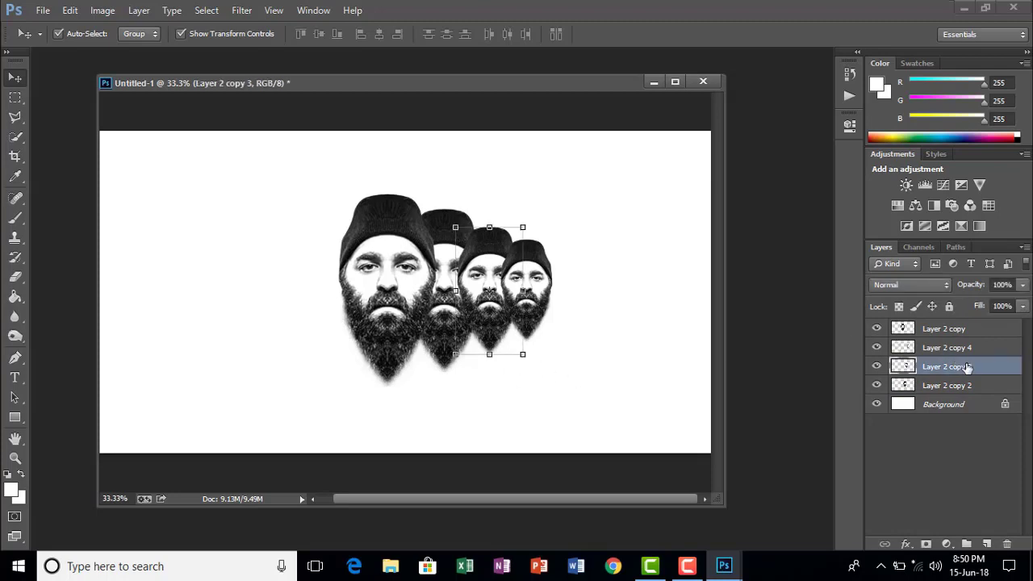
drag(967, 367, 963, 390)
click(620, 352)
click(537, 300)
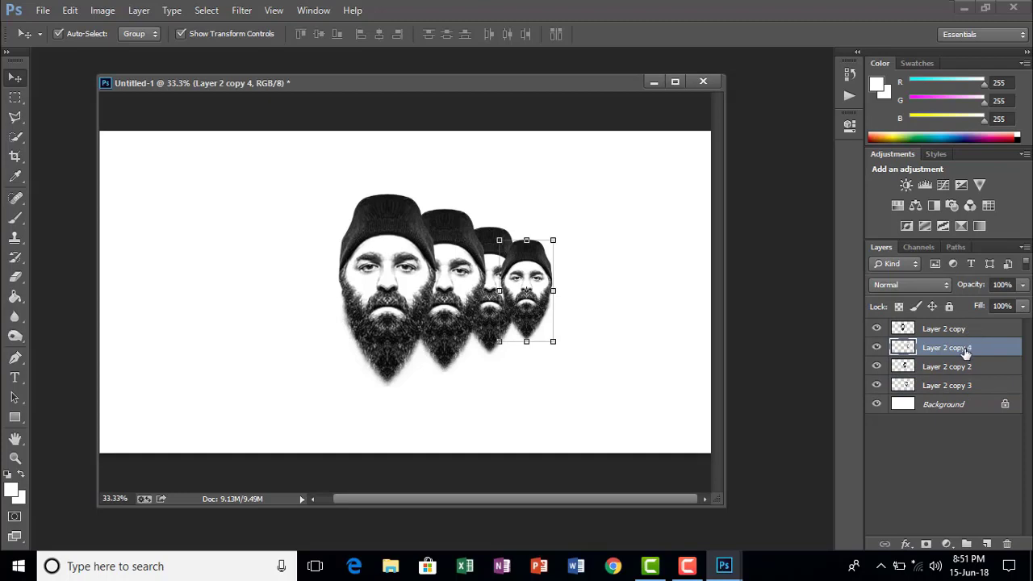
drag(965, 353, 976, 393)
click(618, 398)
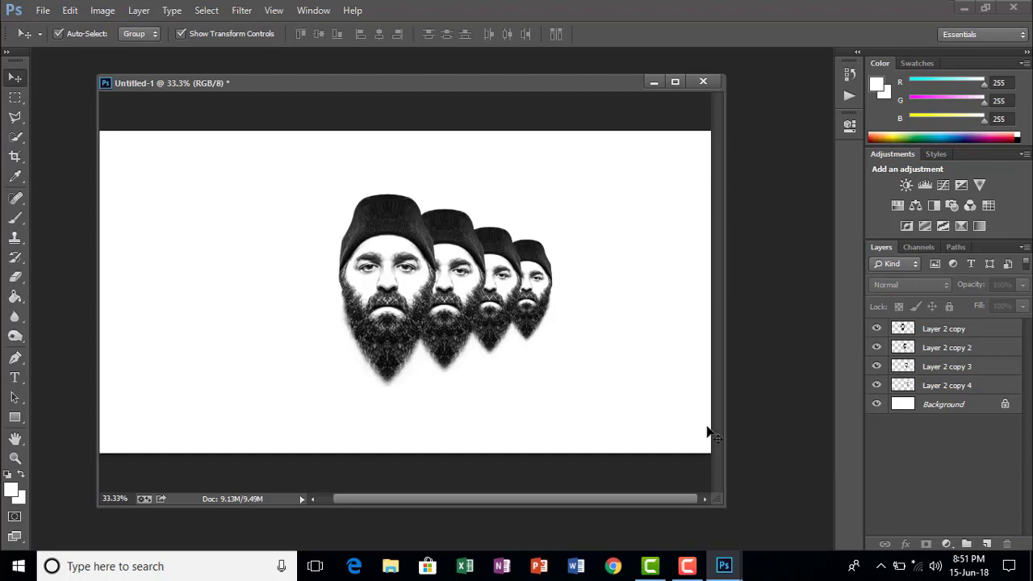
Step: Duplicate all four heads together to the right and scale the copies to about 45%, beside the fourth head
drag(673, 435, 333, 223)
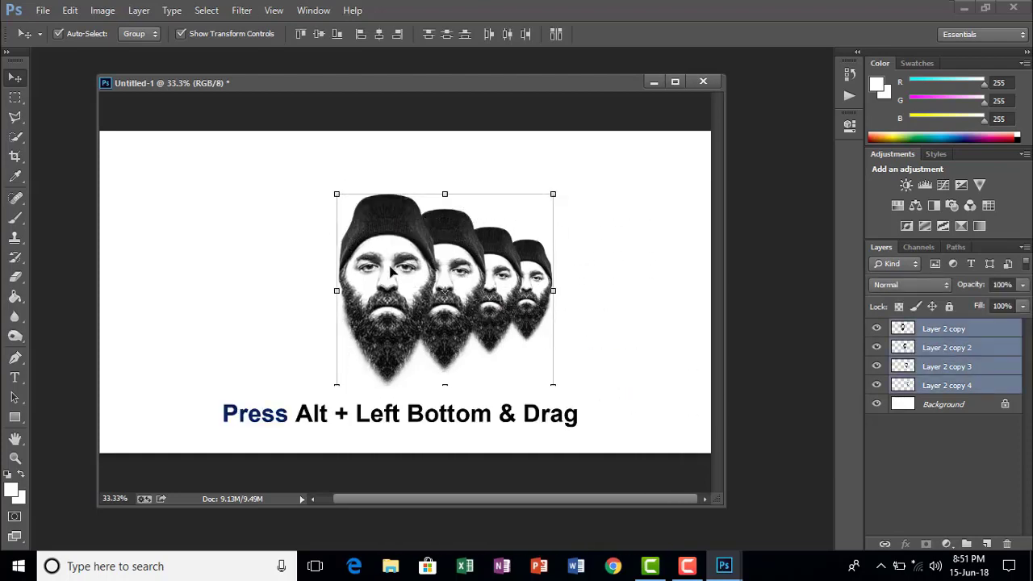
drag(391, 273, 509, 262)
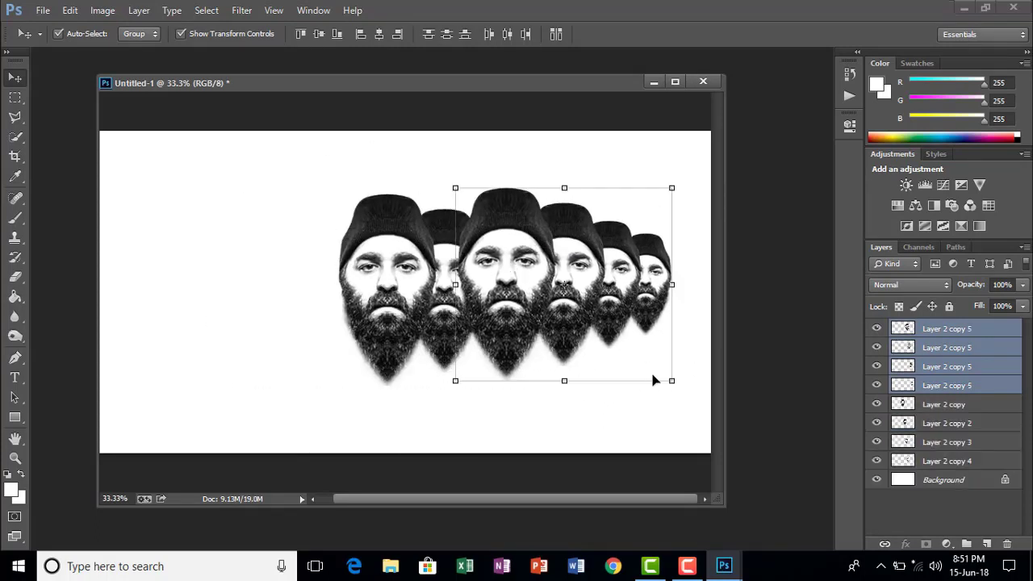
drag(673, 384, 619, 343)
drag(536, 276, 571, 281)
drag(650, 337, 639, 324)
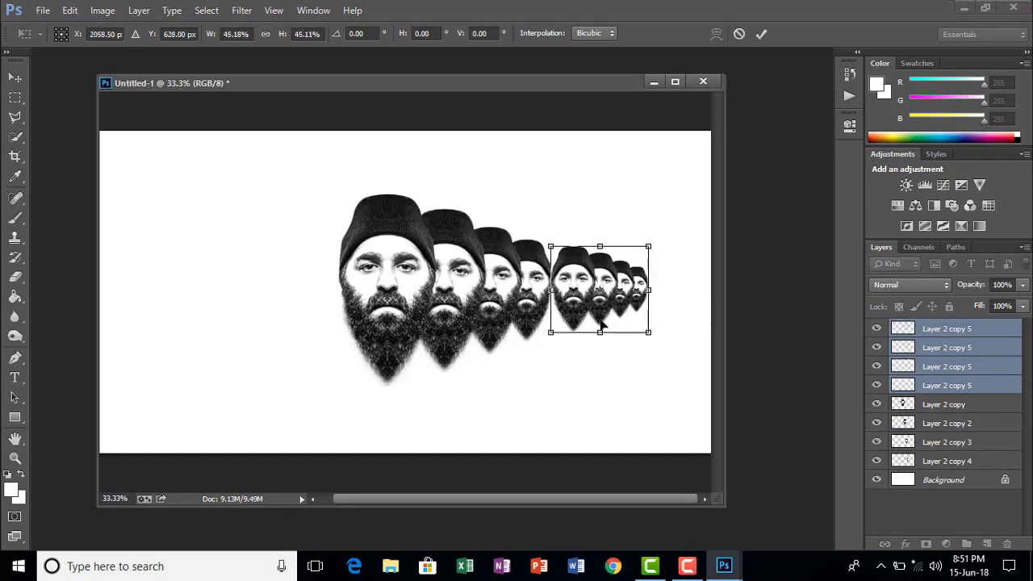
Step: Shift the scaled copies left to overlap the fourth head and apply the transformation
drag(569, 286, 563, 289)
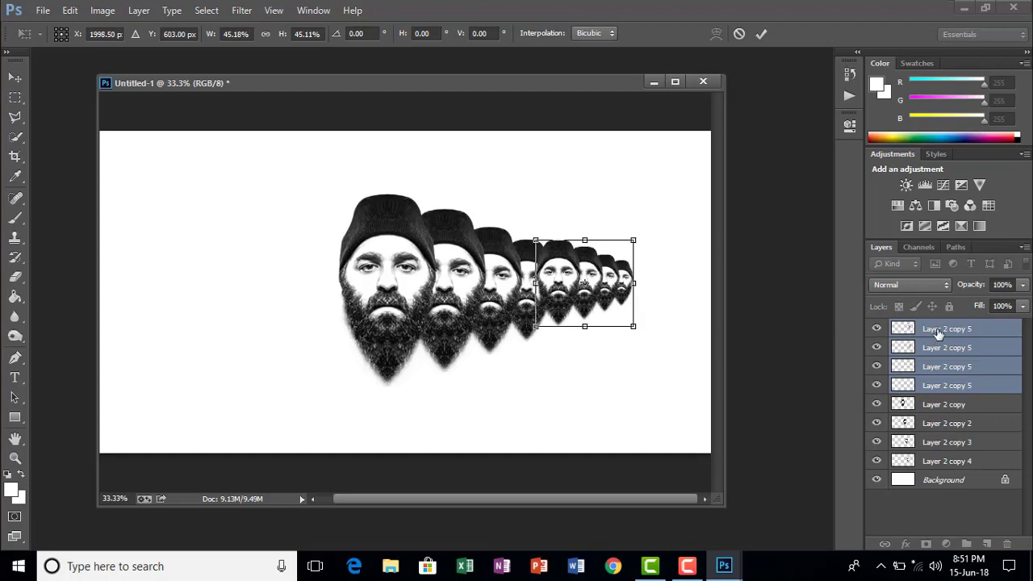
click(17, 81)
click(438, 224)
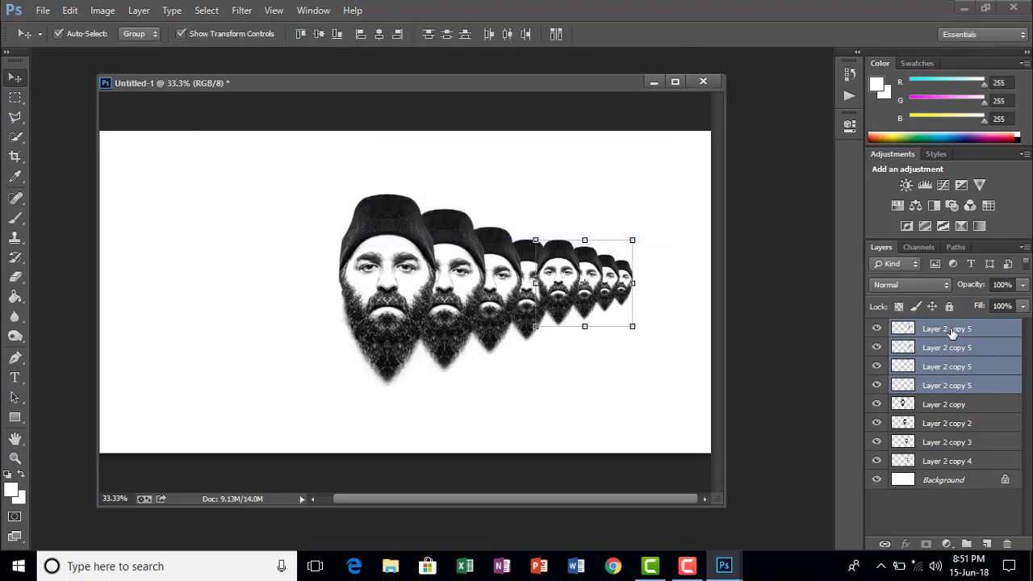
Step: Stack the four small-head layers beneath the original four and nudge them down to align with the row
drag(952, 332, 973, 471)
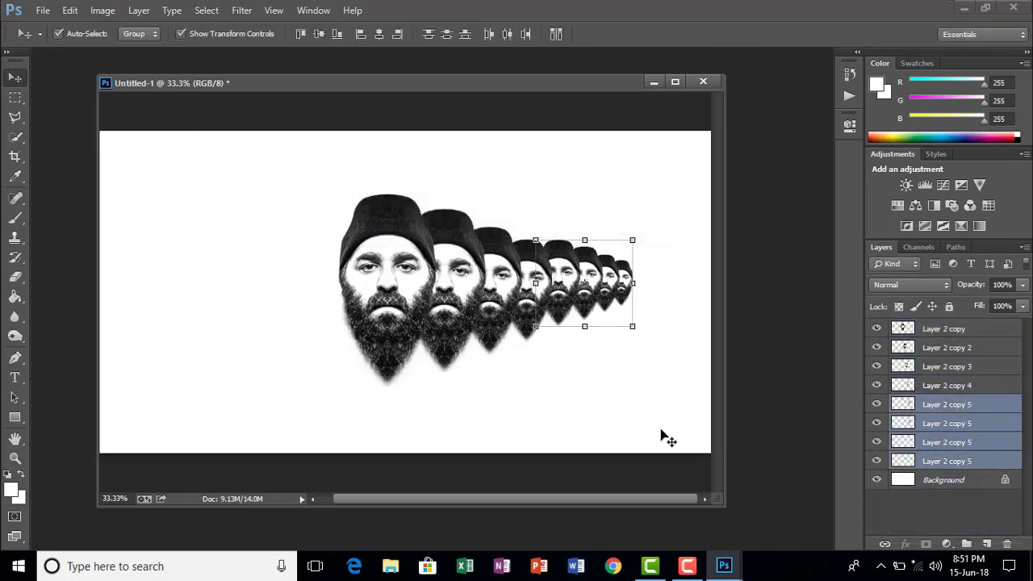
key(Down)
key(Down)
key(Down)
key(Down)
key(Down)
key(Down)
key(Down)
key(Down)
key(Down)
key(Down)
key(Down)
key(Down)
key(Down)
key(Down)
key(Down)
key(Down)
key(Down)
key(Down)
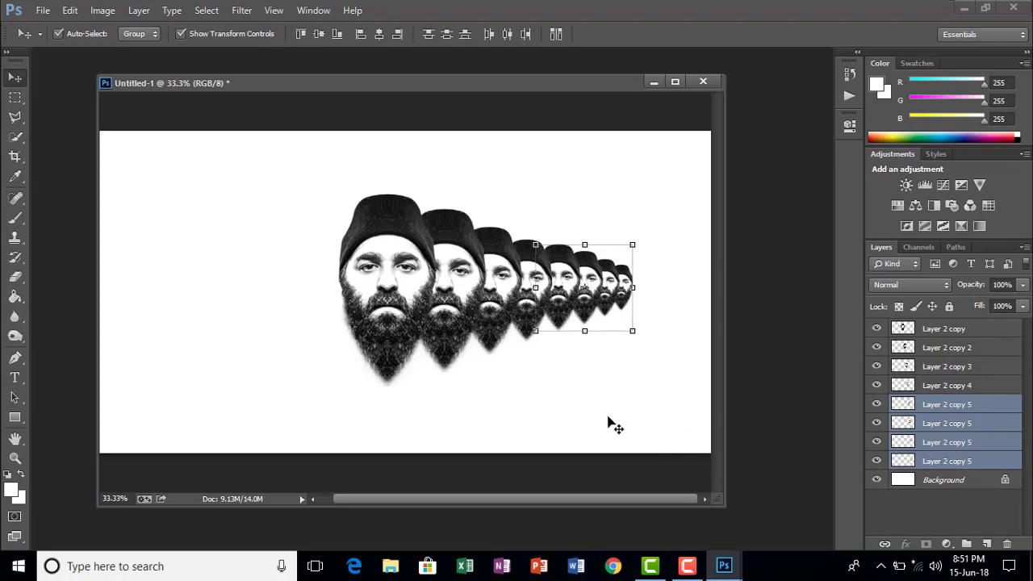
key(Left)
key(Left)
key(Left)
key(Left)
key(Left)
key(Left)
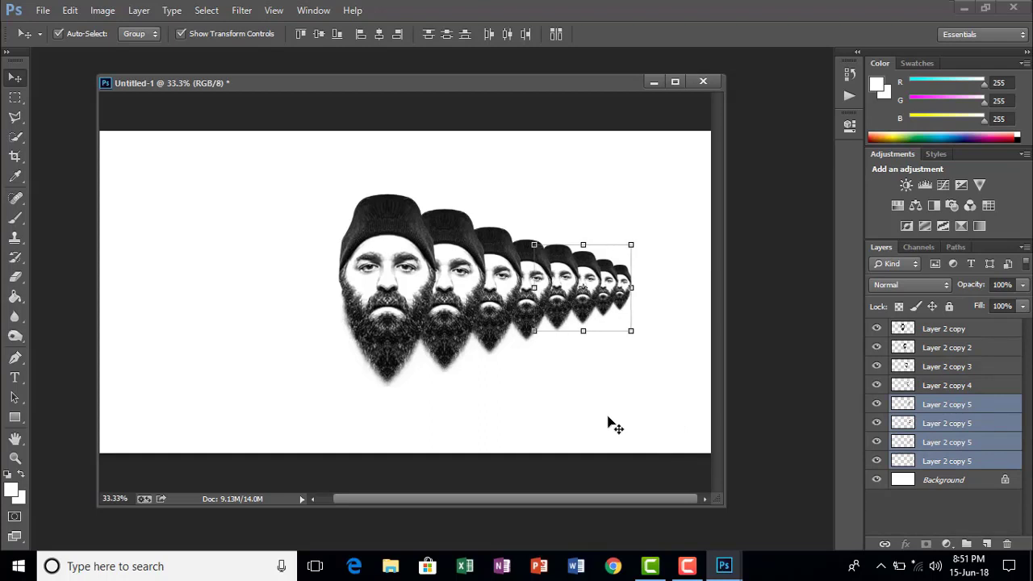
key(Right)
key(Right)
key(Right)
key(Right)
key(Right)
key(Right)
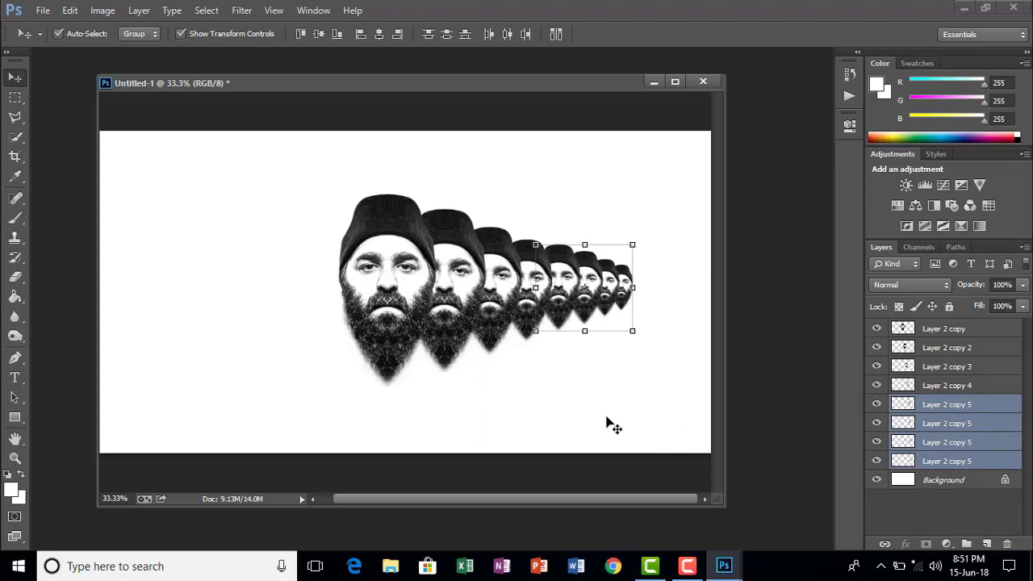
Step: Nudge the four small heads slightly further down and deselect them
key(Down)
key(Down)
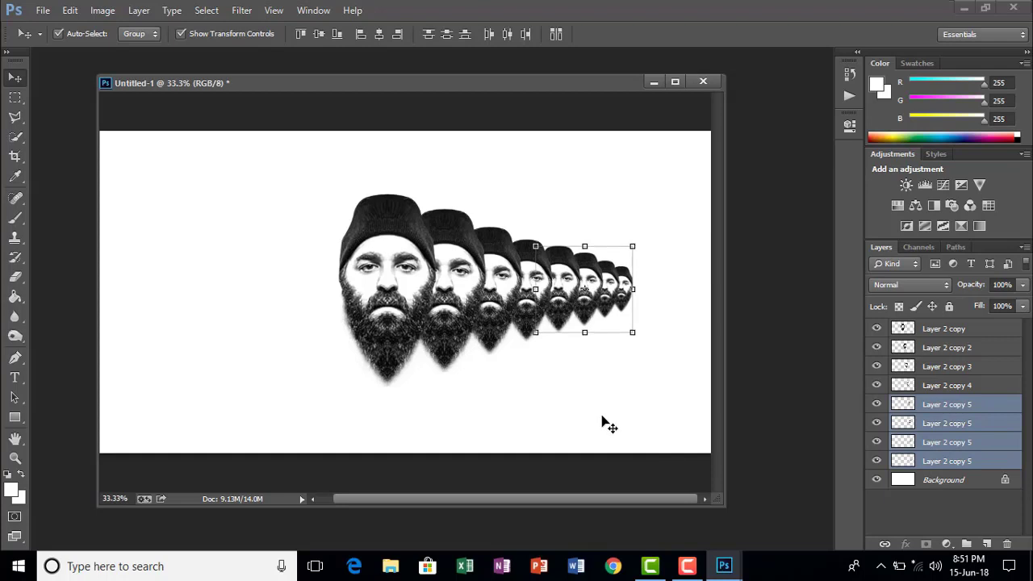
click(607, 425)
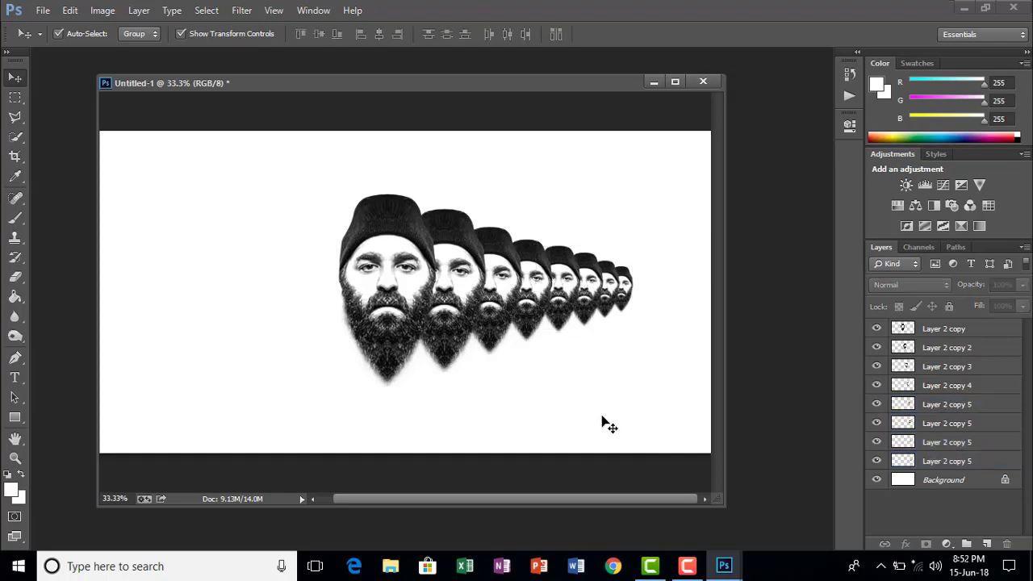
Step: Set the opacity of the smallest head at the end of the row to 10%
click(481, 292)
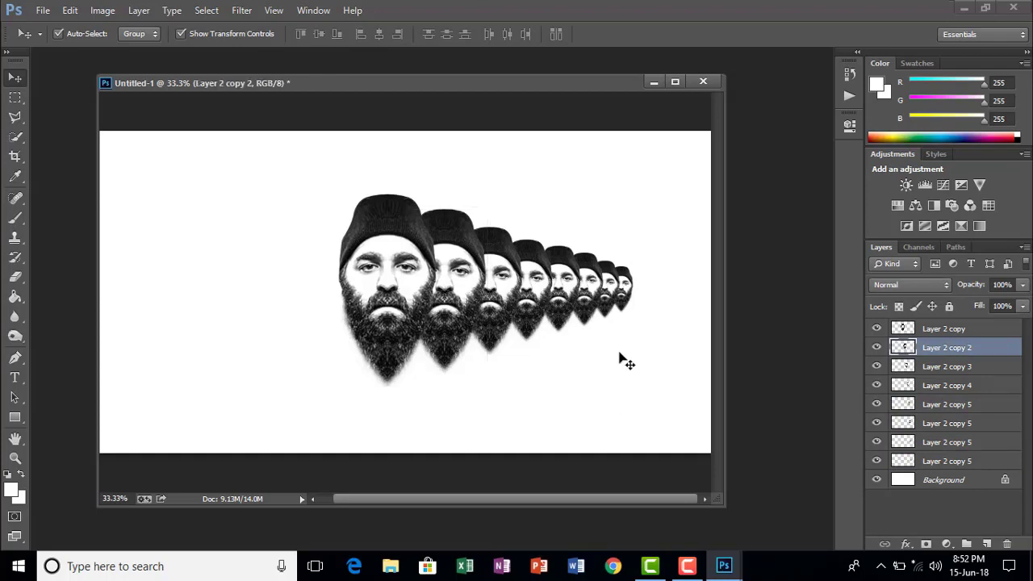
click(629, 297)
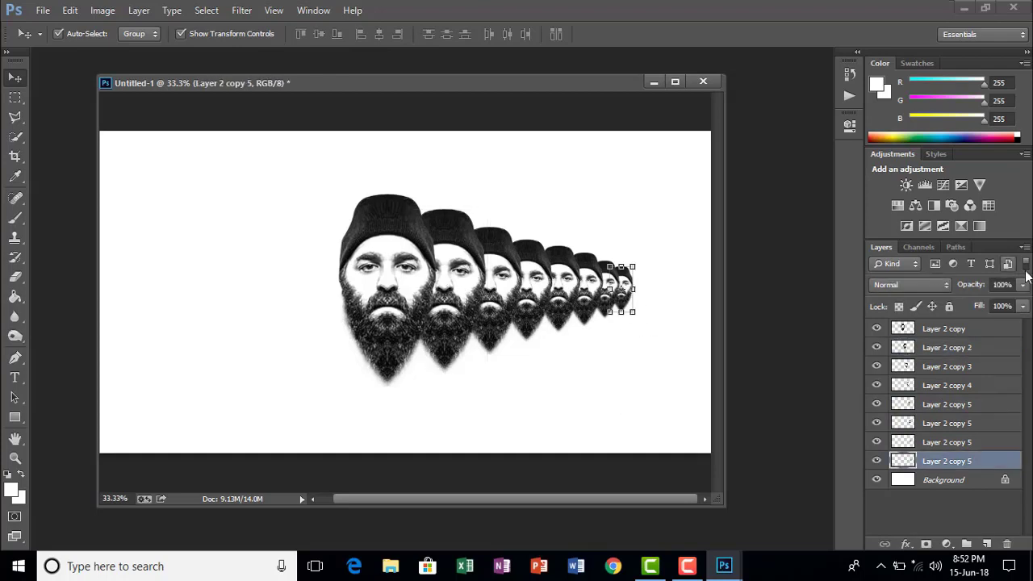
click(1024, 289)
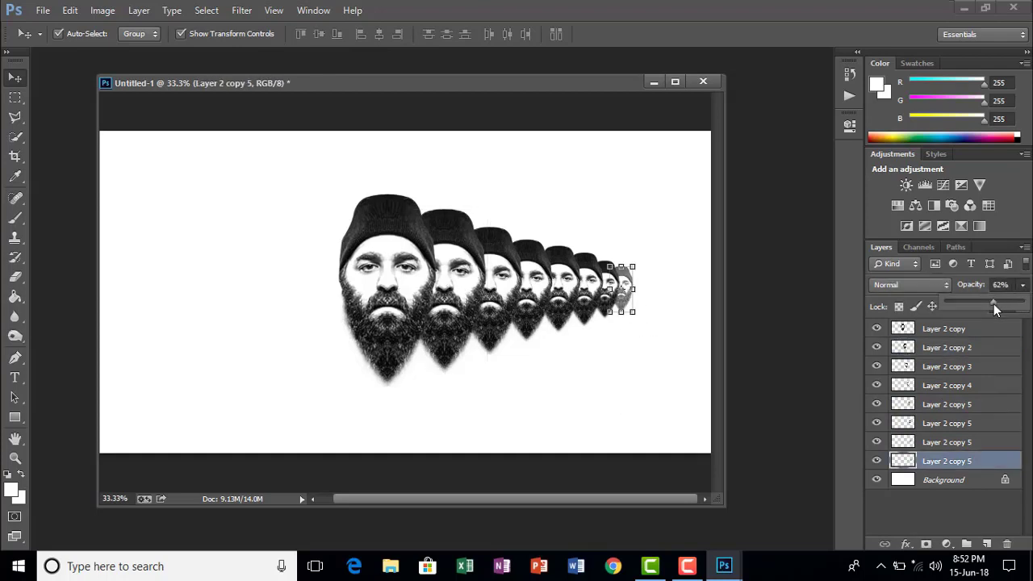
drag(993, 303, 972, 304)
click(967, 293)
click(1001, 282)
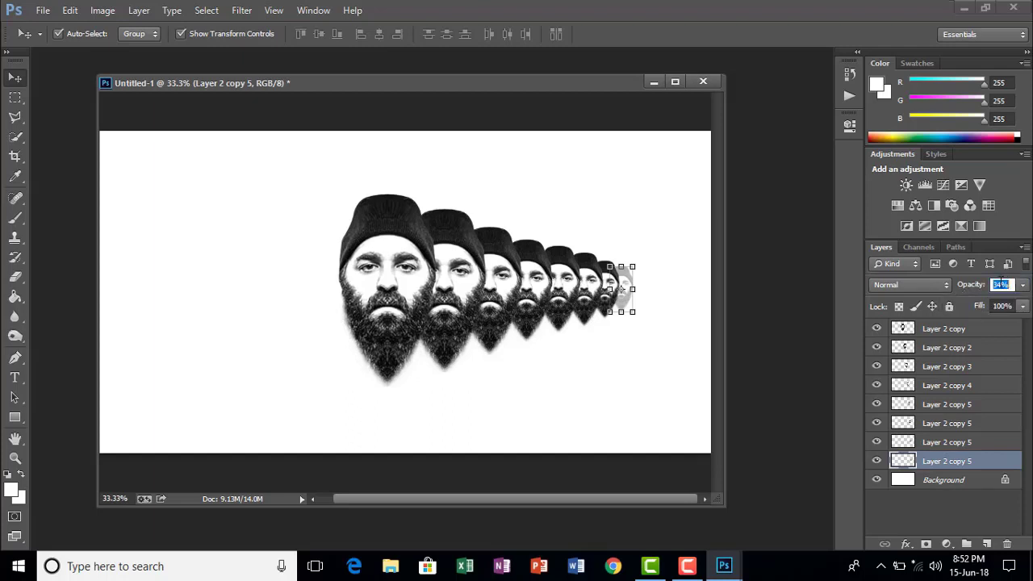
text(10)
click(633, 386)
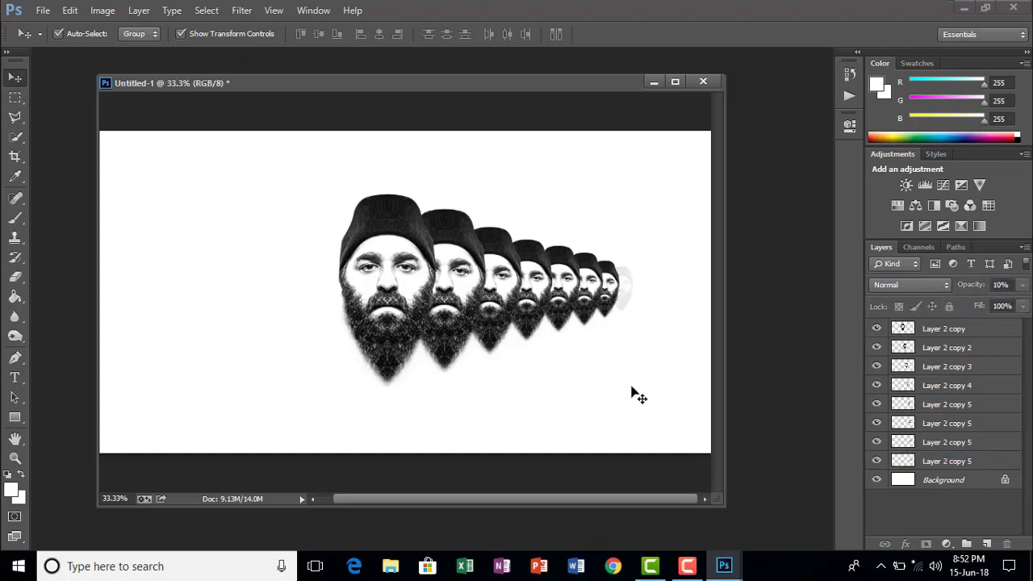
Step: Set the opacity of the seventh, second-smallest head to 20%
click(609, 298)
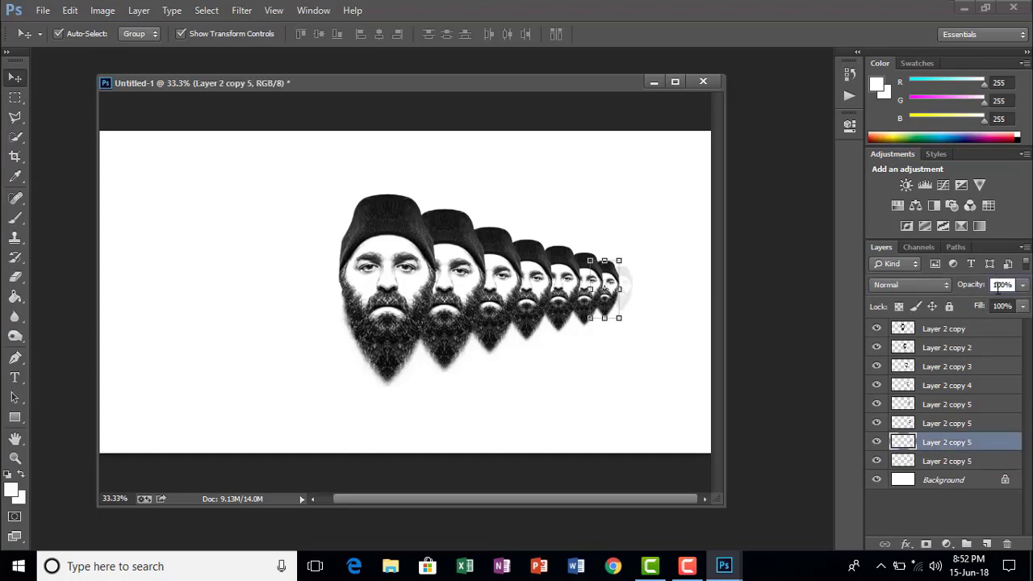
key(BackSpace)
key(BackSpace)
key(BackSpace)
key(Delete)
key(Delete)
key(Delete)
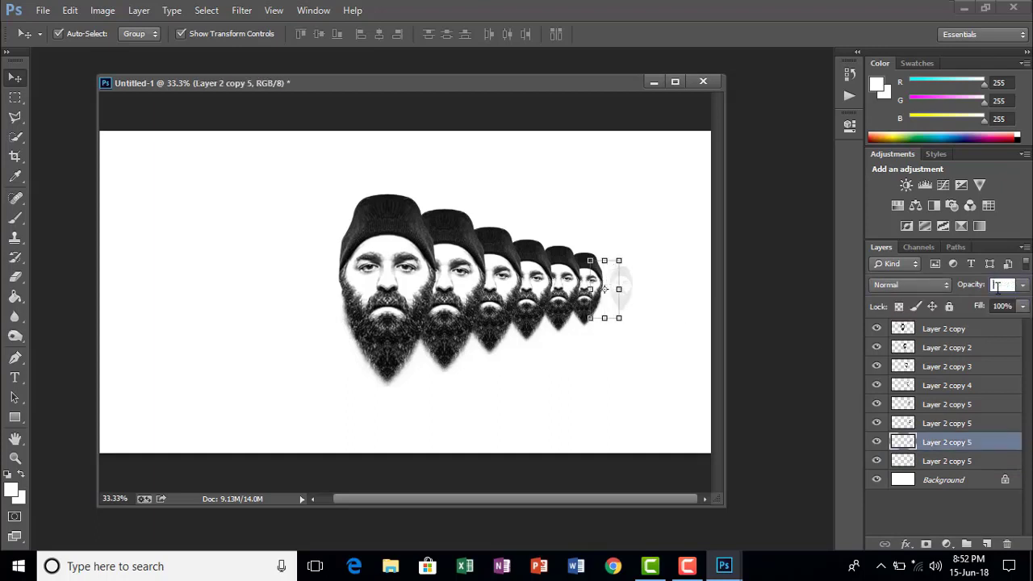
text(20)
key(Return)
click(659, 348)
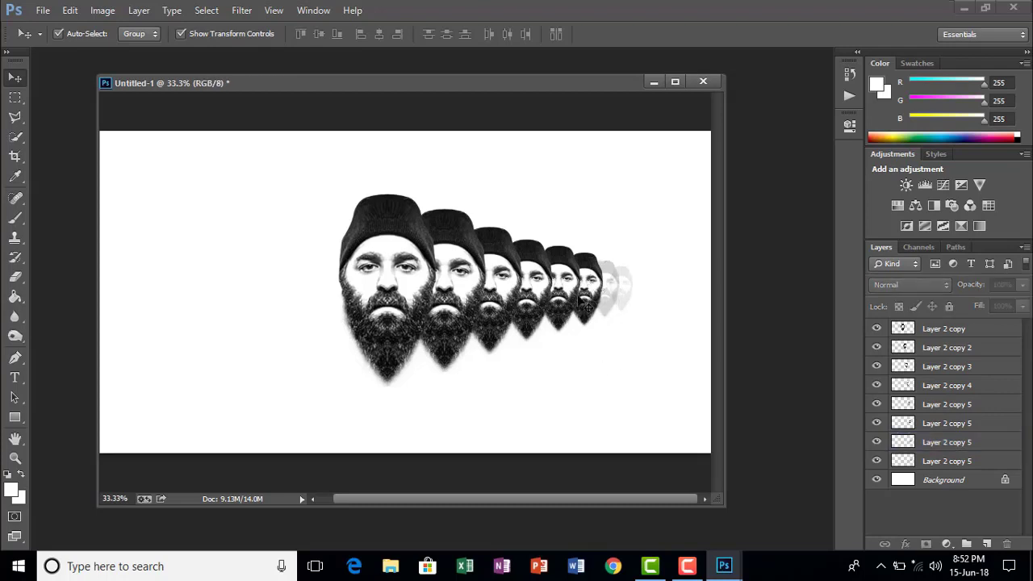
Step: Lower the opacity of the sixth head to continue the fade along the row
click(599, 294)
click(1010, 284)
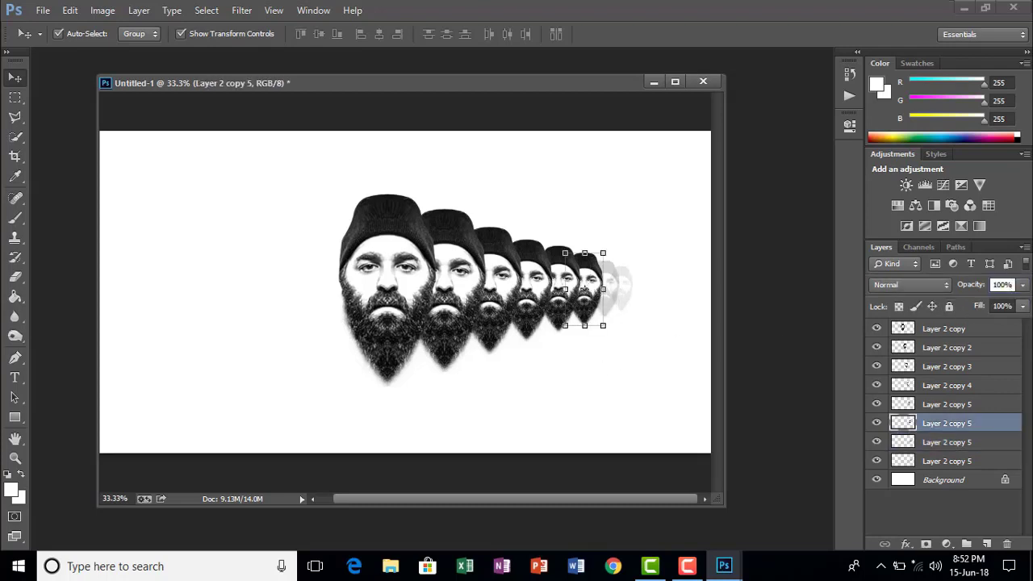
text(1)
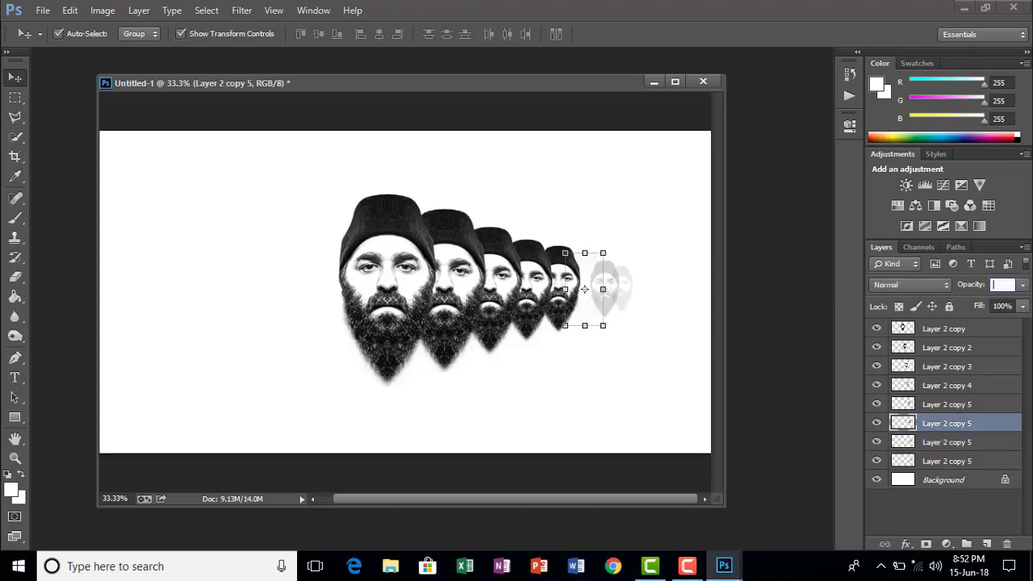
text(0)
key(Return)
click(669, 406)
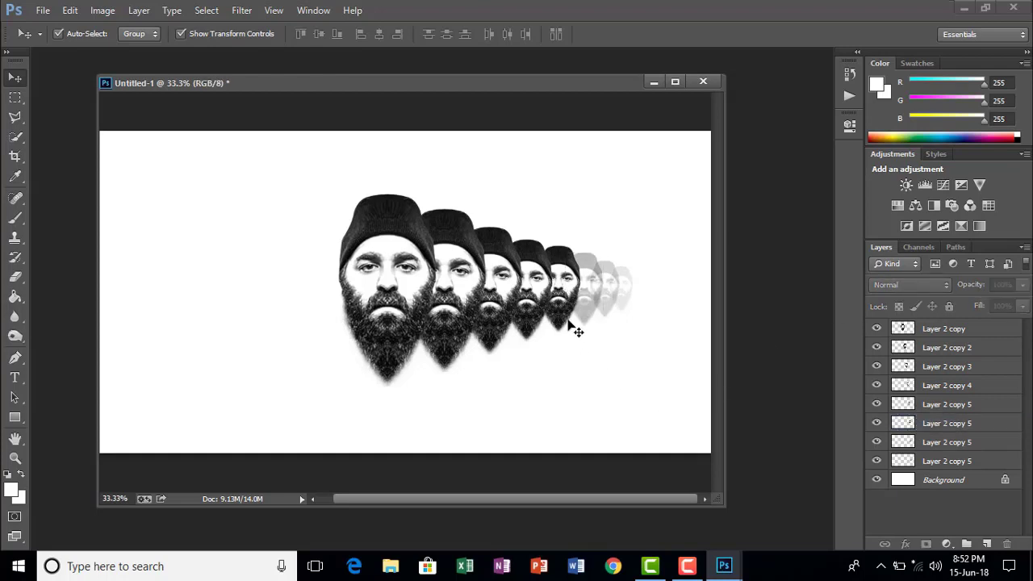
Step: Set the opacity of the fifth head in the row to 40%
click(580, 330)
click(987, 286)
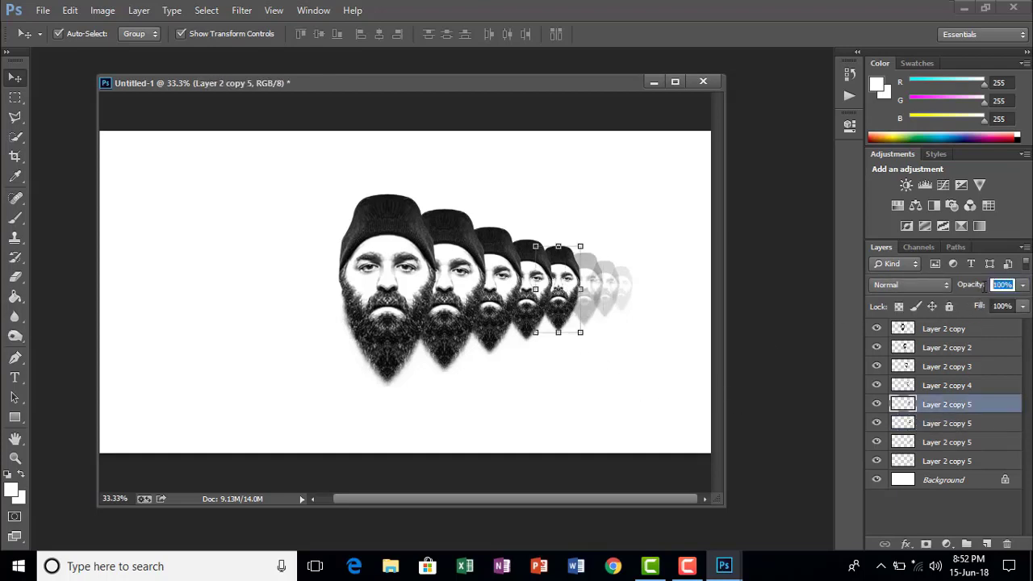
text(40)
key(Return)
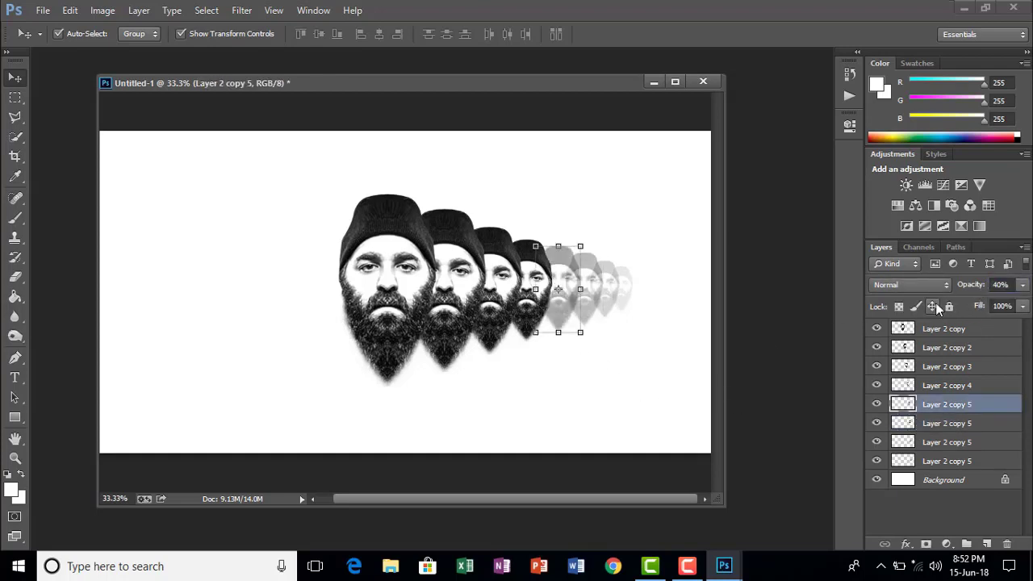
Step: Set the opacity of the fourth head in the row to 50%
click(548, 309)
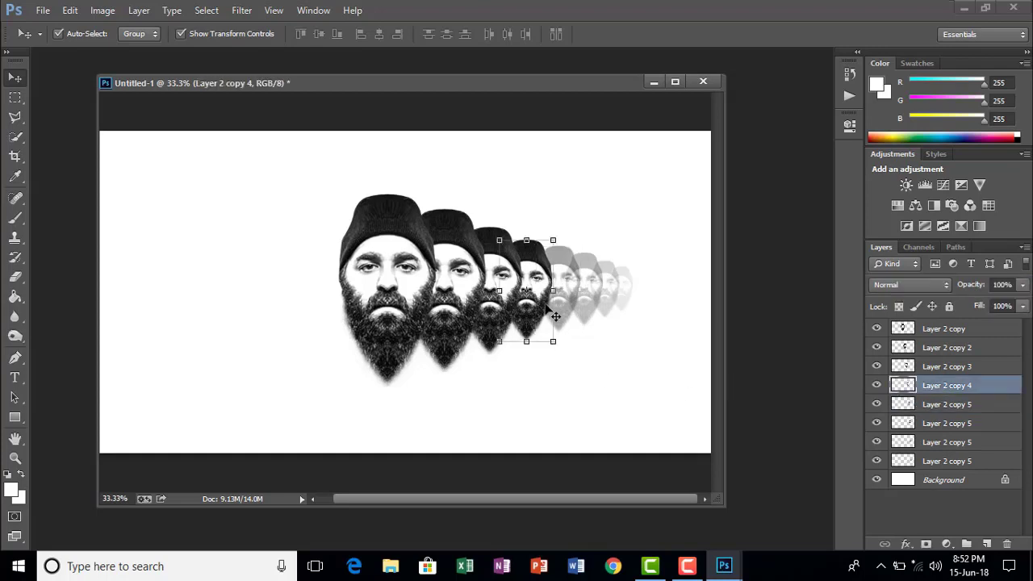
click(1011, 283)
text(5)
key(Return)
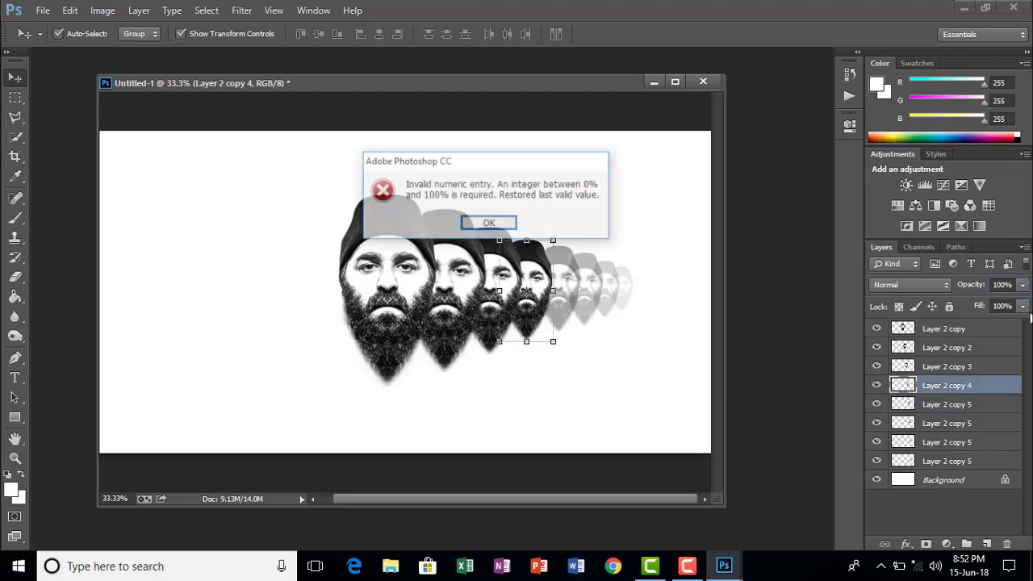
key(Return)
click(1013, 284)
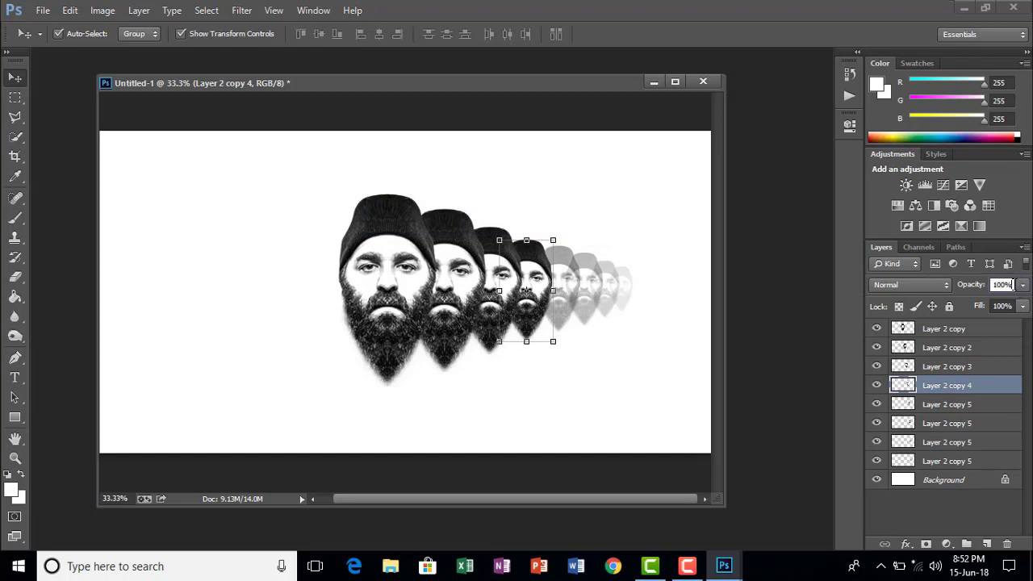
key(BackSpace)
key(BackSpace)
key(BackSpace)
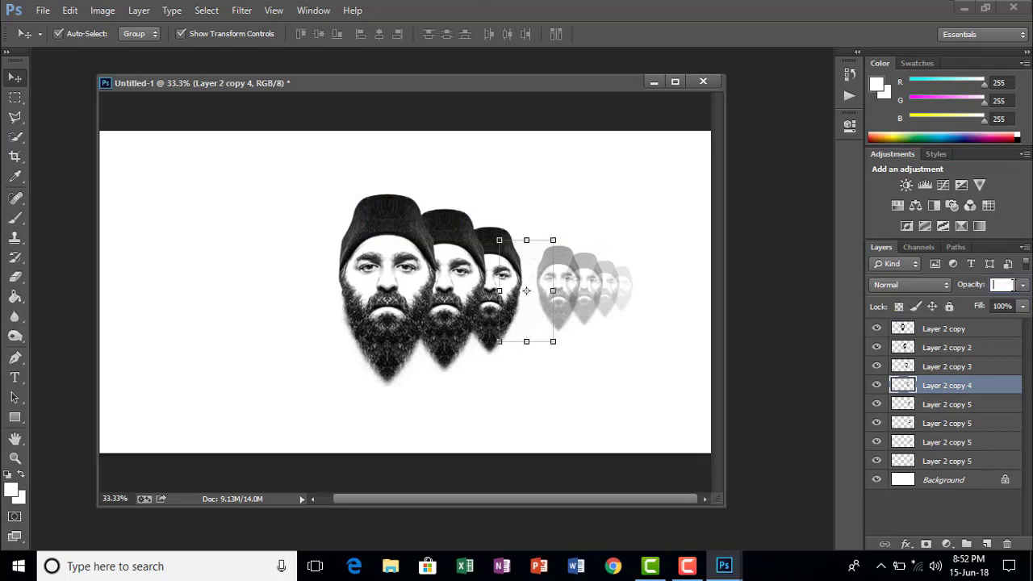
text(50)
key(Return)
click(611, 370)
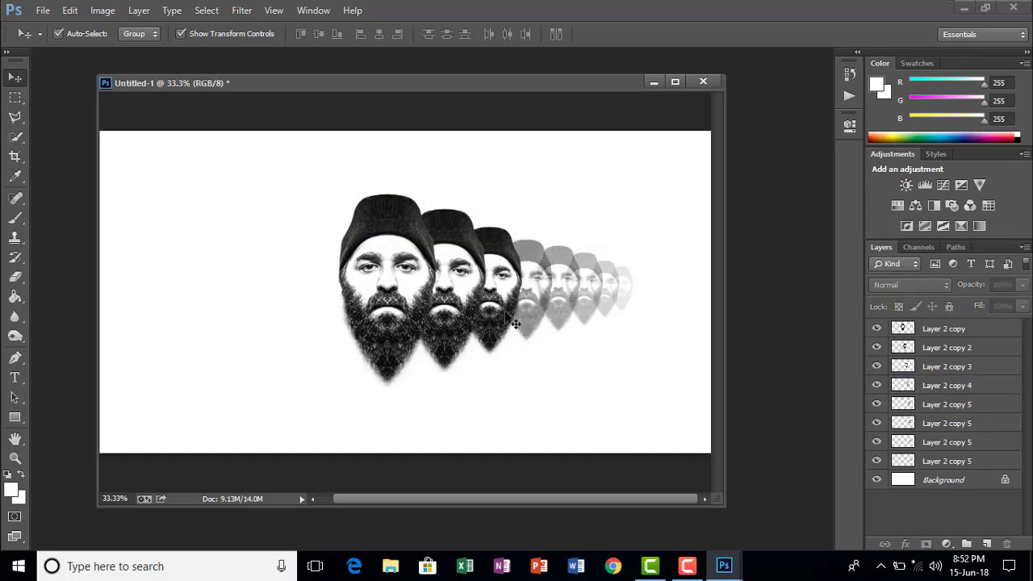
Step: Set the opacity of the third head to 60% and postpone the Windows restart by an hour
click(501, 307)
click(1009, 284)
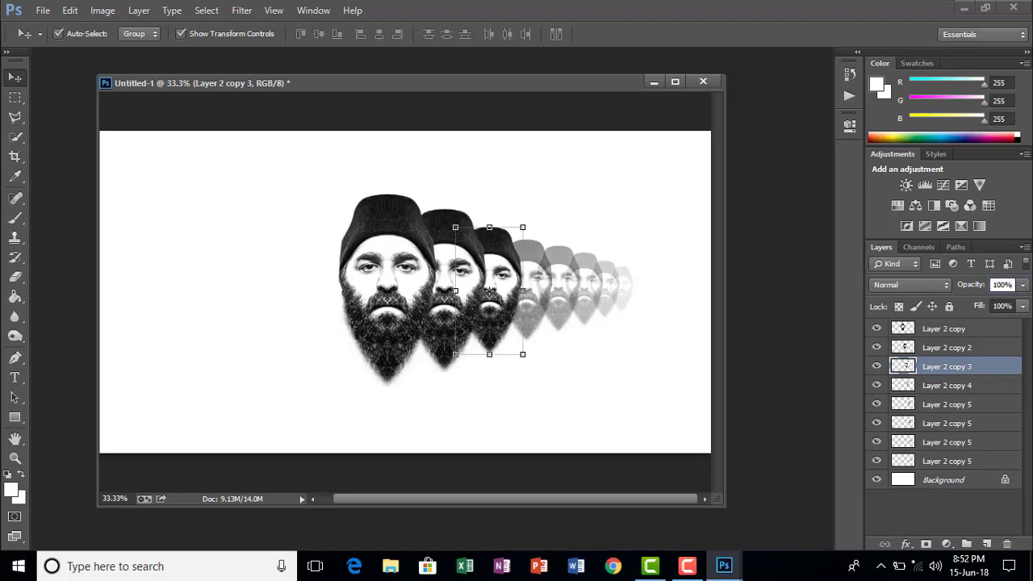
text(60)
key(Return)
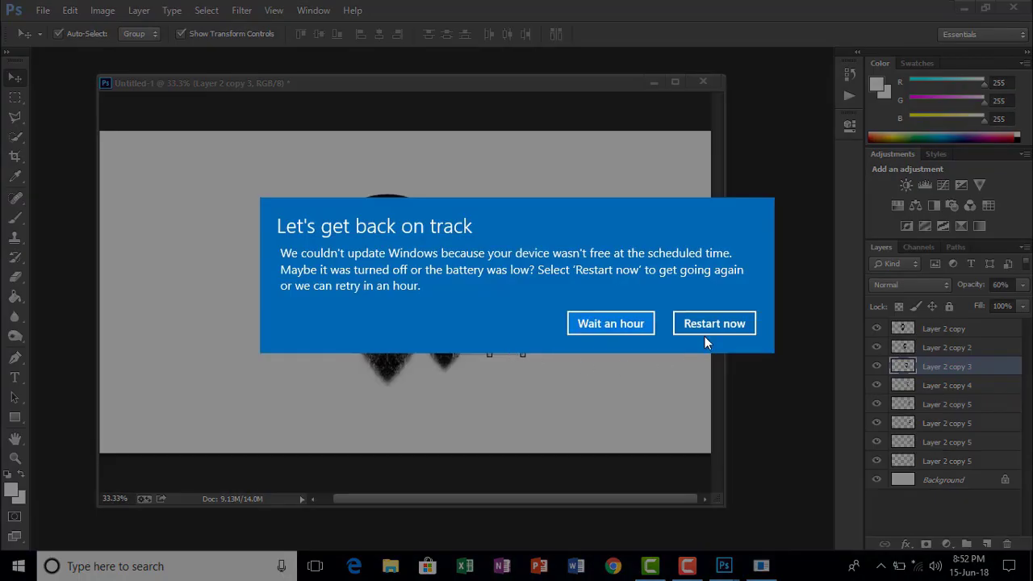
click(641, 331)
Step: Set the opacity of the second head in the row to 70%
click(466, 310)
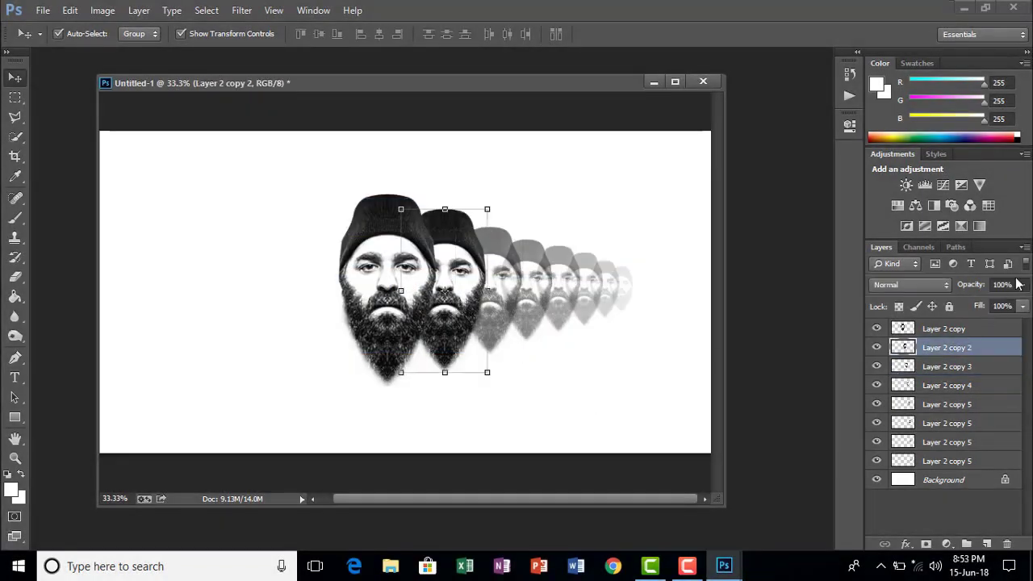
click(1002, 285)
click(972, 282)
text(7)
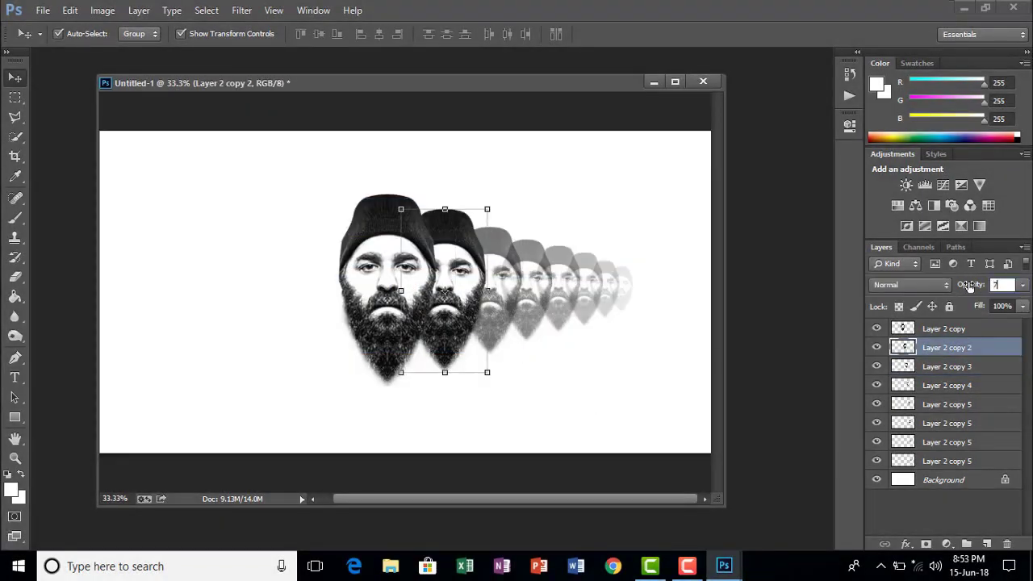
text(0)
key(Return)
click(648, 392)
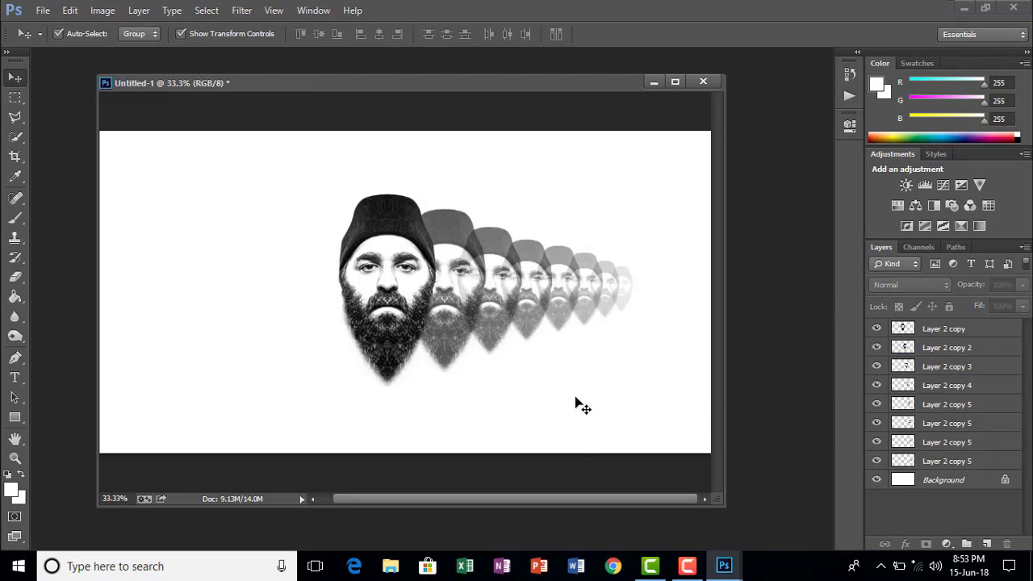
Step: Load the second head's outline as a selection, delete that area from the third head's layer, and deselect
click(461, 309)
click(526, 383)
key(ctrl+plus)
drag(513, 498, 620, 494)
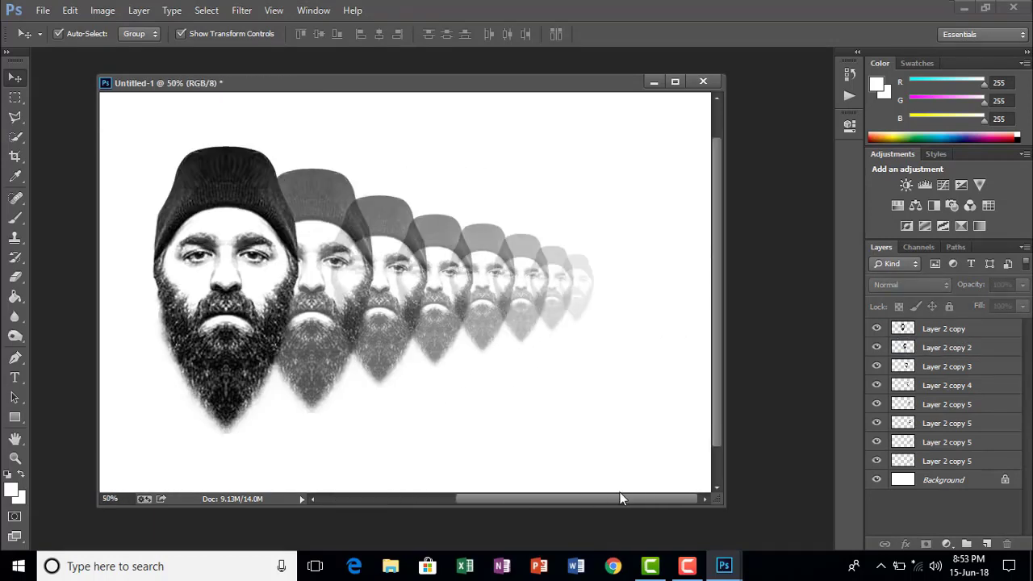
click(320, 346)
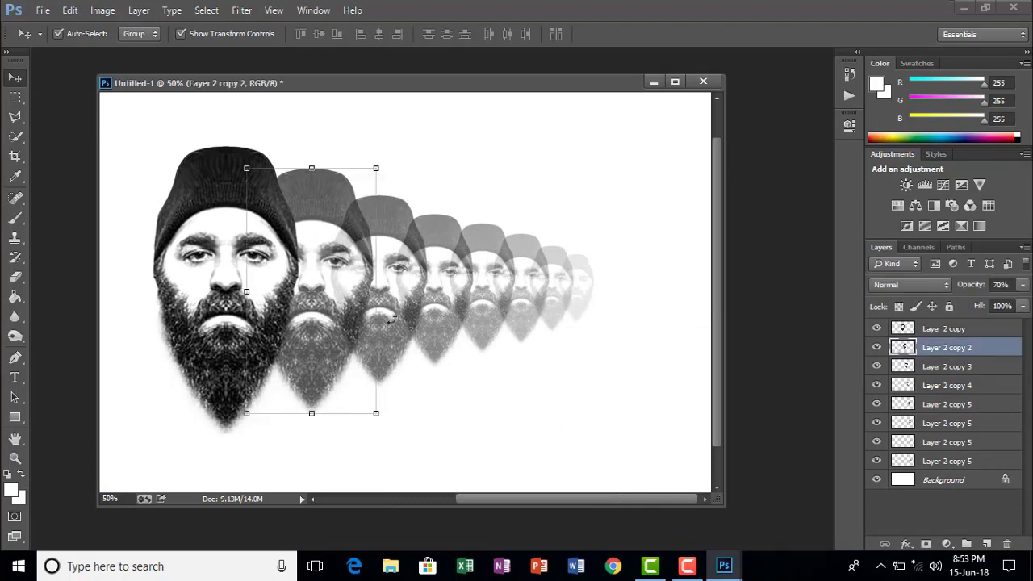
click(518, 378)
click(330, 359)
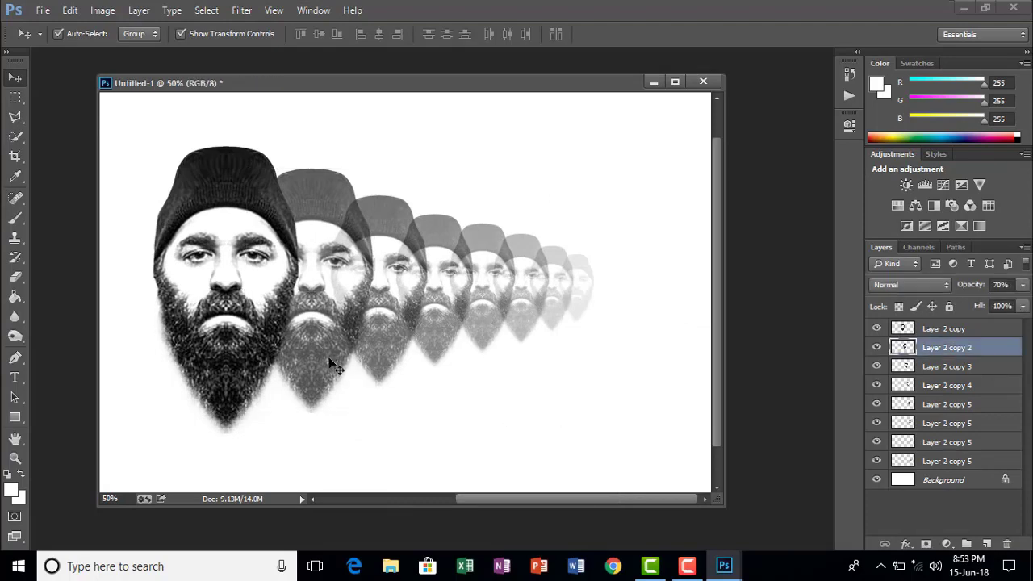
click(936, 368)
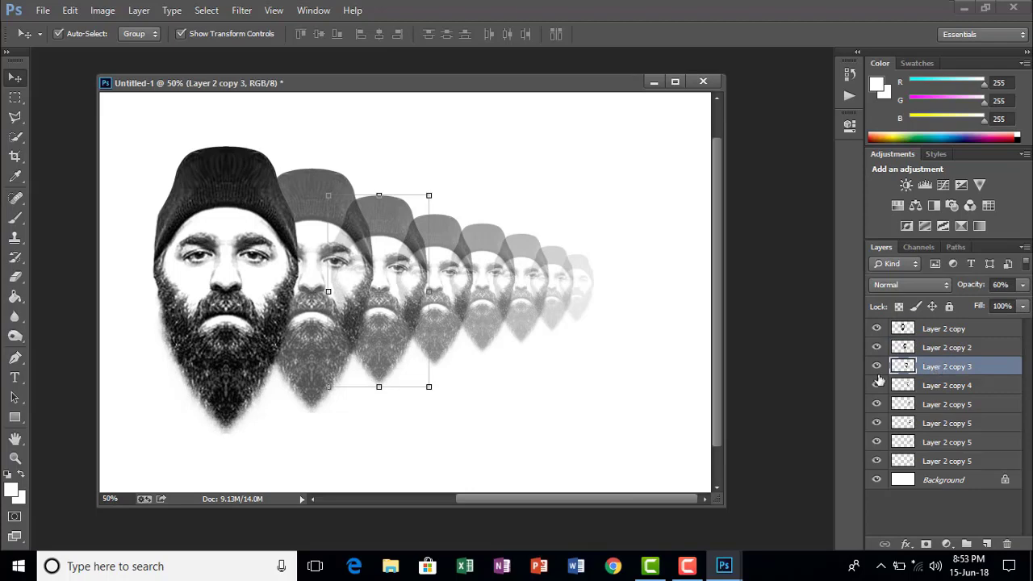
click(911, 352)
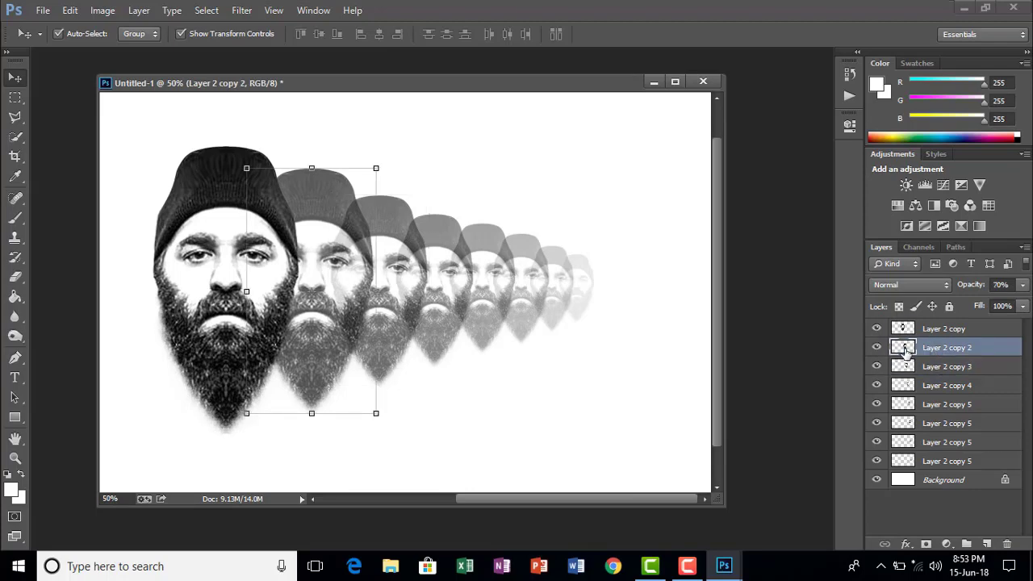
ctrl+click(904, 348)
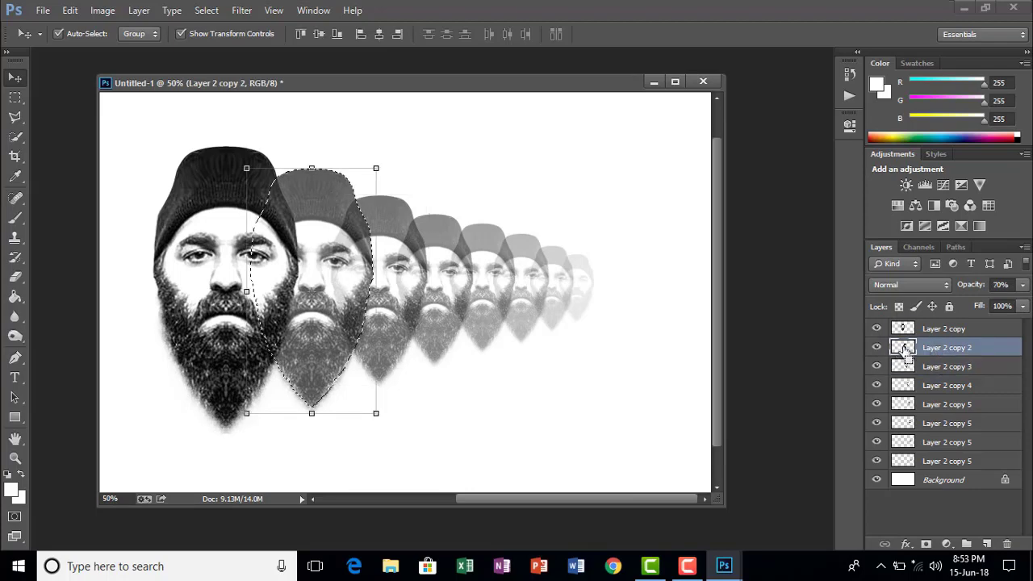
click(944, 373)
key(Delete)
click(508, 408)
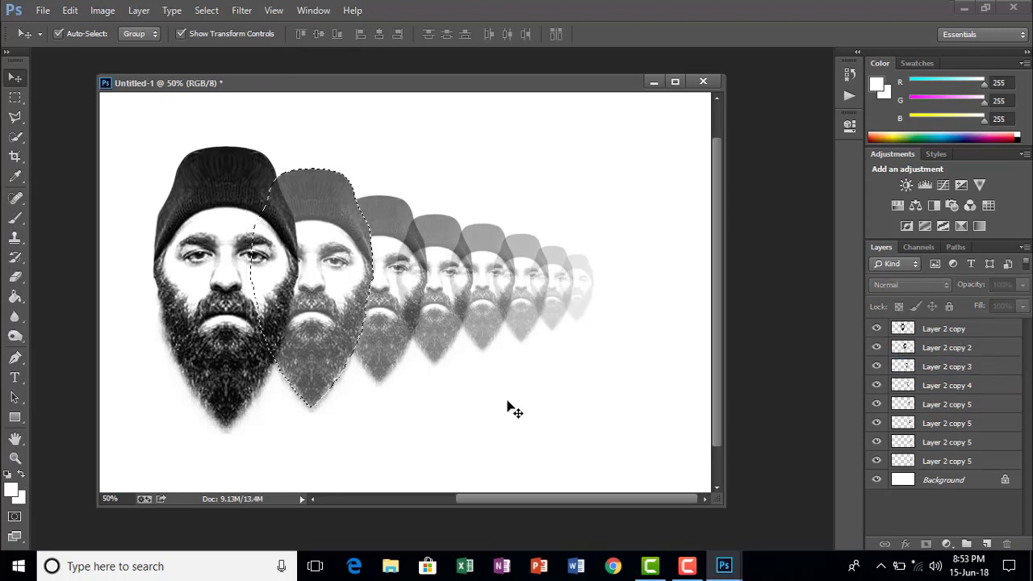
click(14, 97)
key(ctrl+d)
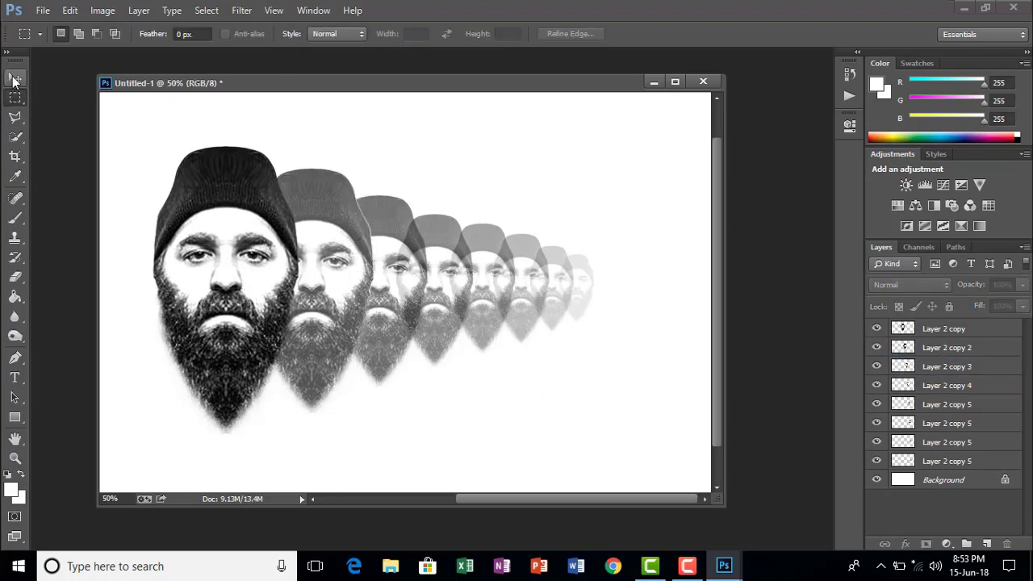
click(14, 78)
Step: Delete the part of the fourth head that lies behind the third head, using the third head's outline, and deselect
click(390, 342)
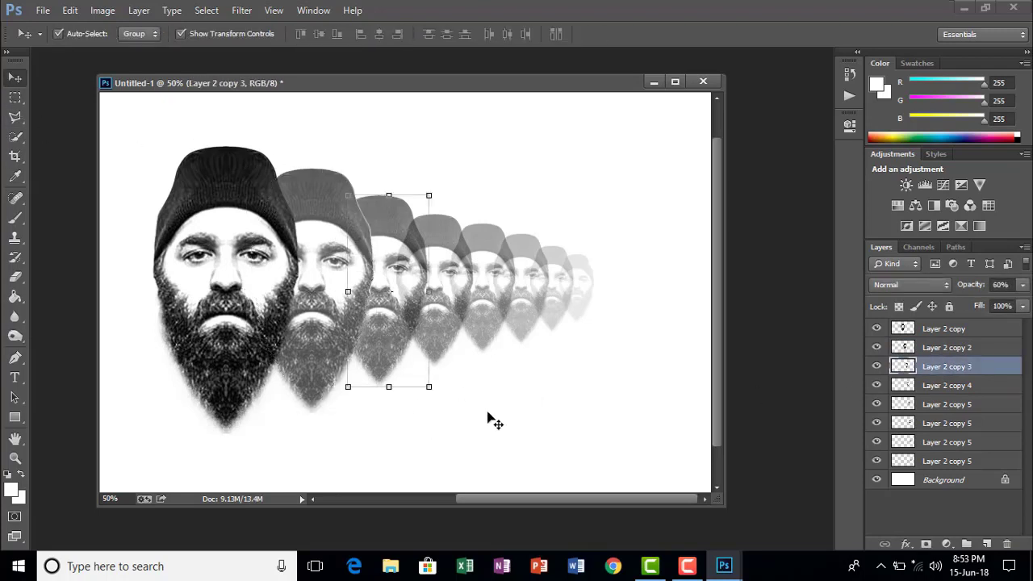
ctrl+click(903, 366)
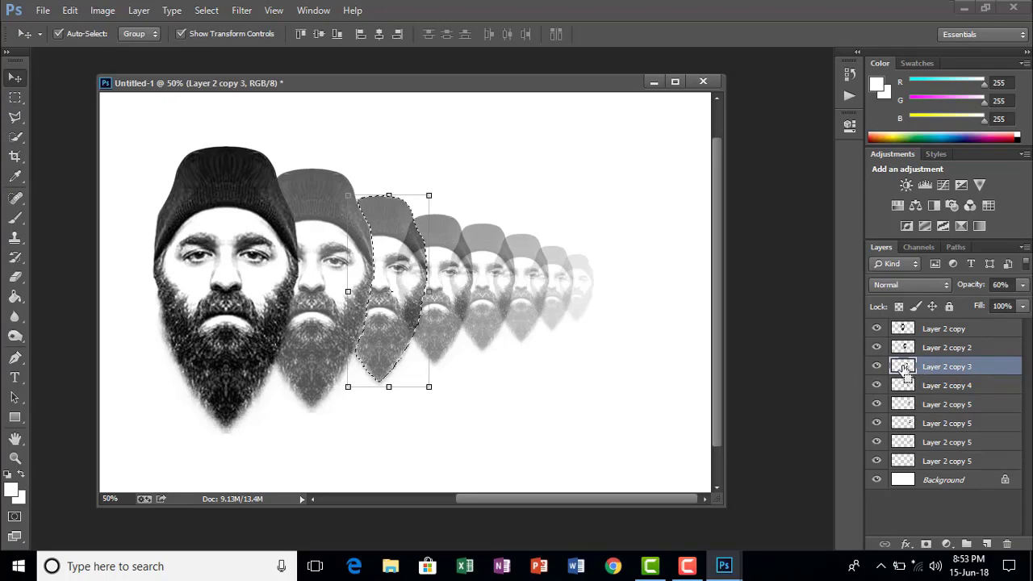
click(940, 391)
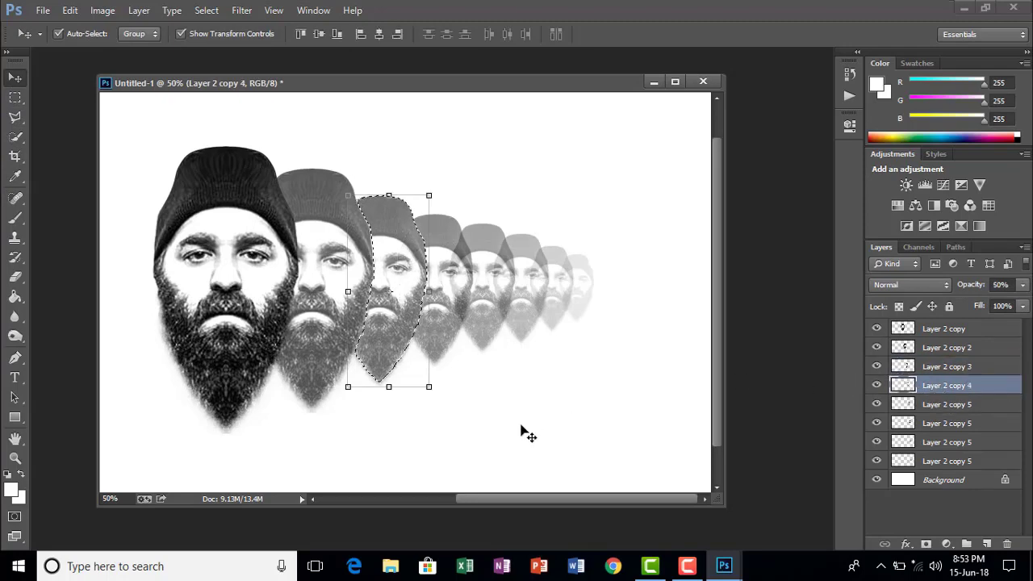
click(15, 96)
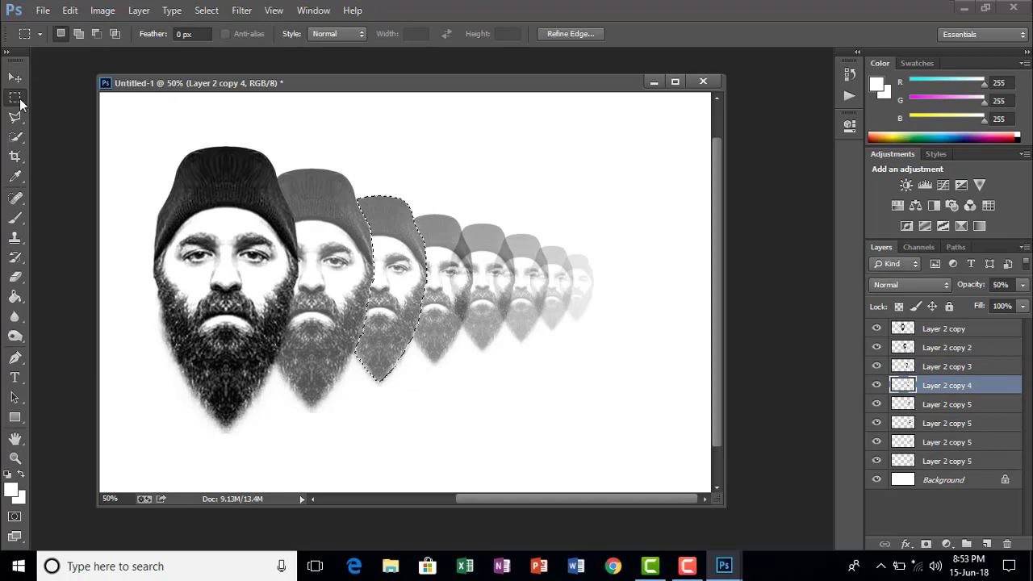
click(495, 175)
key(v)
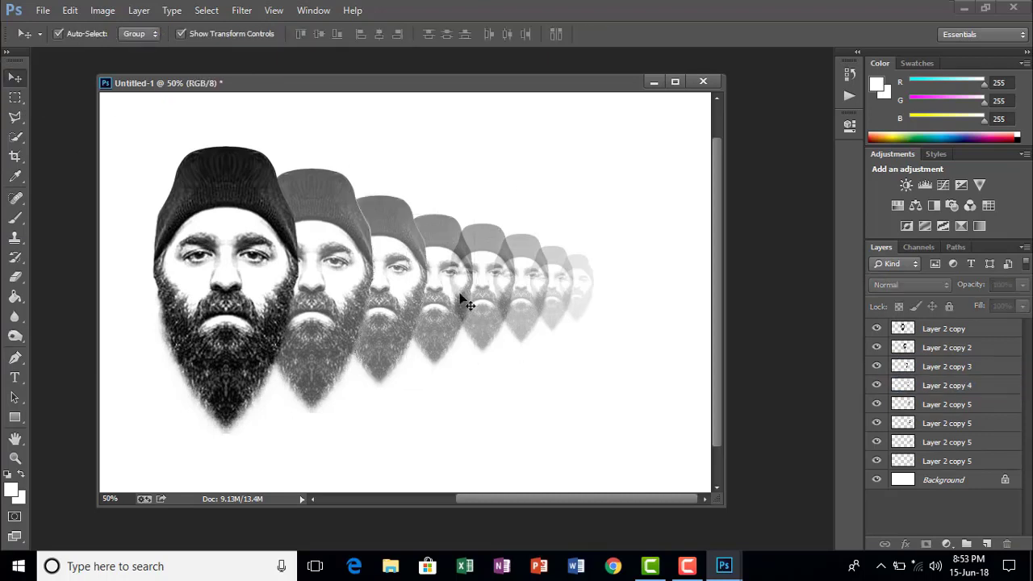
Step: Use the fourth head's outline to delete the overlapping part of the fifth head
ctrl+click(903, 387)
click(941, 410)
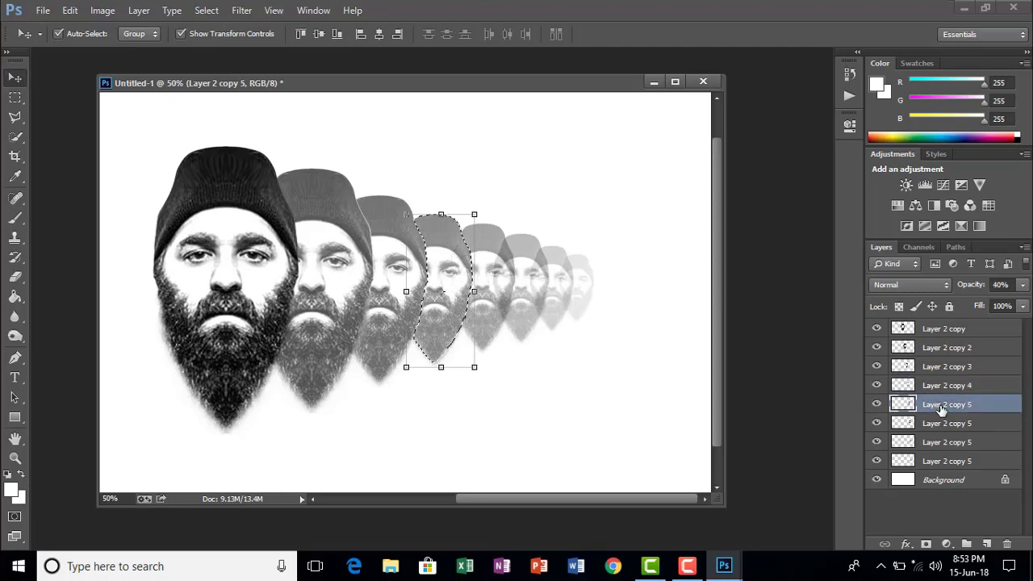
ctrl+click(903, 425)
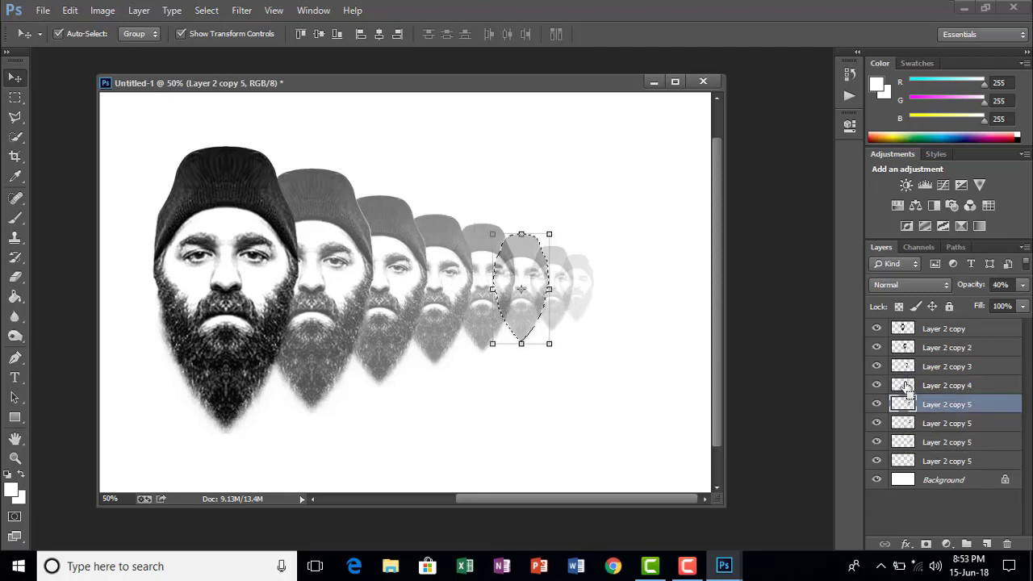
ctrl+click(904, 386)
click(950, 392)
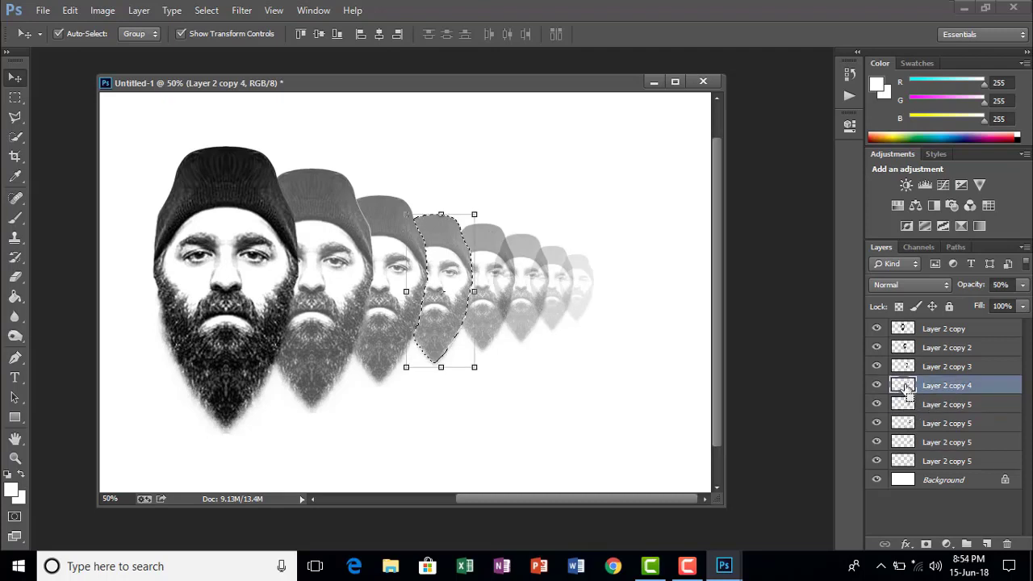
Step: Delete the overlapping parts of the sixth and seventh heads, using the outline of the next larger head for each
click(942, 405)
ctrl+click(904, 404)
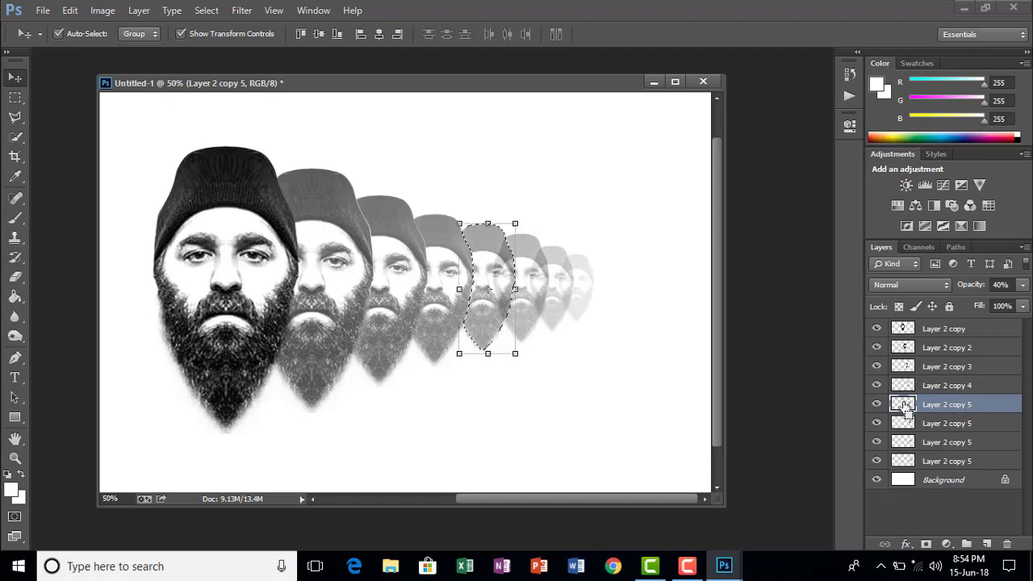
click(938, 426)
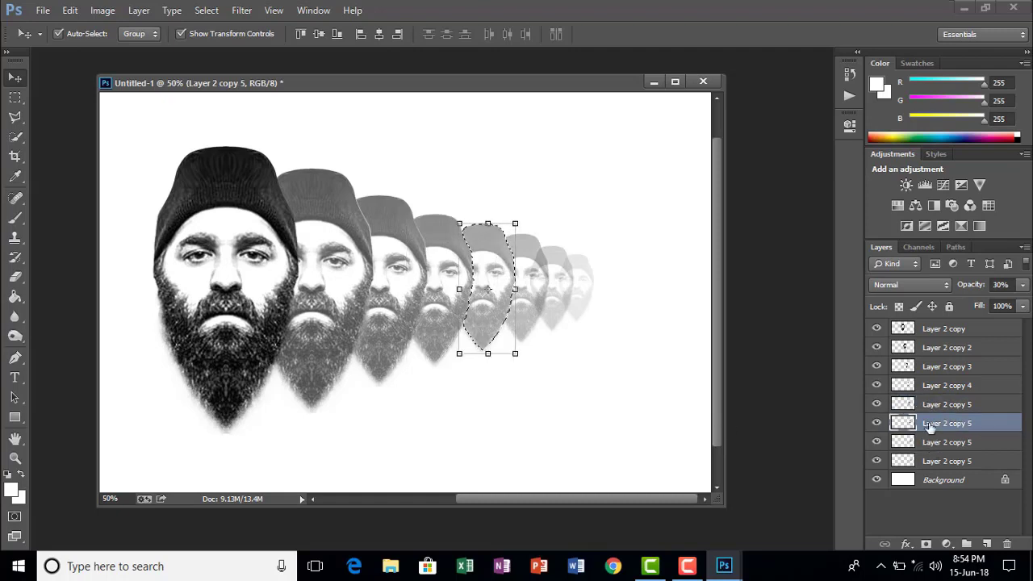
ctrl+click(903, 425)
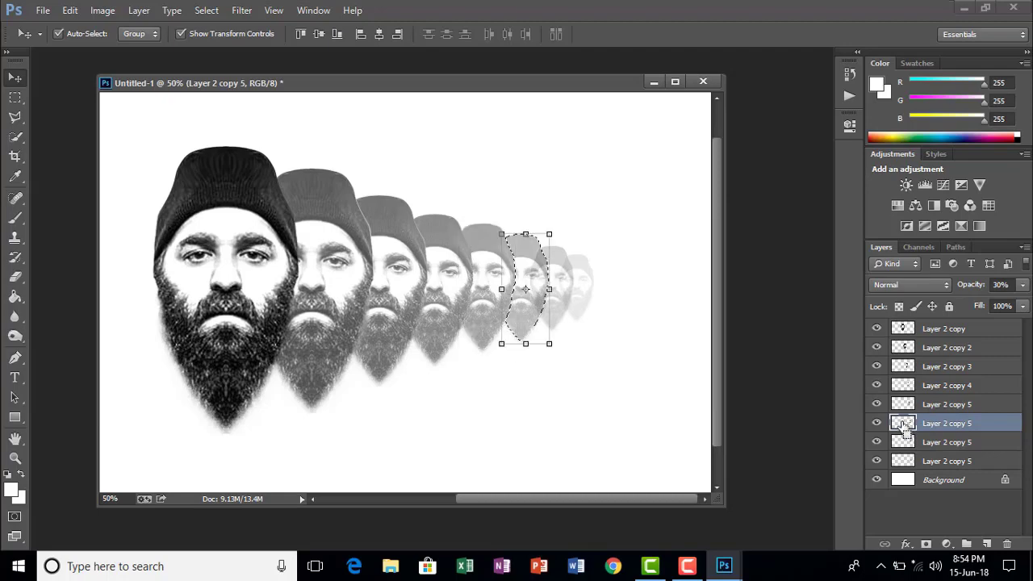
click(945, 446)
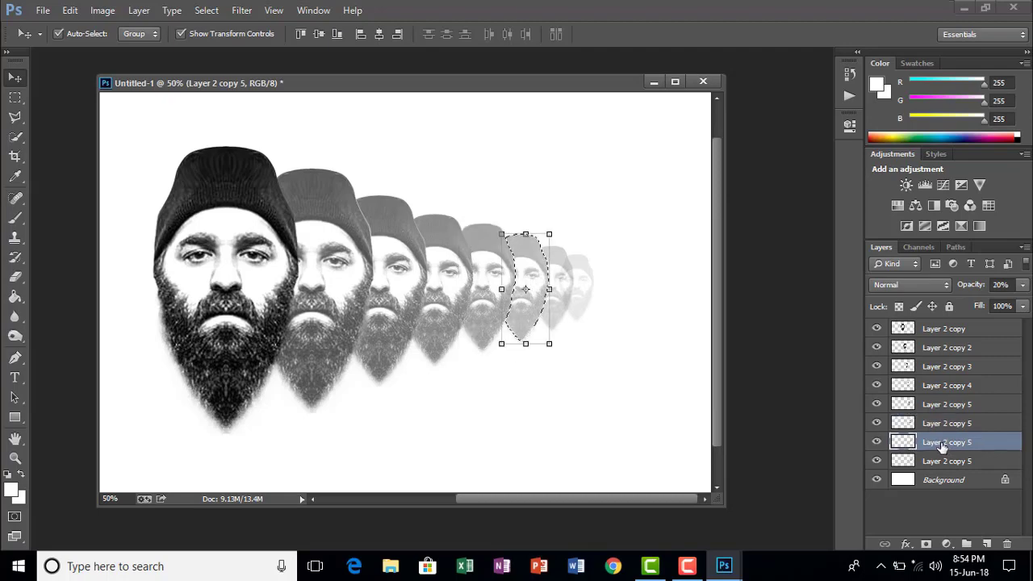
Step: Delete the area of the smallest head covered by the seventh head's outline and clear the selection
ctrl+click(903, 443)
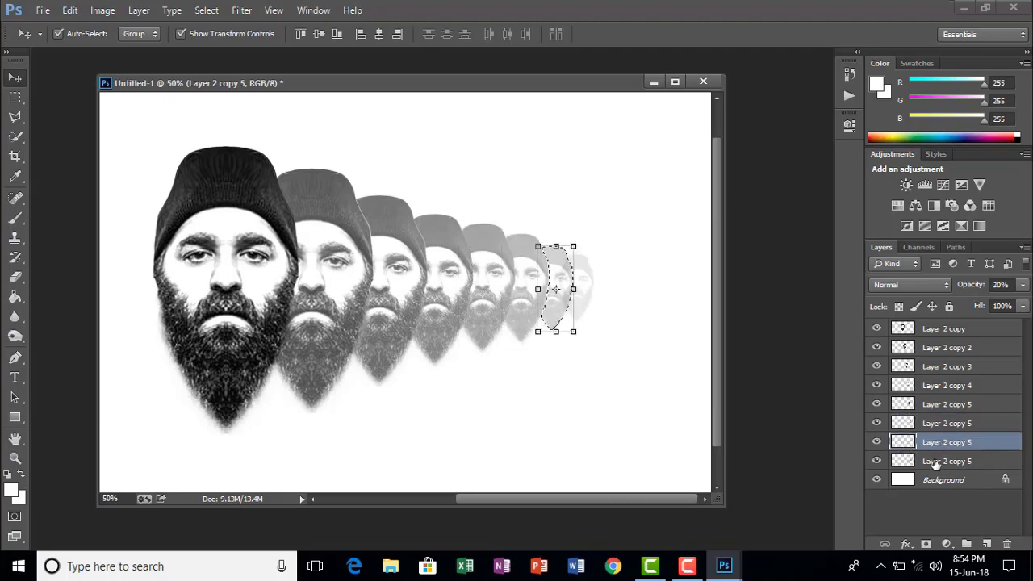
click(932, 461)
click(14, 97)
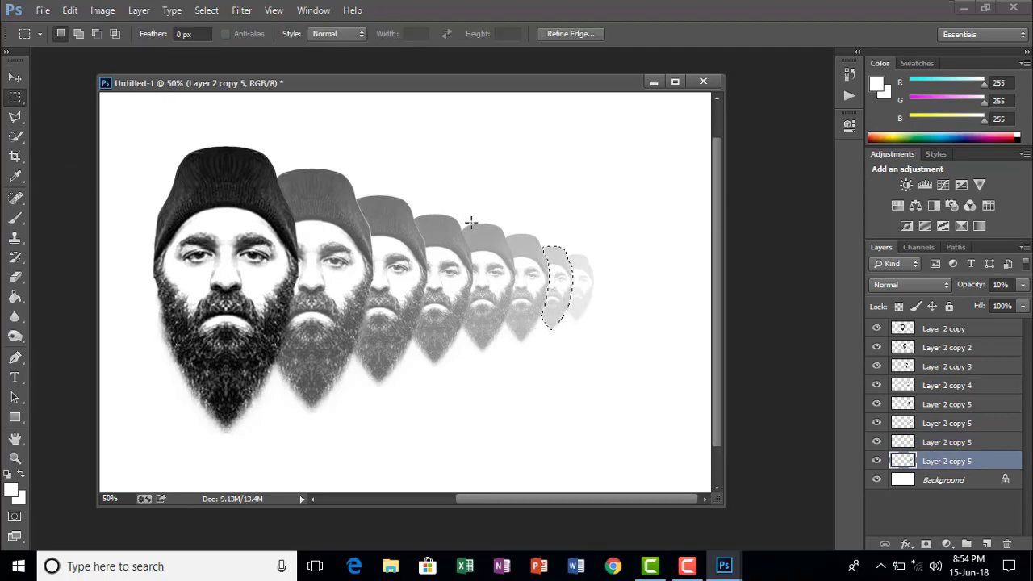
click(559, 199)
key(ctrl+minus)
key(ctrl+minus)
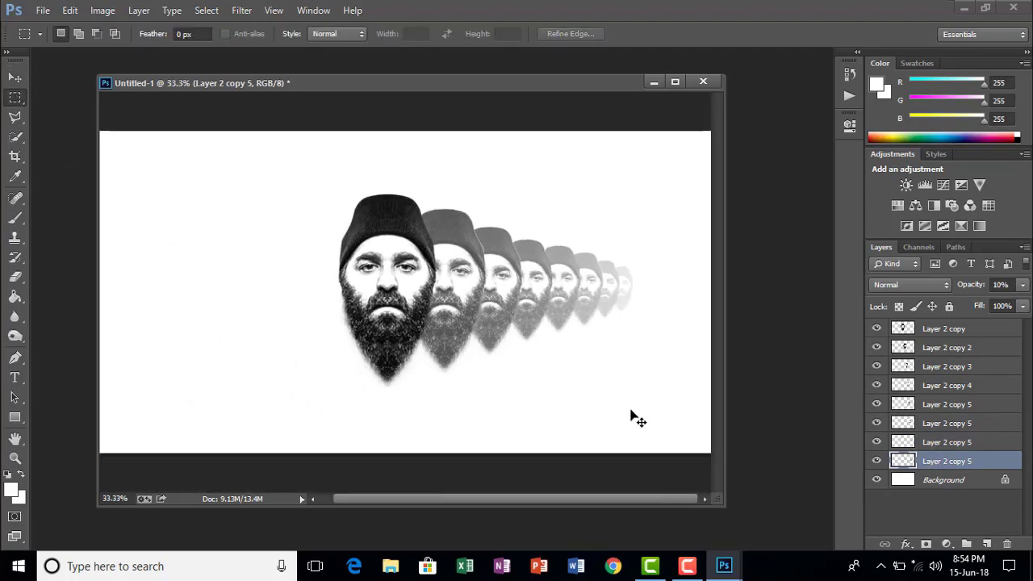
key(ctrl+plus)
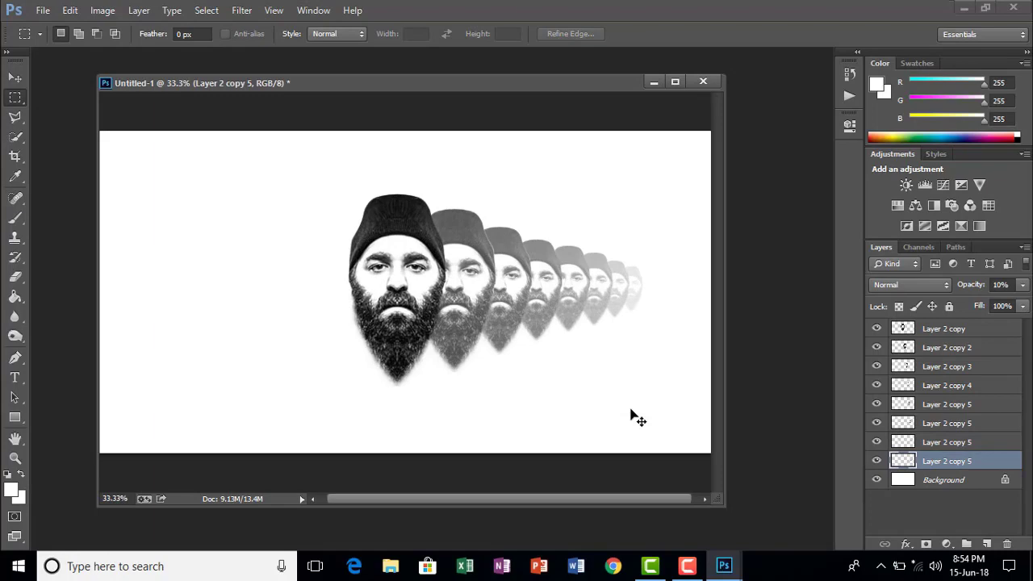
key(ctrl+minus)
key(ctrl+plus)
key(ctrl+plus)
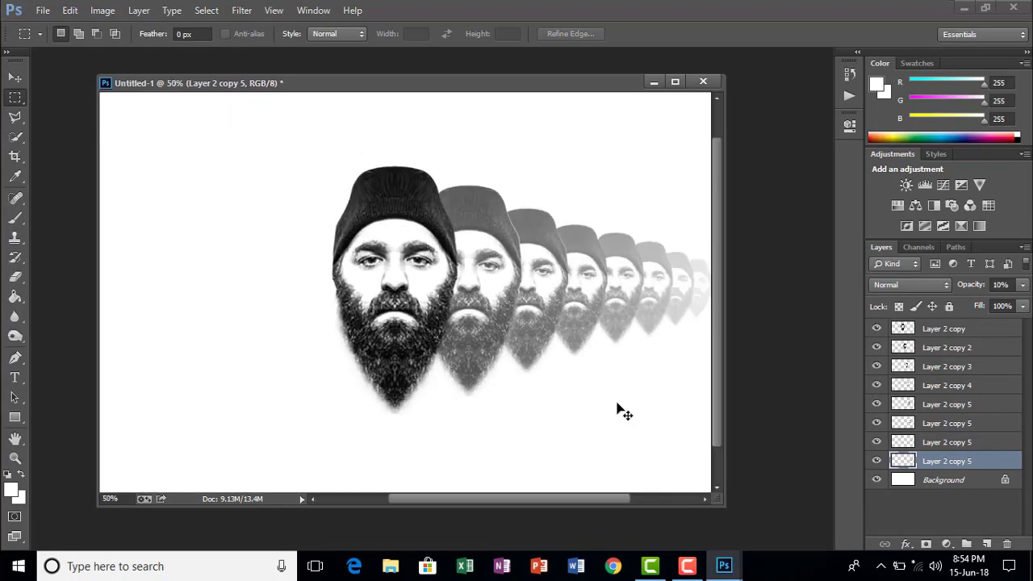
Step: Examine the whole row of heads, comparing the fade and layer opacity of the second head with those of the smallest ones
key(ctrl+minus)
click(15, 78)
click(618, 431)
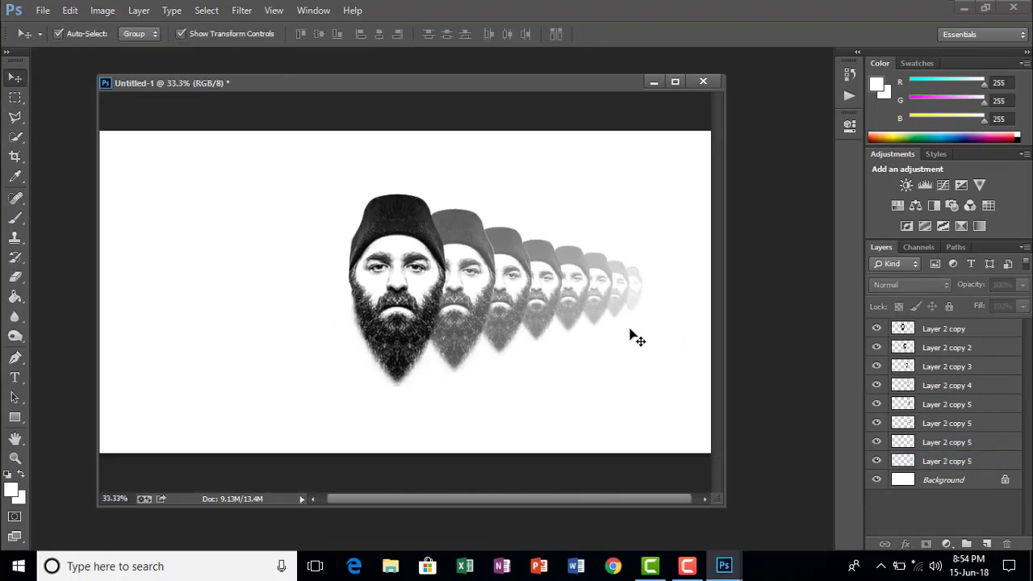
click(627, 299)
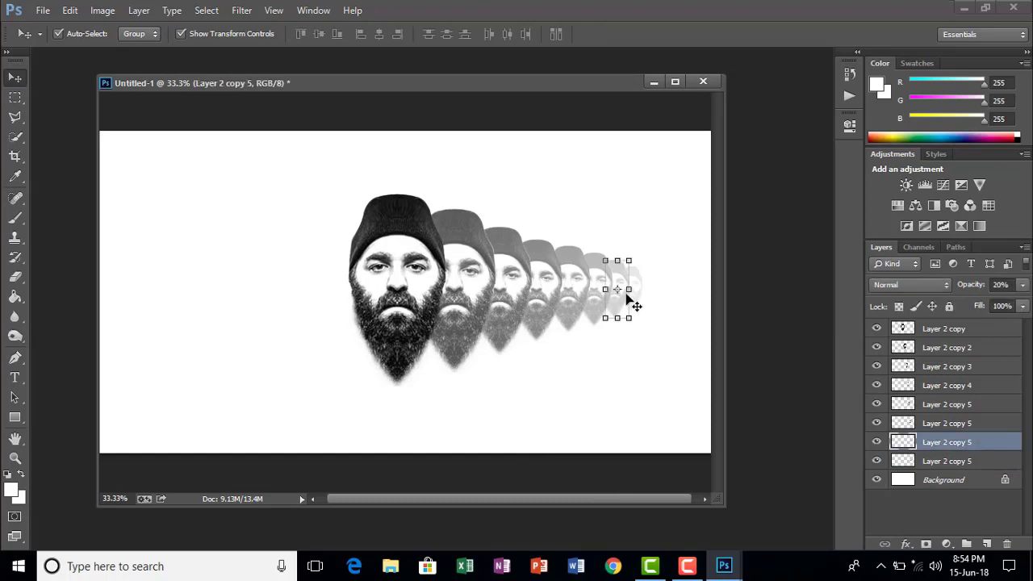
click(653, 367)
click(476, 252)
click(581, 366)
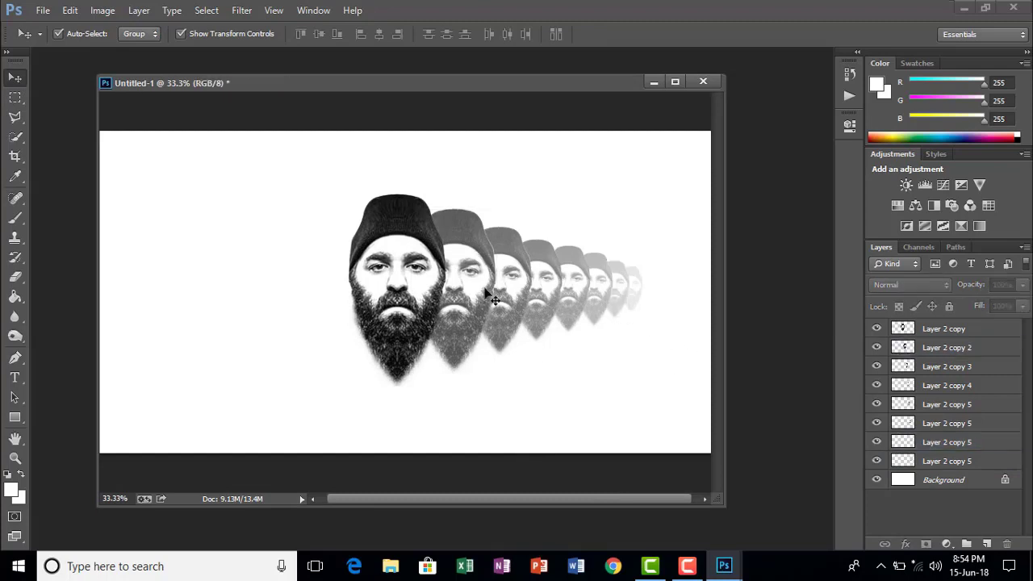
click(486, 287)
click(617, 409)
drag(540, 501, 547, 501)
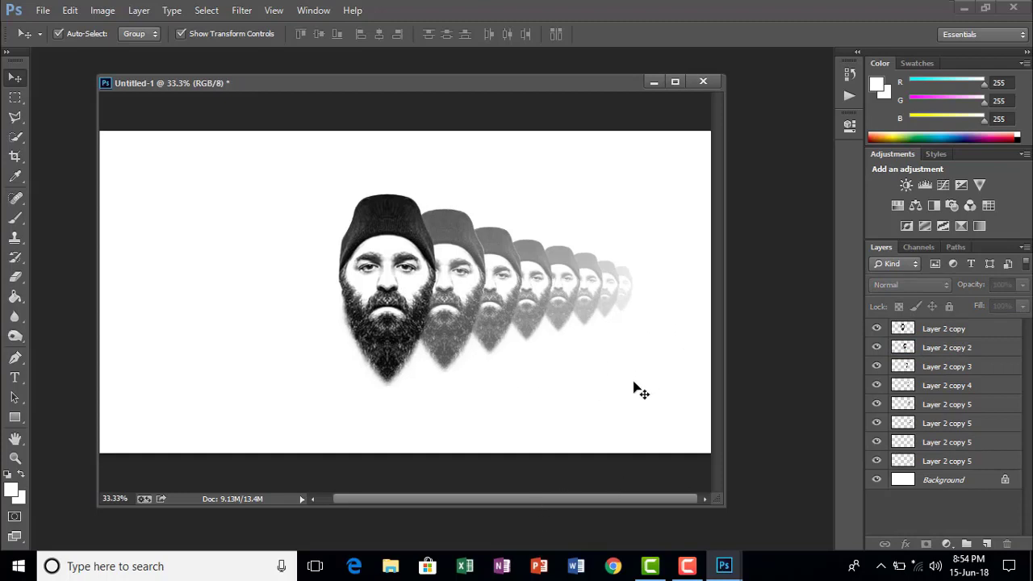
click(626, 294)
click(653, 350)
scroll(639, 319, down, 2)
scroll(639, 319, up, 2)
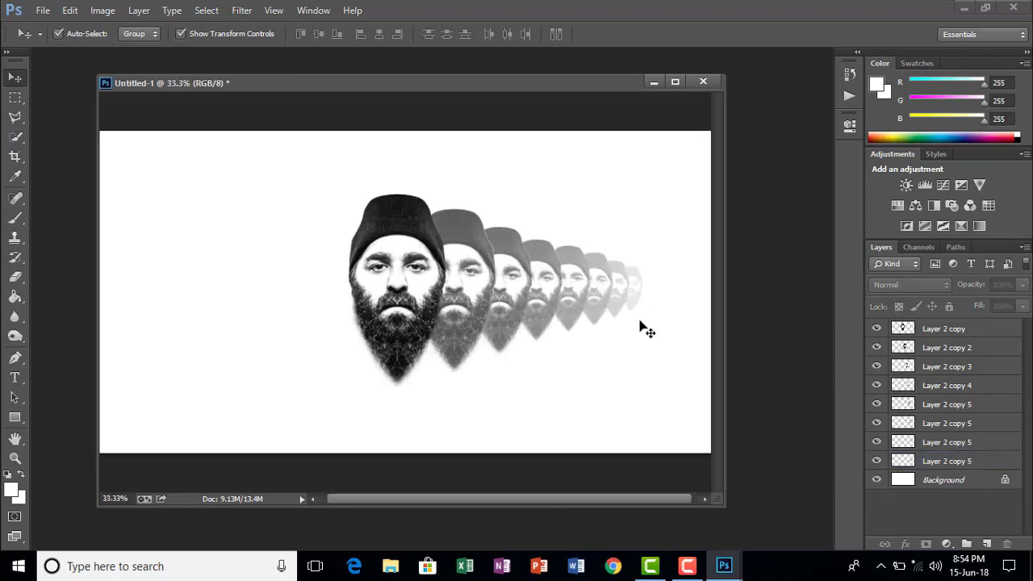
click(470, 290)
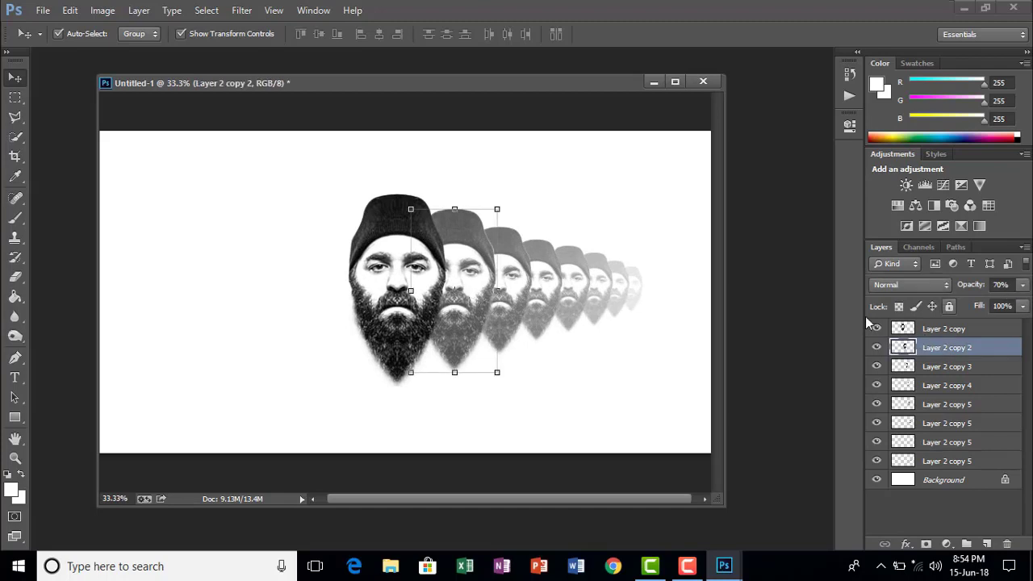
click(584, 392)
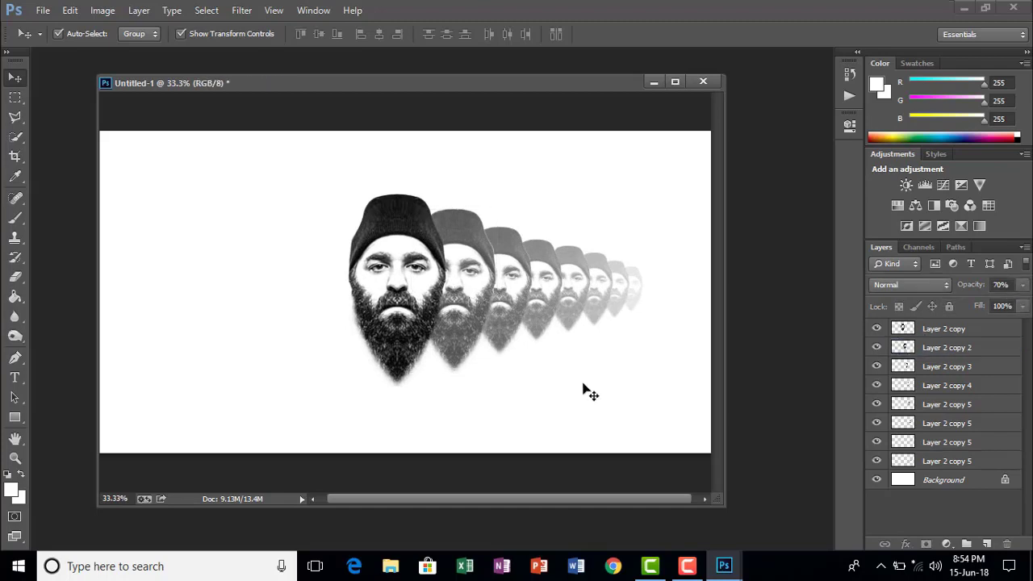
click(1012, 285)
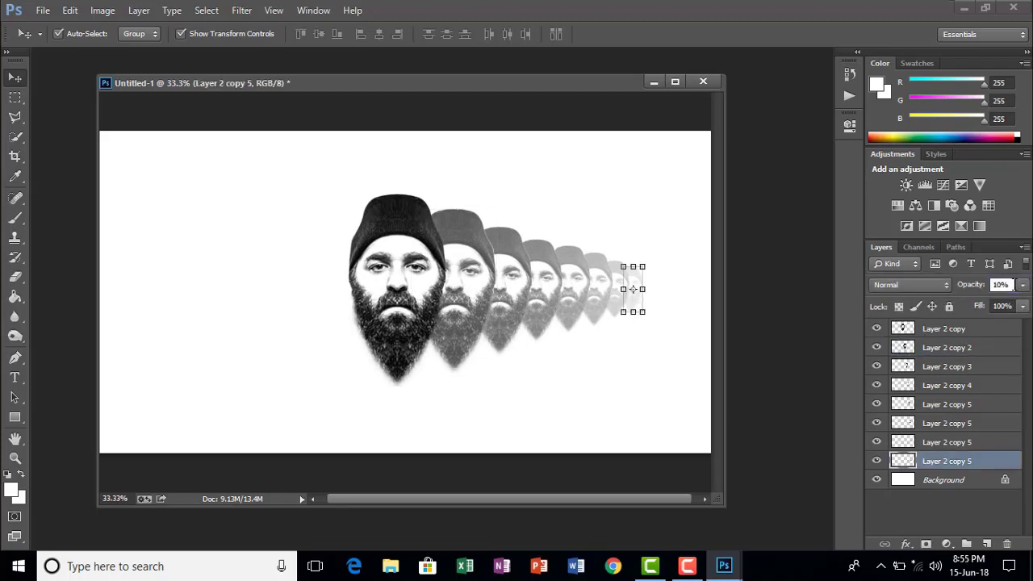
click(632, 363)
click(638, 287)
click(643, 356)
click(472, 305)
click(657, 340)
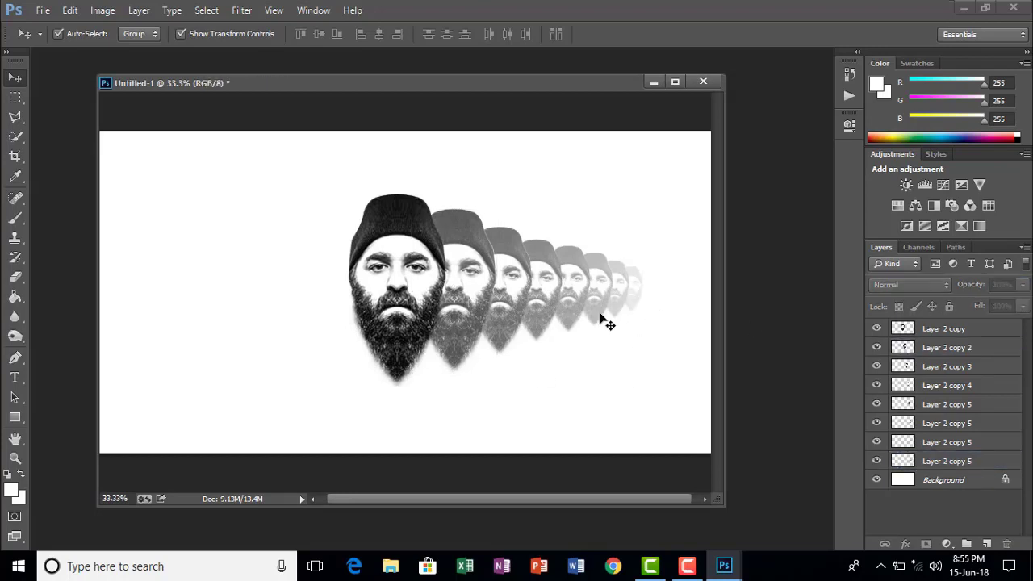
click(476, 293)
click(644, 295)
Step: Set the smallest head's layer opacity to 3% and the seventh head's to 5%
click(634, 292)
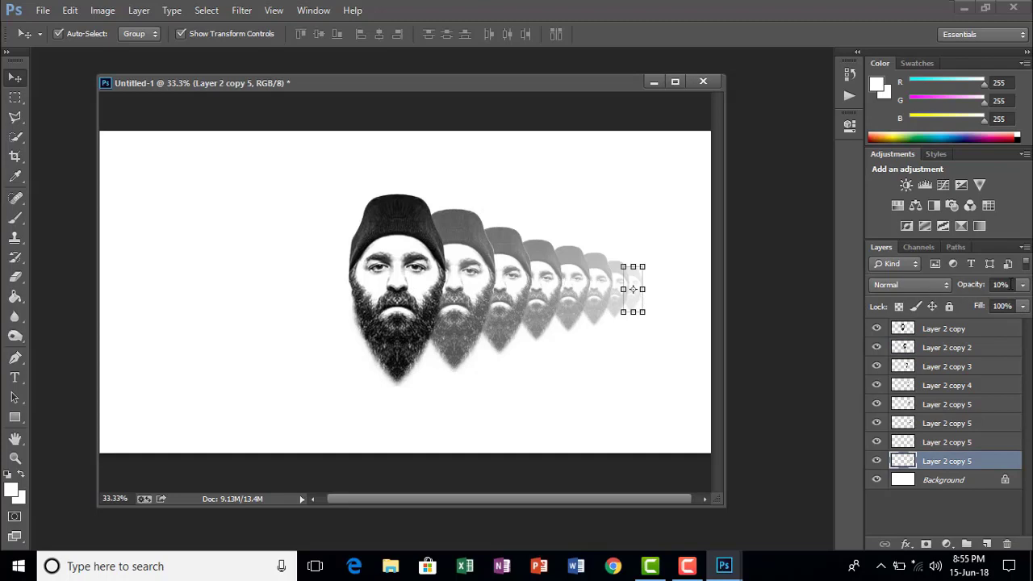
click(1011, 284)
text(3)
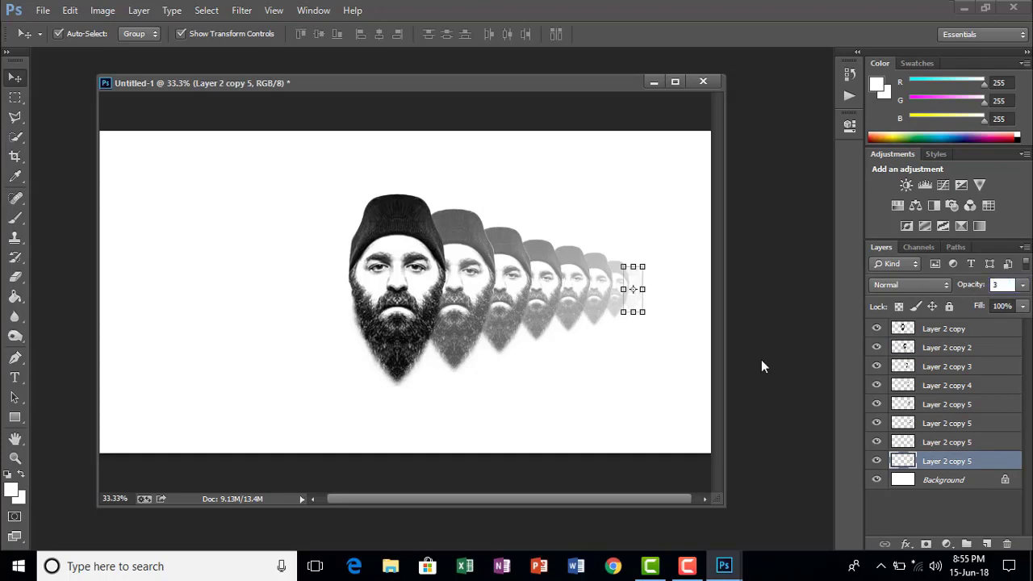
click(622, 299)
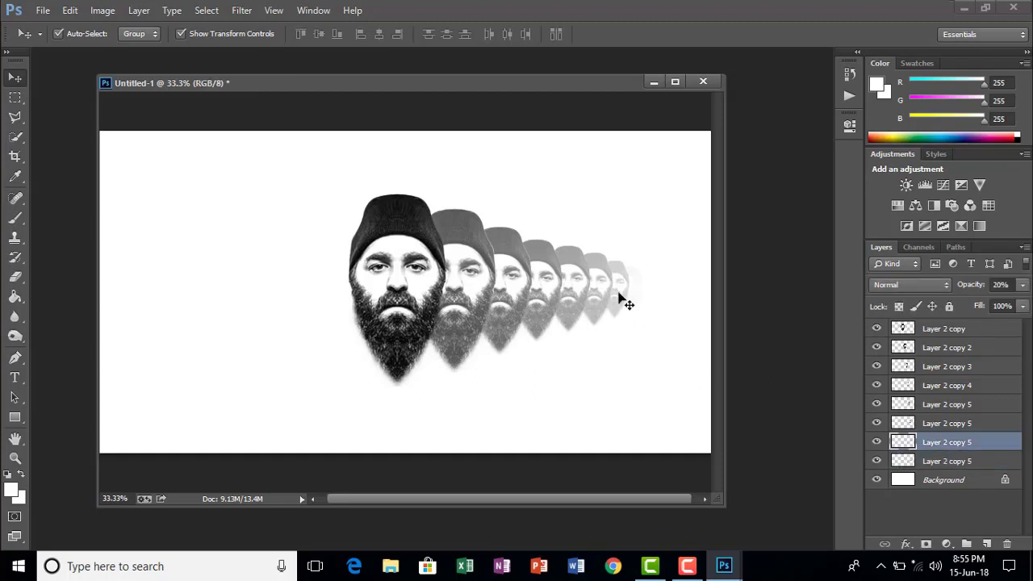
click(1011, 282)
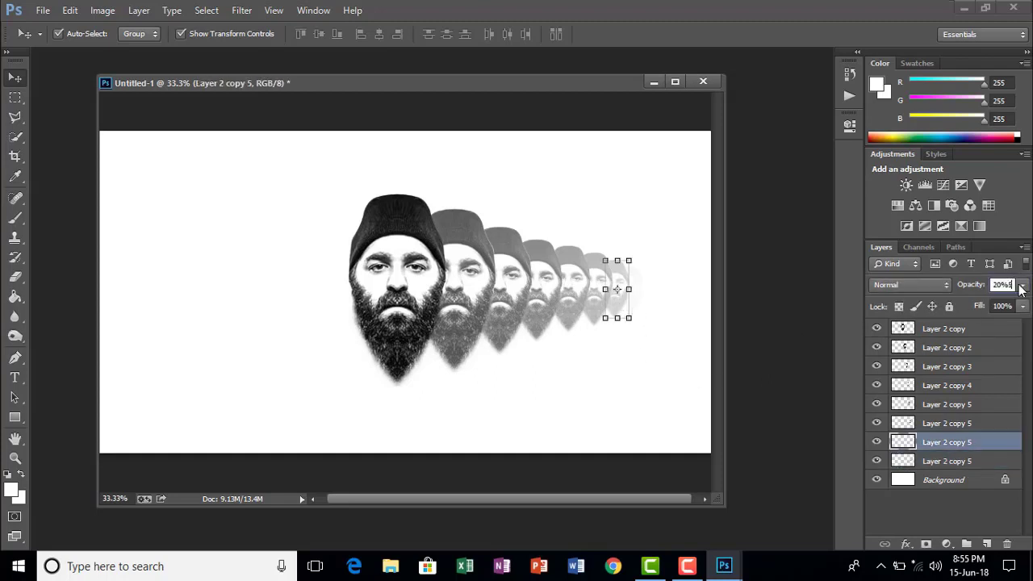
key(BackSpace)
key(Return)
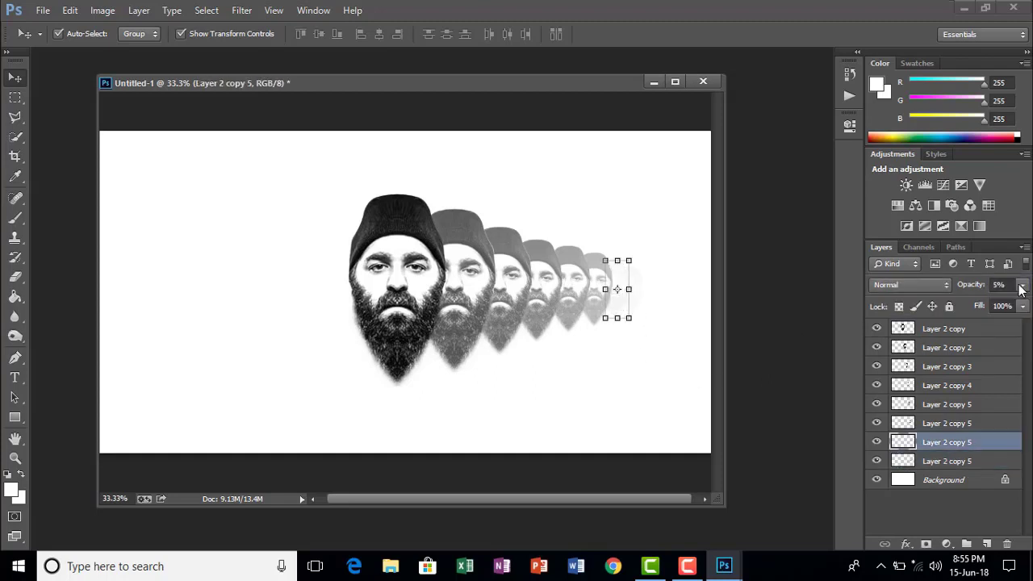
Step: Set the sixth head's layer opacity to 10% and the fifth head's to 20%
click(610, 300)
drag(1012, 285, 974, 290)
text(10)
key(Return)
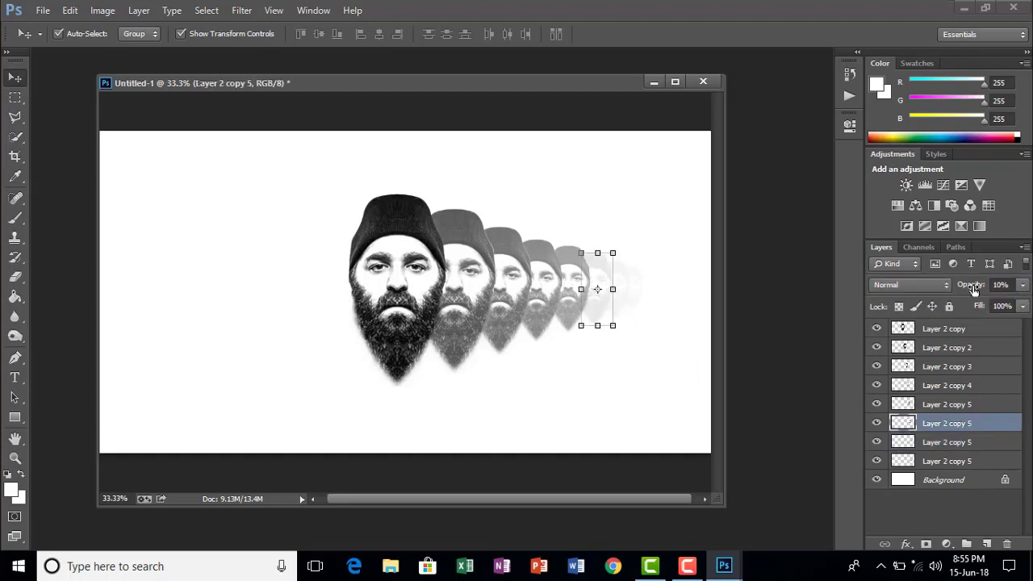
click(598, 399)
click(574, 308)
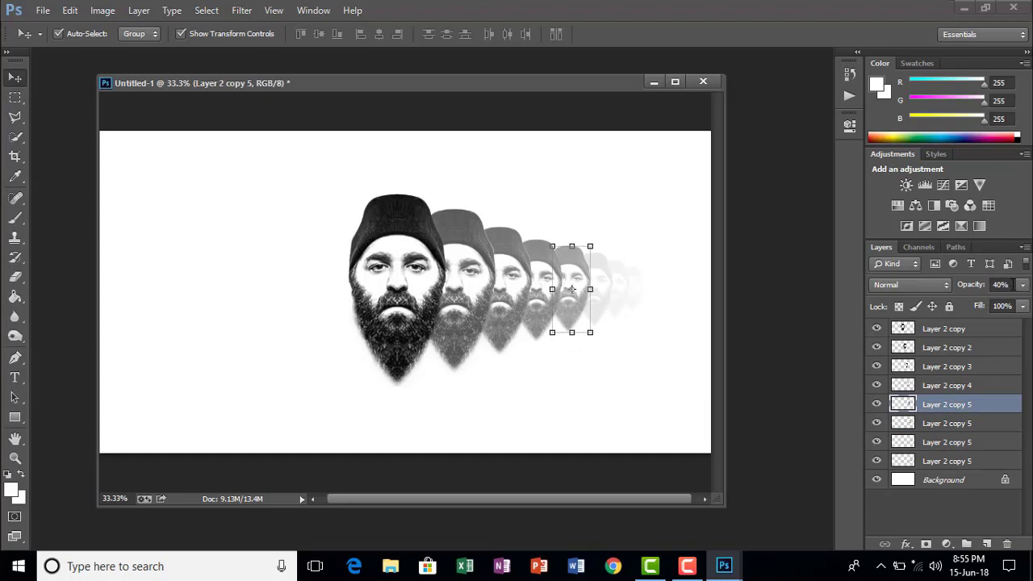
click(1013, 284)
text(20)
key(Return)
click(557, 360)
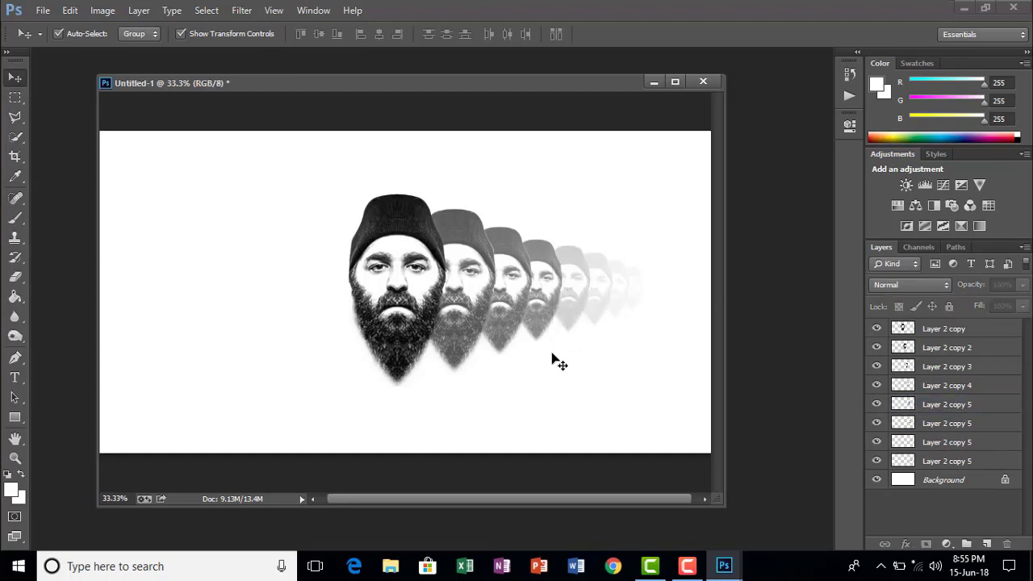
Step: Set the fourth head's layer opacity to 25% and the third head's to 30%
click(902, 386)
double_click(1011, 283)
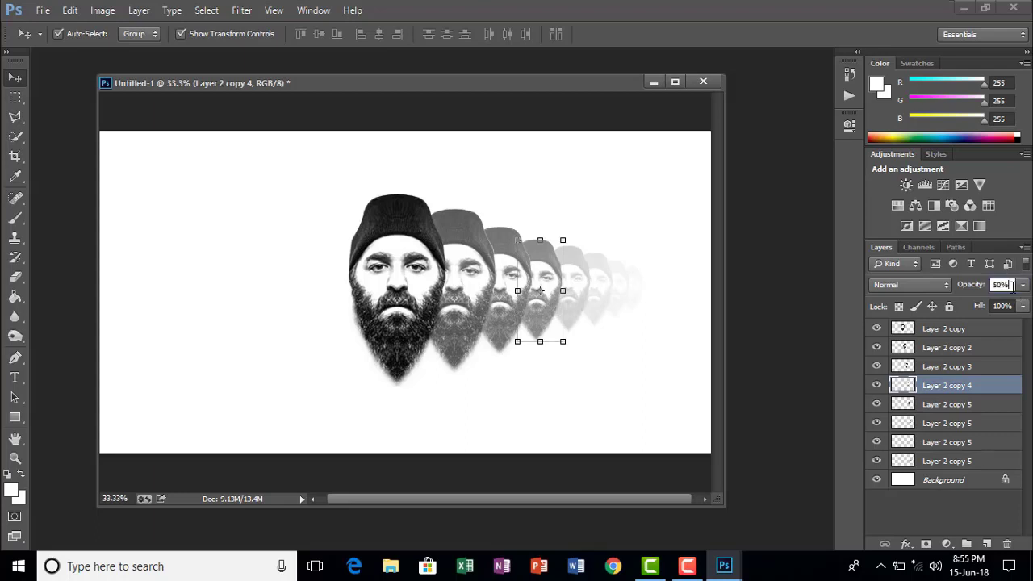
text(25)
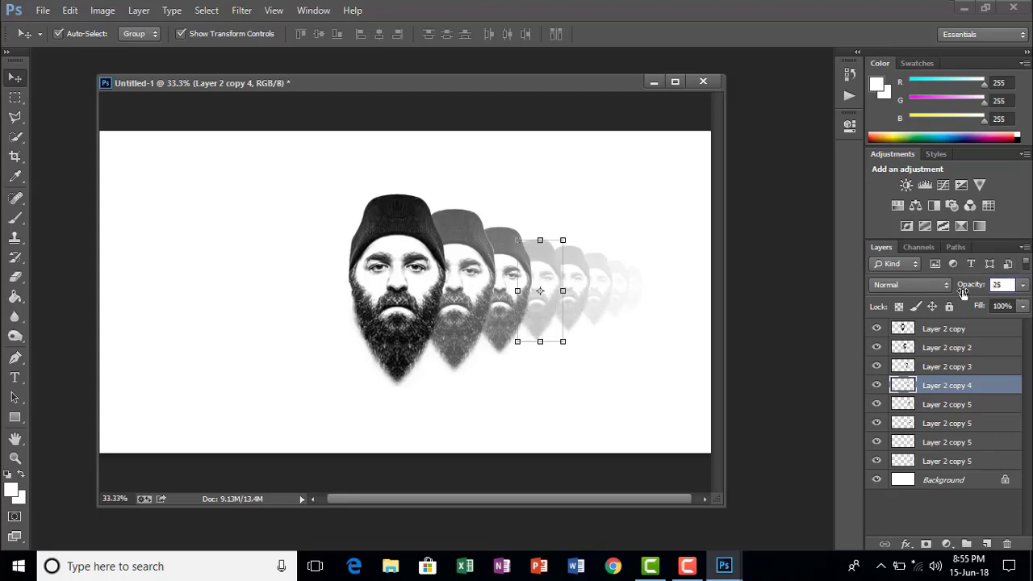
click(571, 396)
click(525, 329)
double_click(1004, 285)
drag(1002, 287, 957, 290)
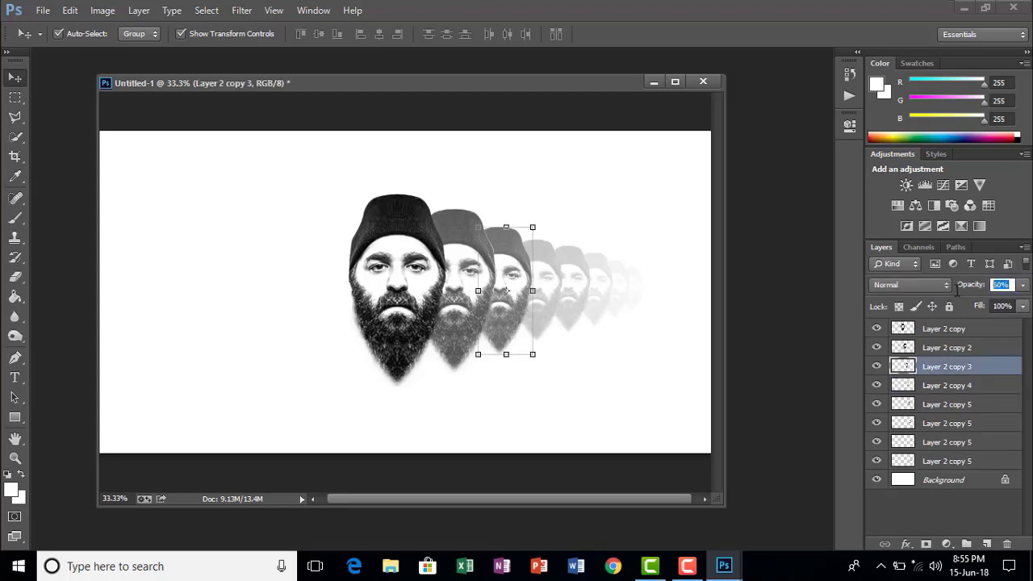
text(30)
click(513, 409)
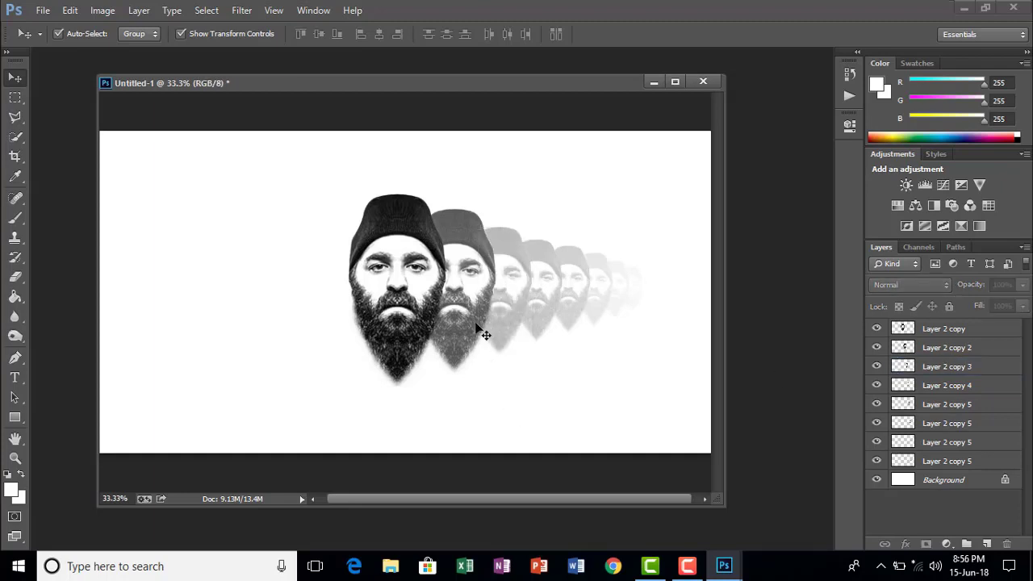
Step: Set the second head's layer opacity to 40% and deselect the layer
click(478, 325)
drag(1008, 287, 963, 292)
text(40)
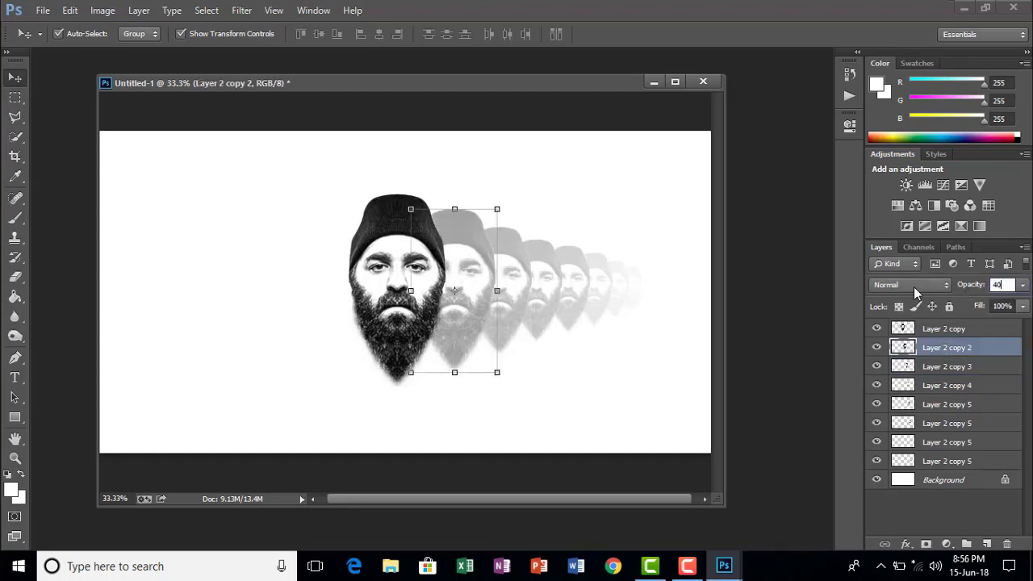
click(682, 425)
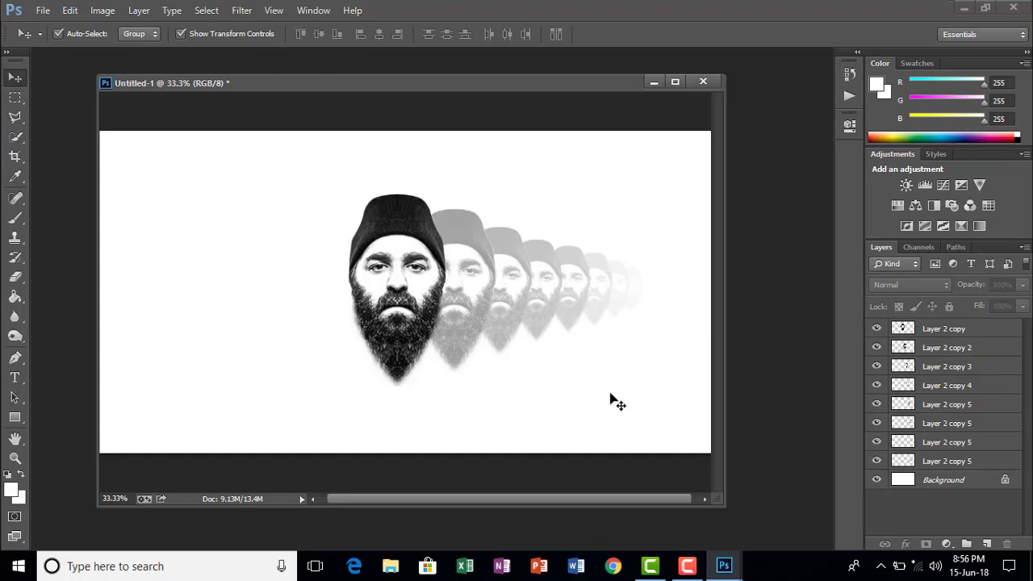
click(955, 347)
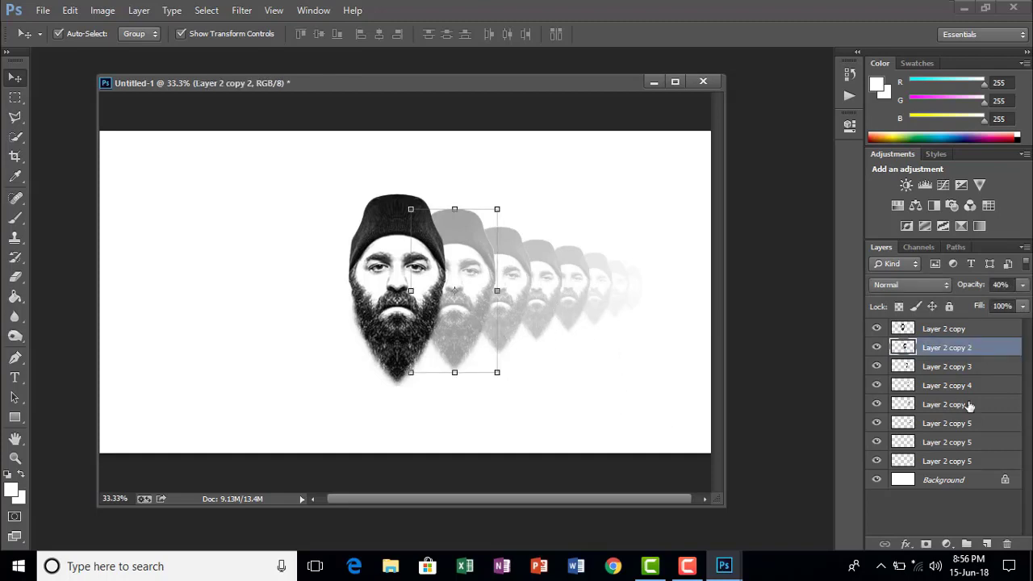
shift+click(957, 461)
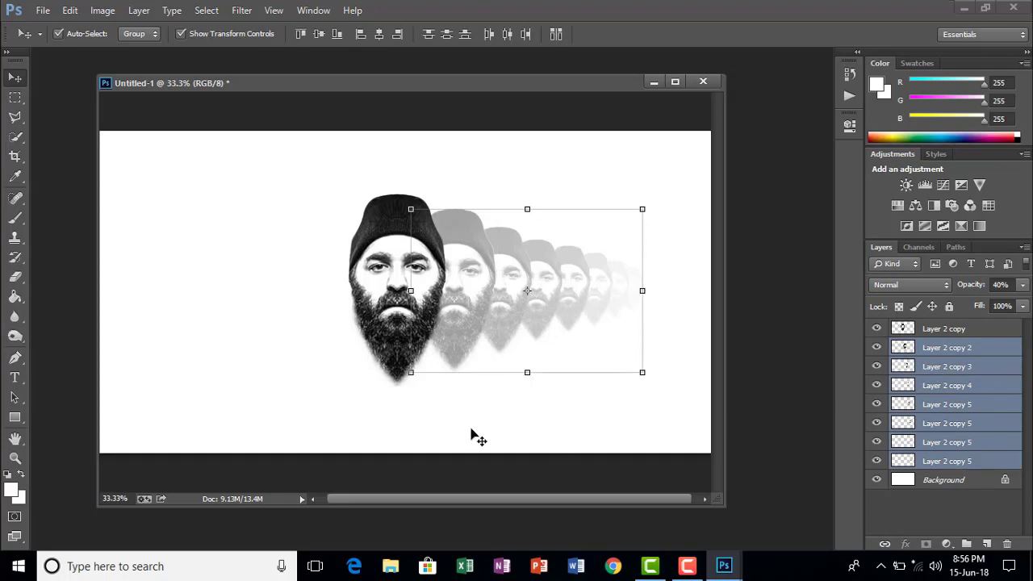
drag(406, 207, 477, 363)
drag(655, 450, 565, 392)
drag(473, 364, 571, 381)
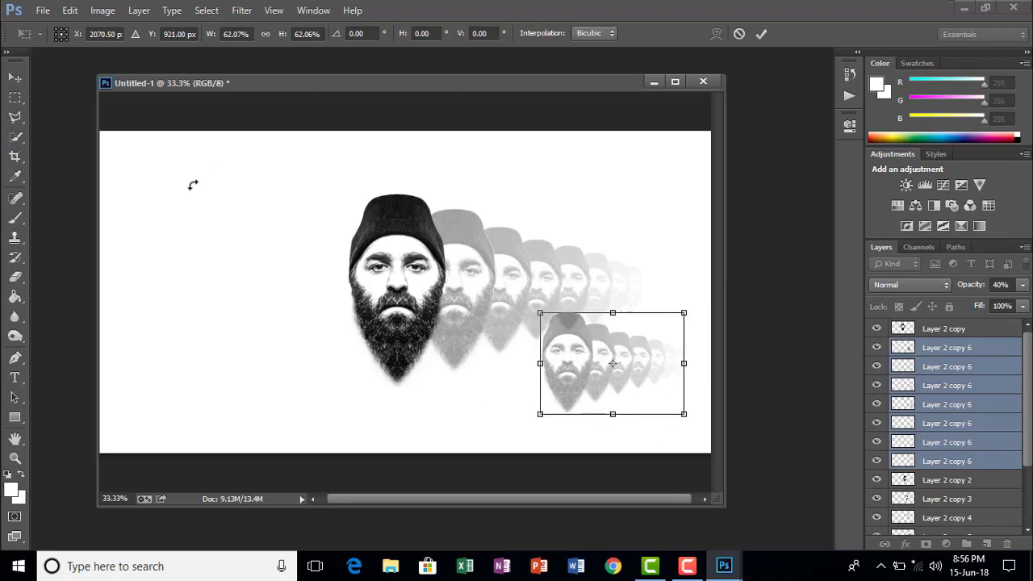
click(14, 77)
click(445, 224)
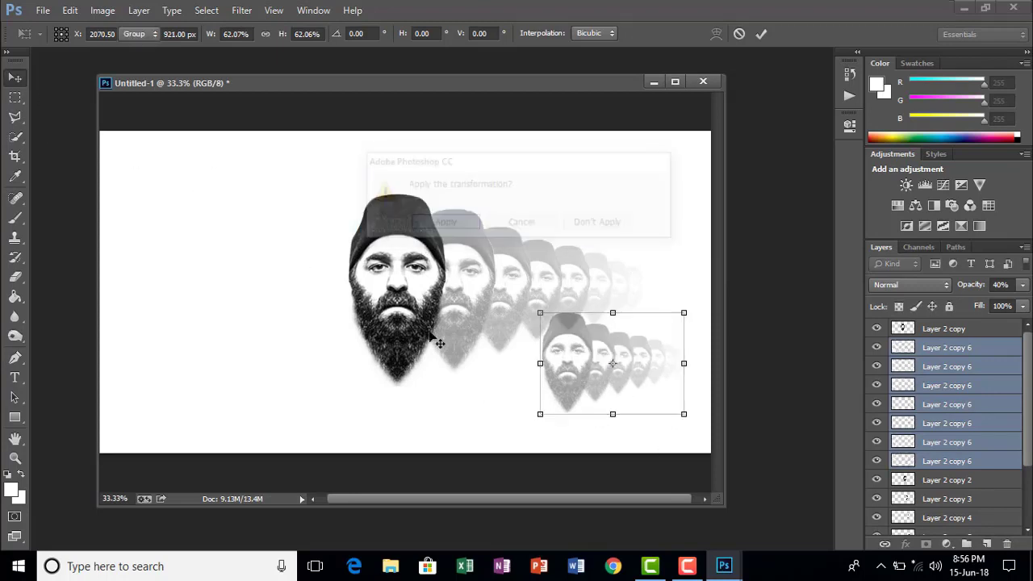
key(Delete)
click(260, 342)
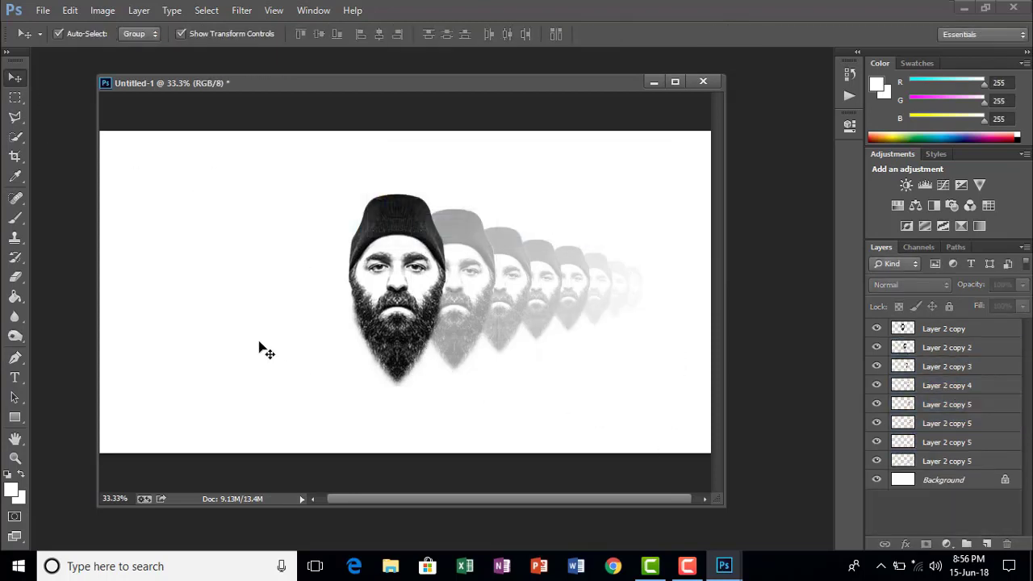
Step: Select all eight heads together and place a duplicate of the row up and to the left of the original
key(ctrl+minus)
key(ctrl+minus)
key(ctrl+plus)
key(ctrl+plus)
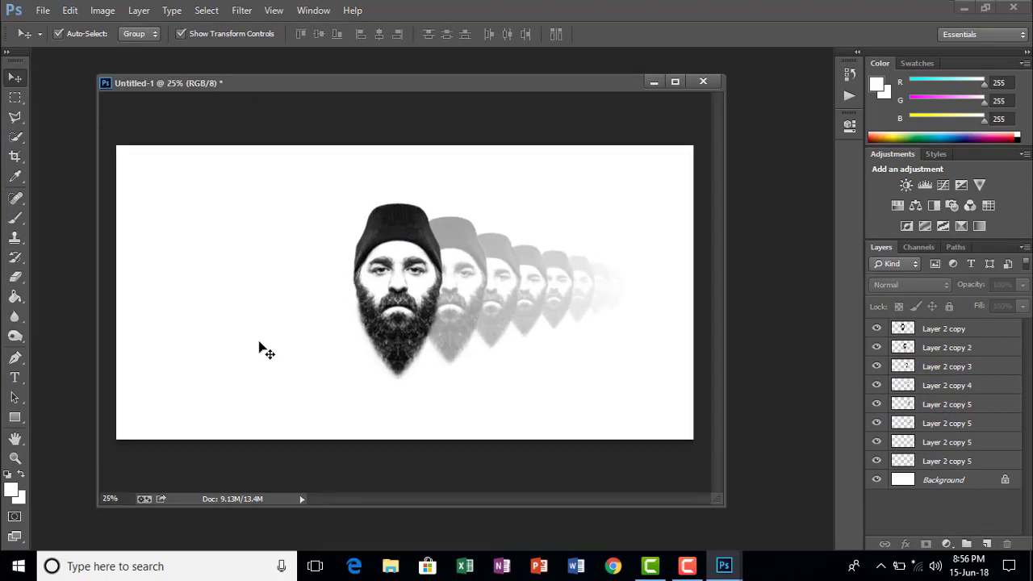
click(282, 333)
click(538, 347)
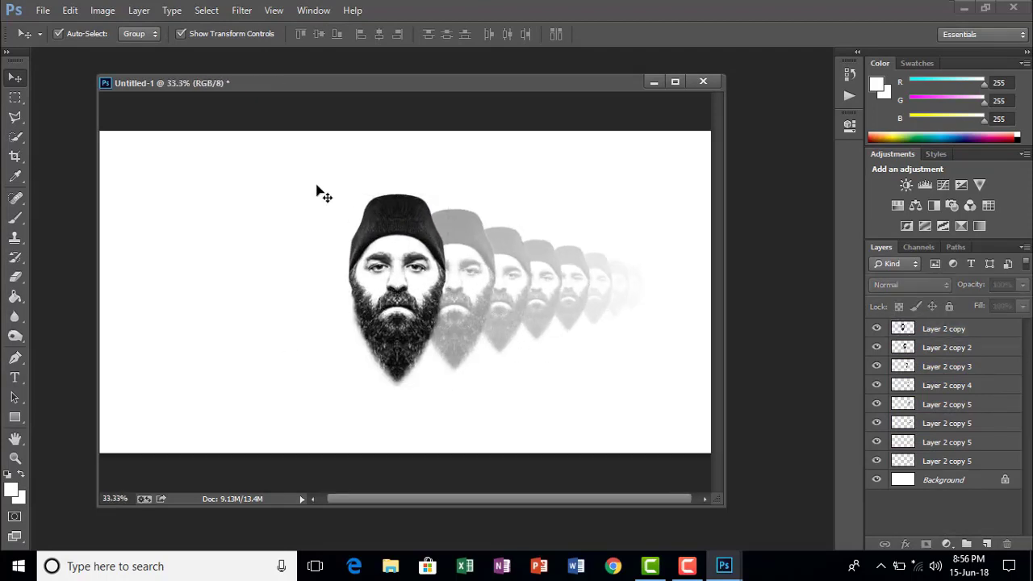
drag(287, 159, 685, 404)
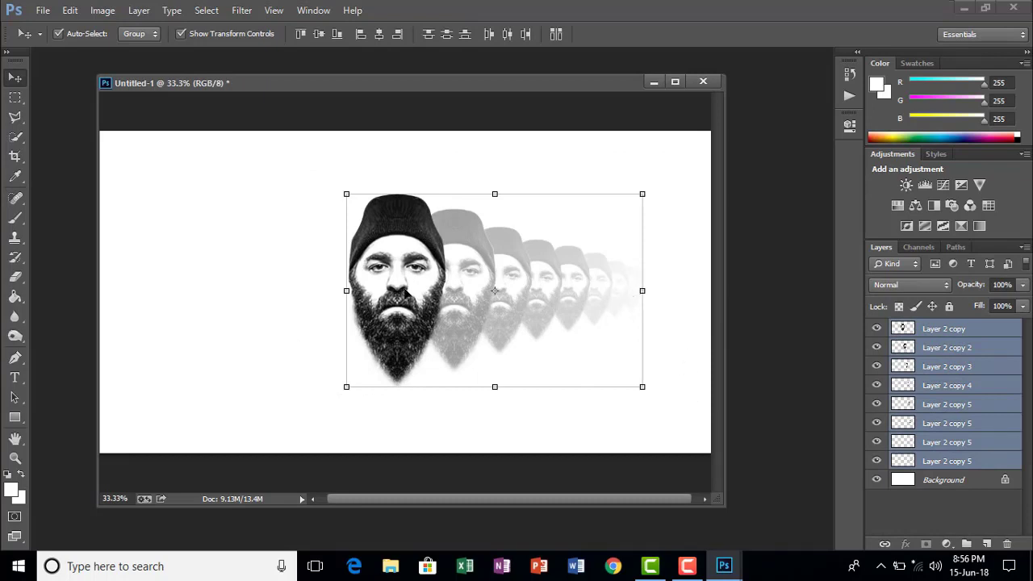
drag(405, 292, 279, 251)
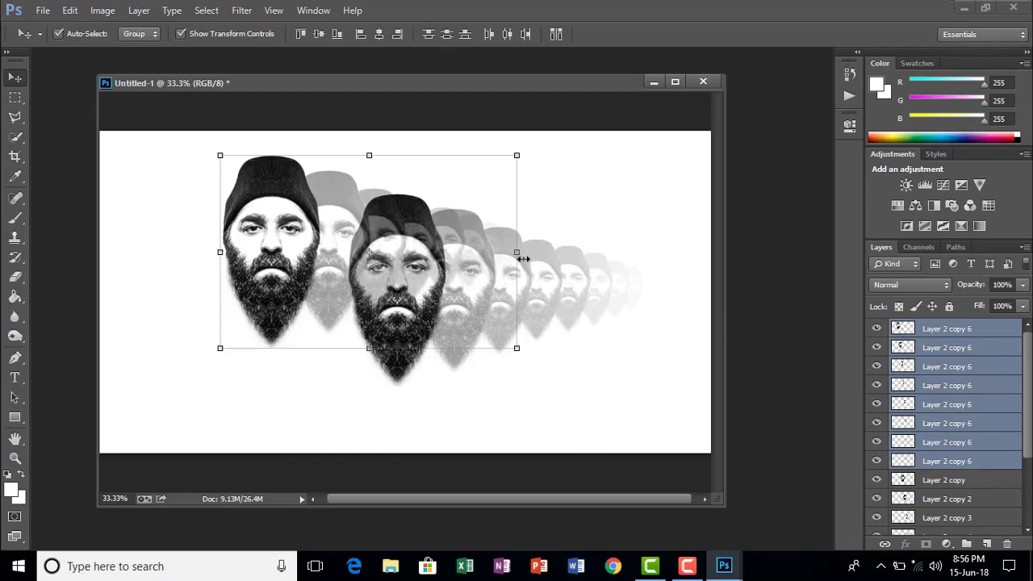
Step: Flip the duplicated row of heads horizontally, align its largest head with the original central head, and apply the transformation
click(523, 258)
right_click(523, 258)
click(586, 481)
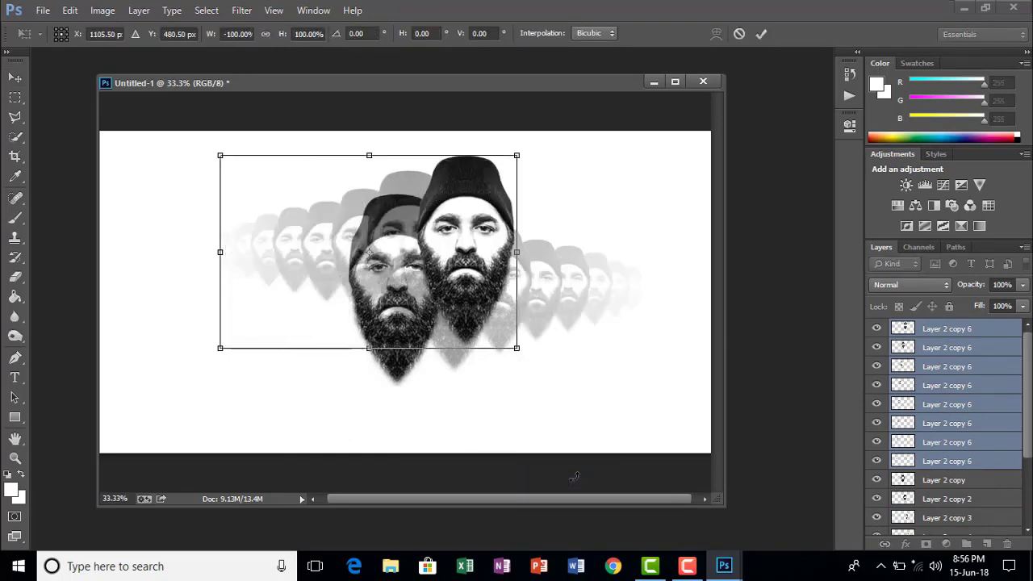
drag(483, 246, 401, 299)
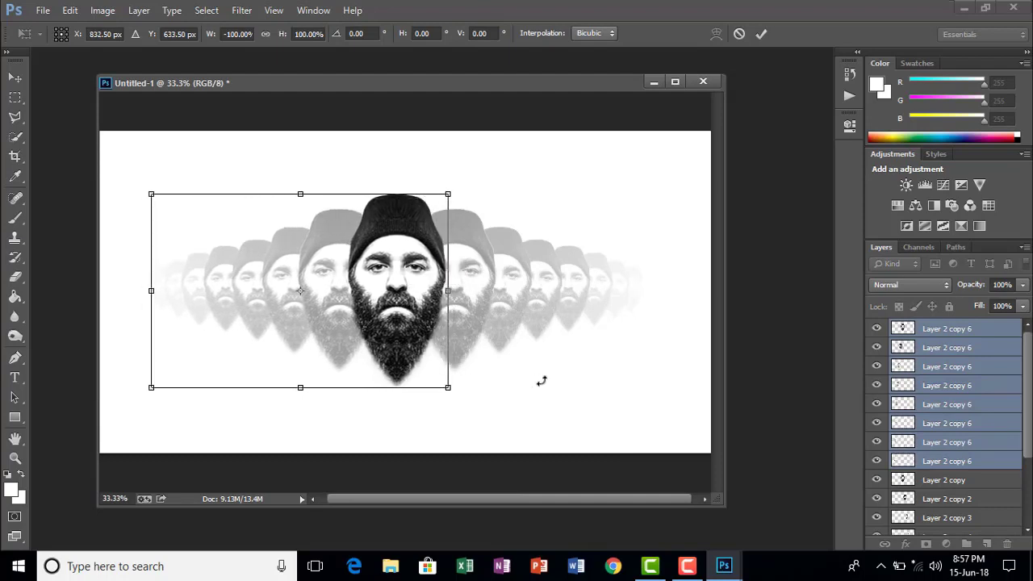
click(14, 77)
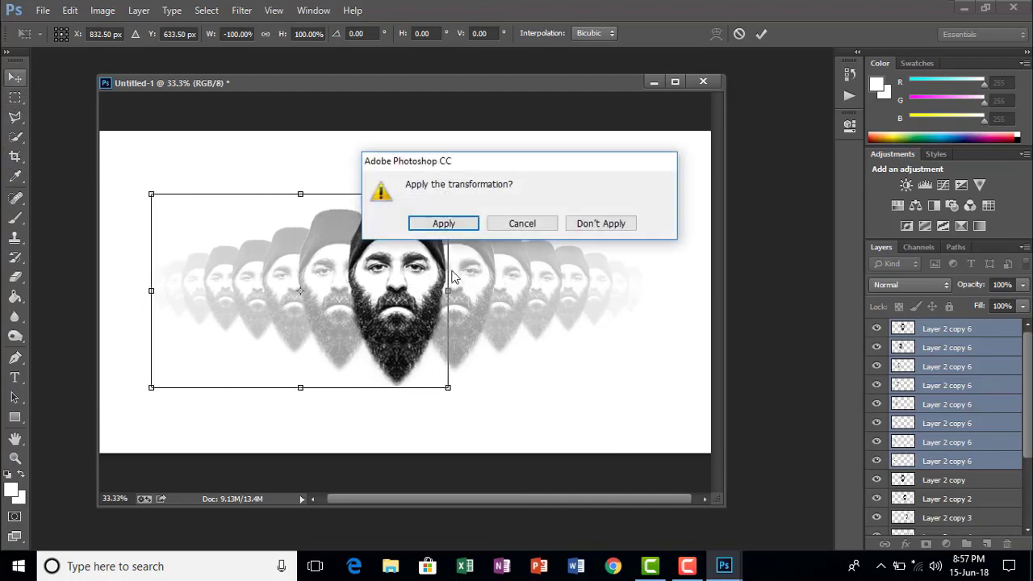
click(456, 228)
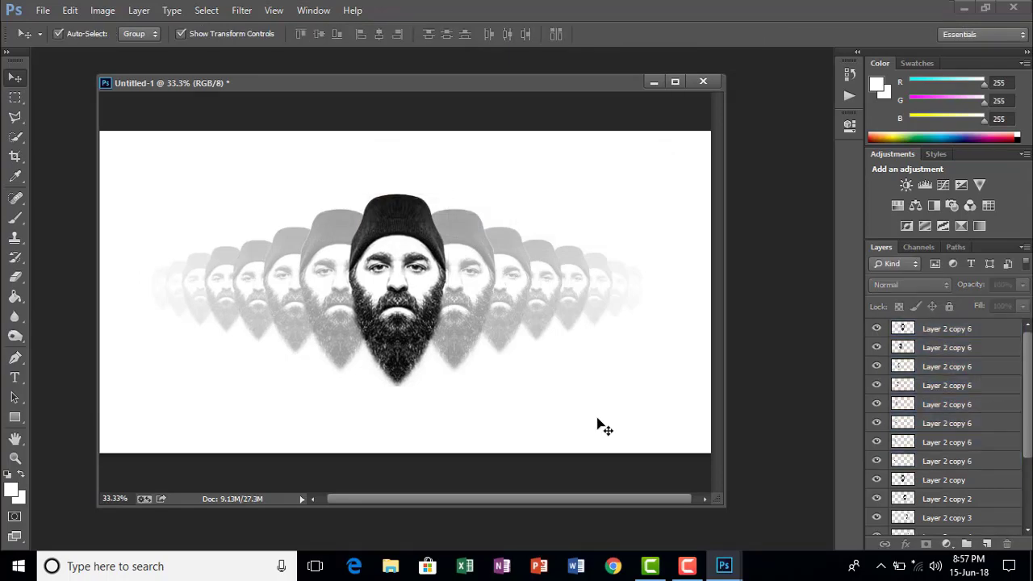
Step: Examine the mirrored composition at several zoom levels, both as a whole and close up
key(ctrl+minus)
key(ctrl+minus)
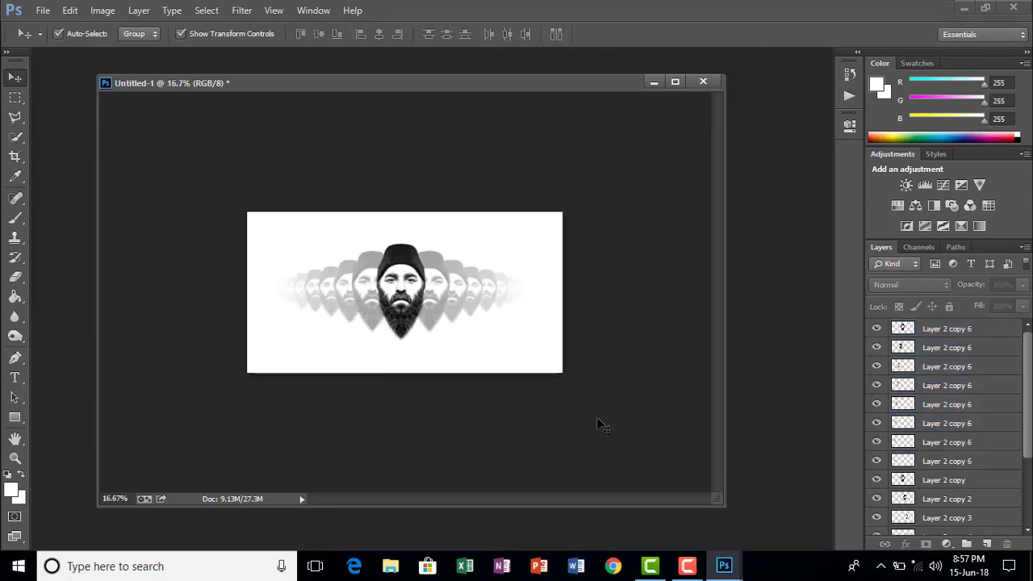
key(ctrl+plus)
key(ctrl+plus)
key(ctrl+plus)
key(ctrl+plus)
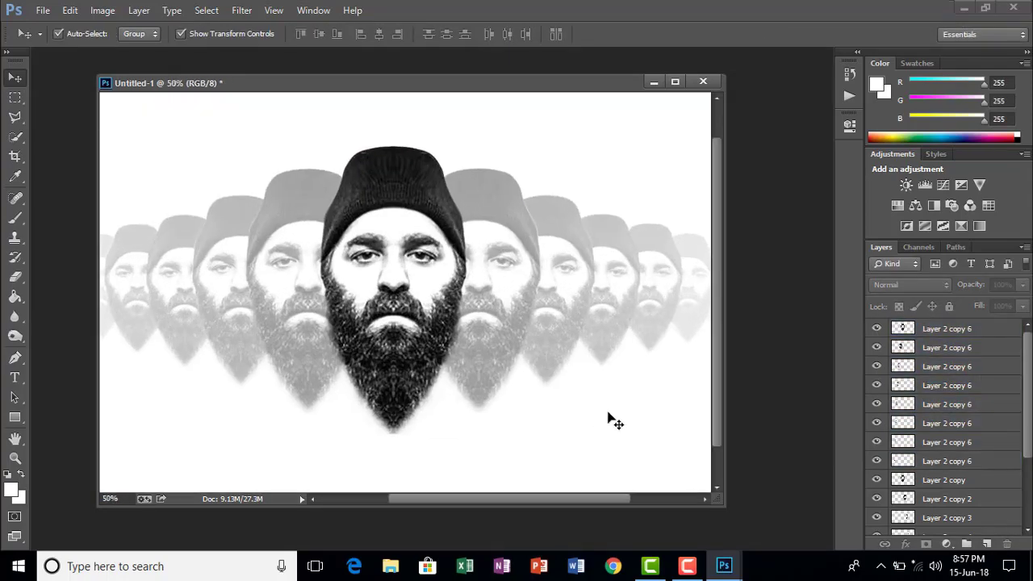
key(ctrl+minus)
key(ctrl+minus)
key(ctrl+minus)
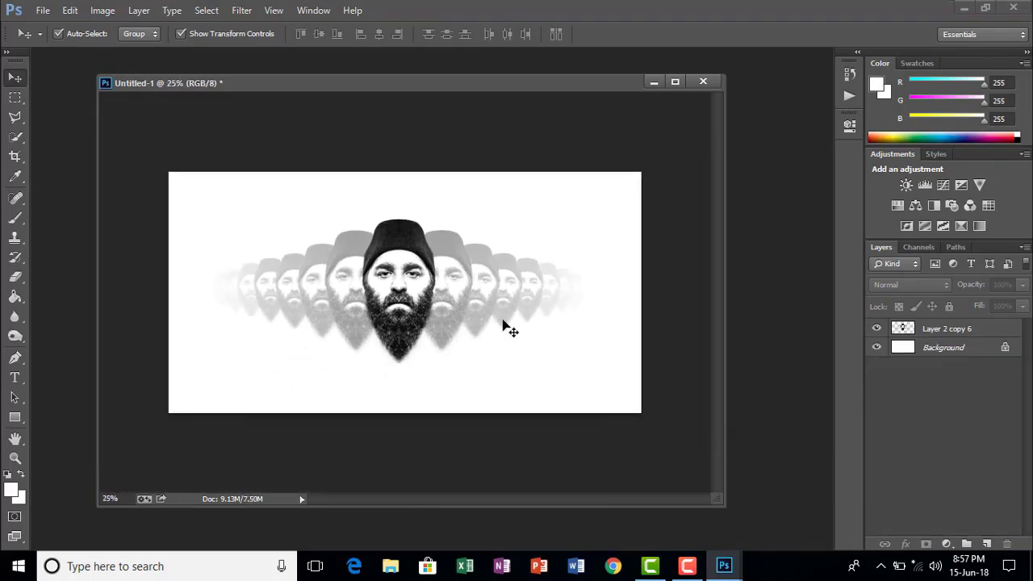
Step: Add a new empty layer directly above the Background layer
click(501, 321)
click(468, 400)
click(960, 351)
click(986, 544)
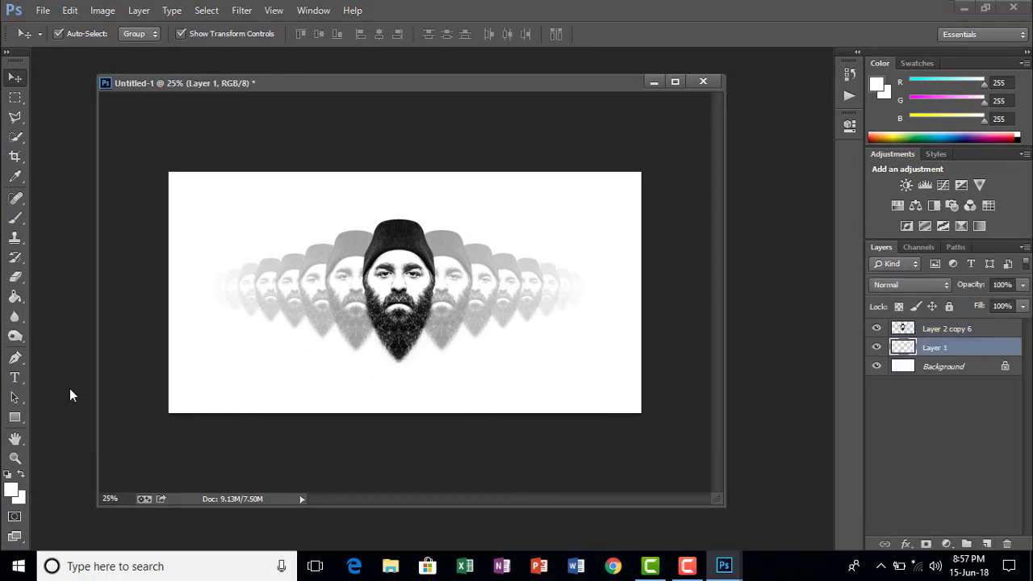
Step: Set the foreground color to black (000000) and fill the new layer behind the heads with it
click(16, 299)
click(11, 490)
drag(397, 253, 576, 362)
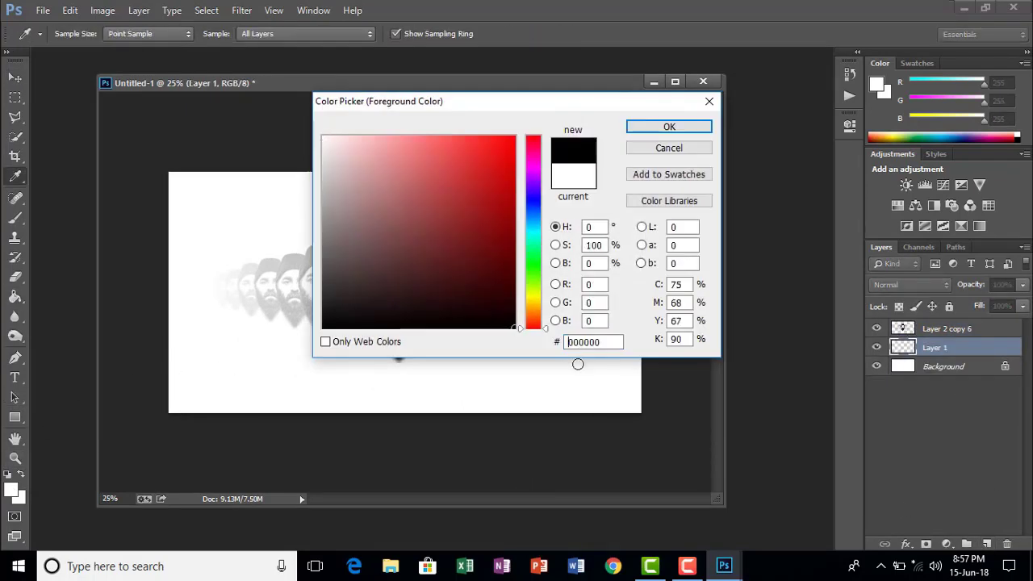
click(654, 130)
click(486, 396)
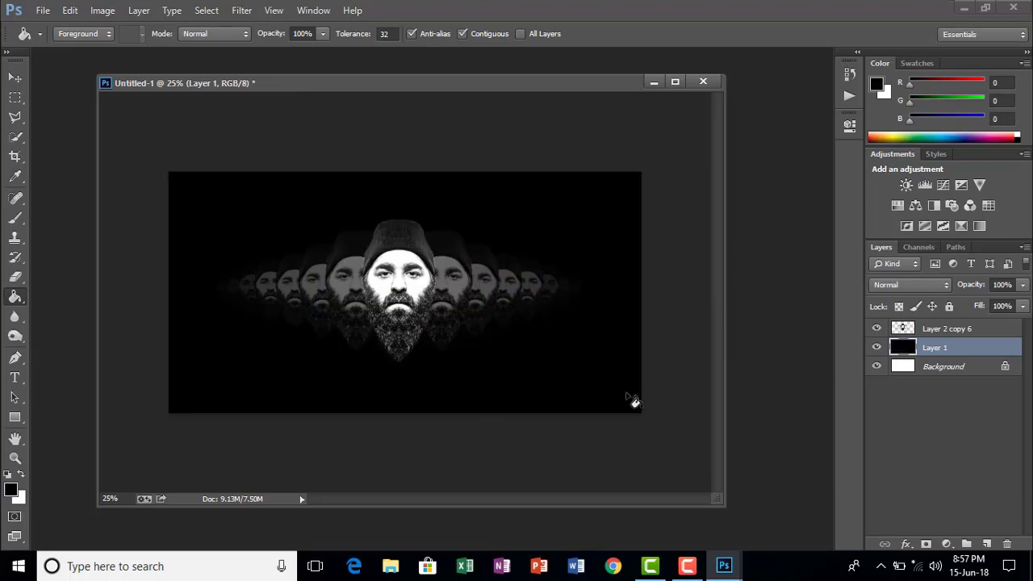
click(14, 78)
click(518, 469)
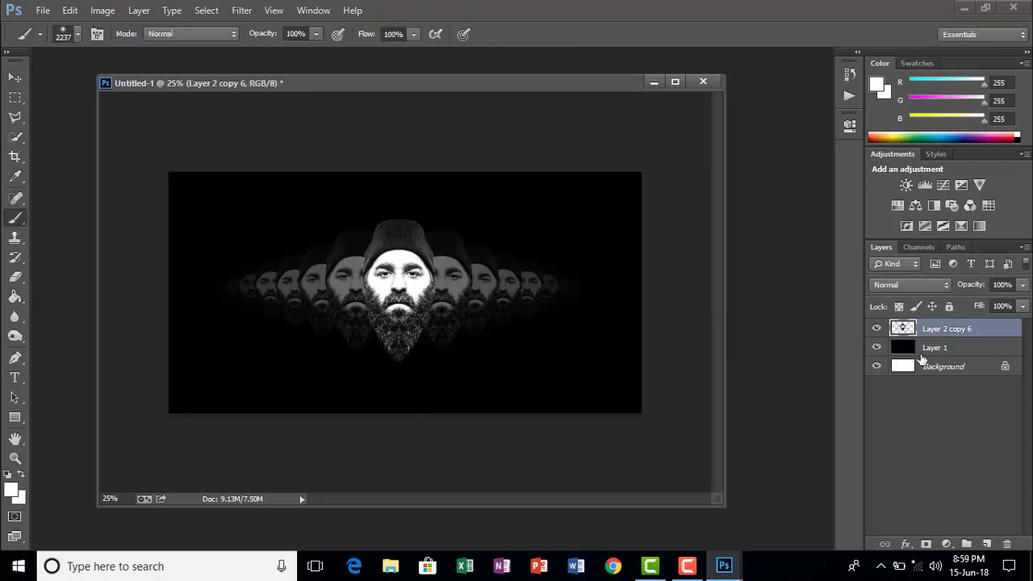
Step: Add a layer above the black one and paint a single soft white glow with the 2237 px brush behind the central head
click(928, 349)
click(986, 543)
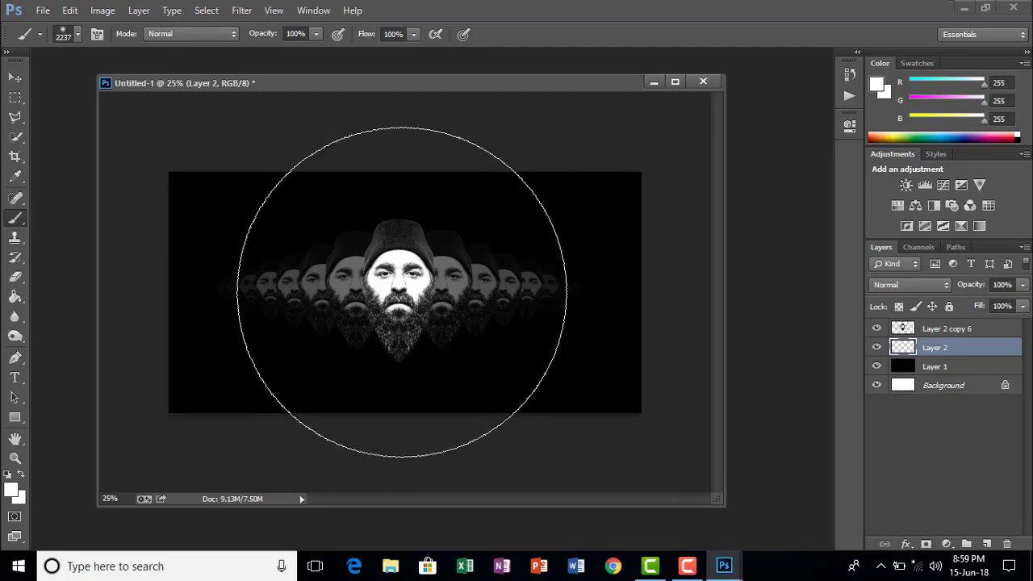
click(401, 291)
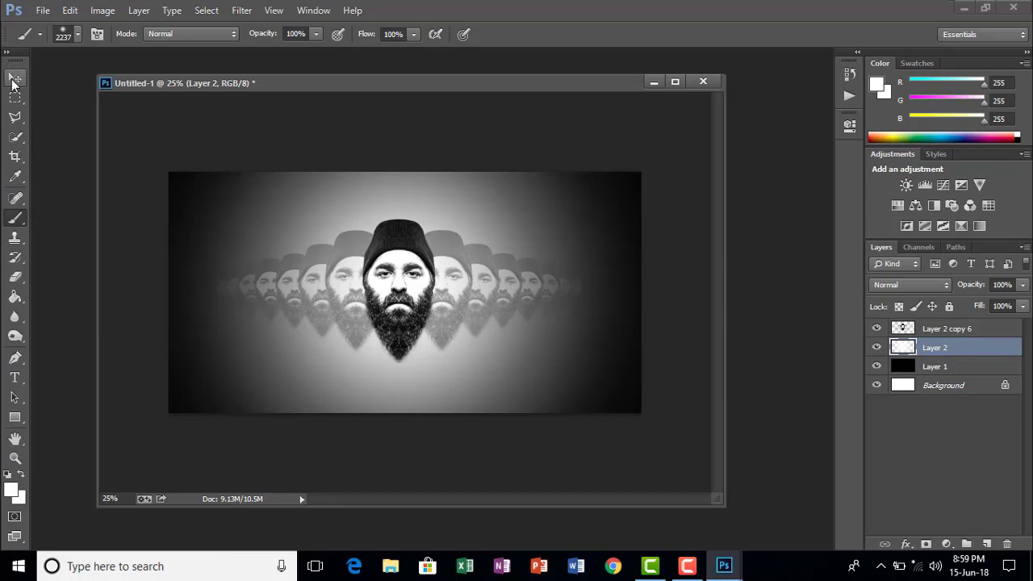
click(15, 77)
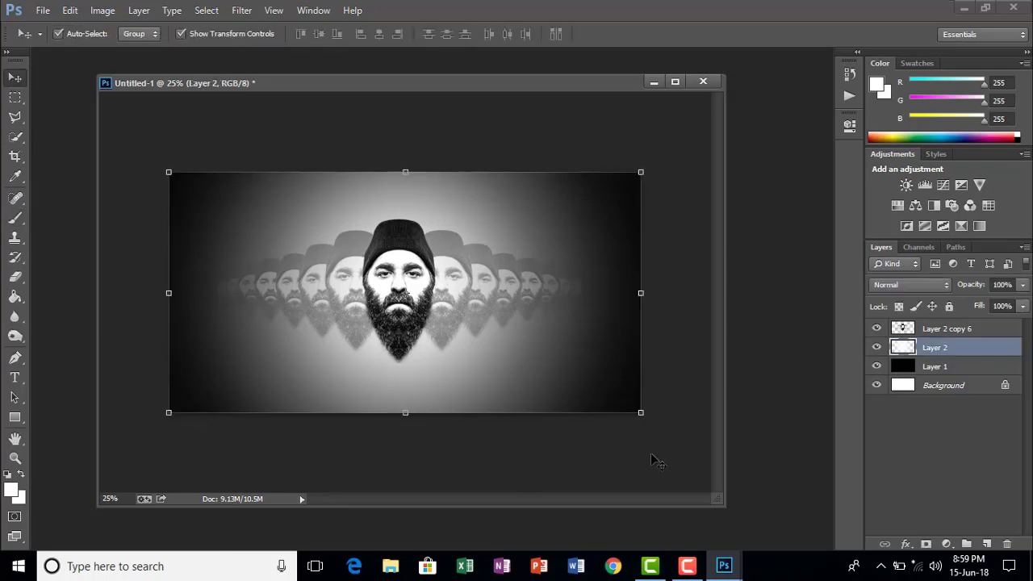
click(492, 414)
click(474, 386)
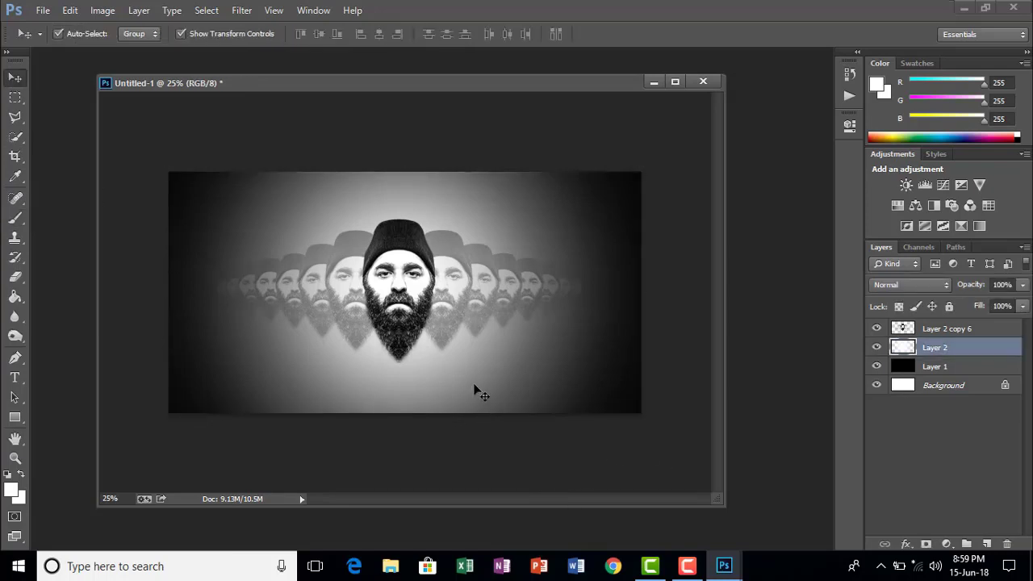
Step: Set the white glow layer's opacity to 87%
click(1022, 286)
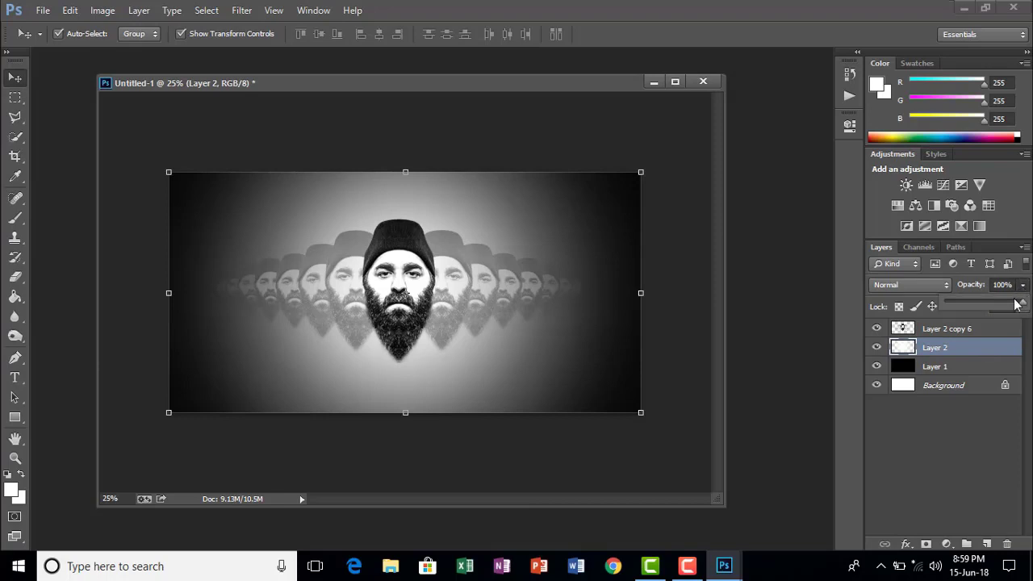
drag(1016, 305, 991, 311)
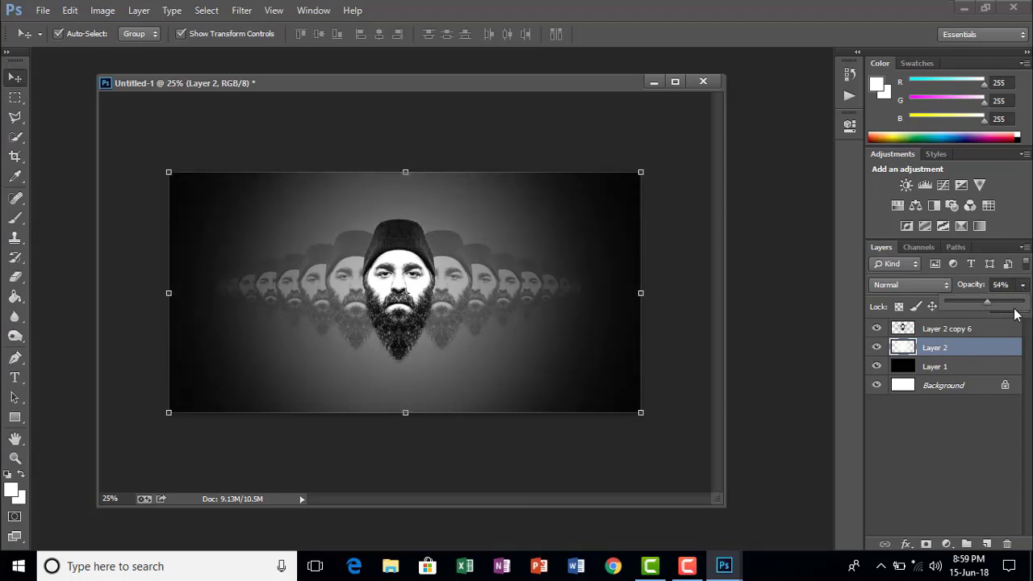
drag(992, 303, 1013, 305)
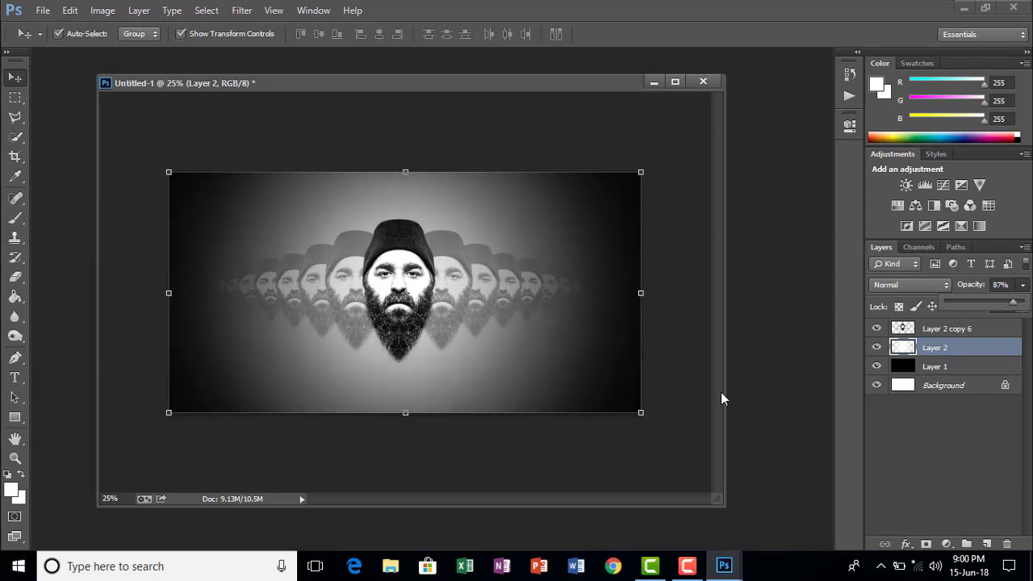
click(512, 476)
Step: Add the text MONARCH CREATION in white Myriad Pro below the heads and scale it up to about 835%
key(t)
click(301, 377)
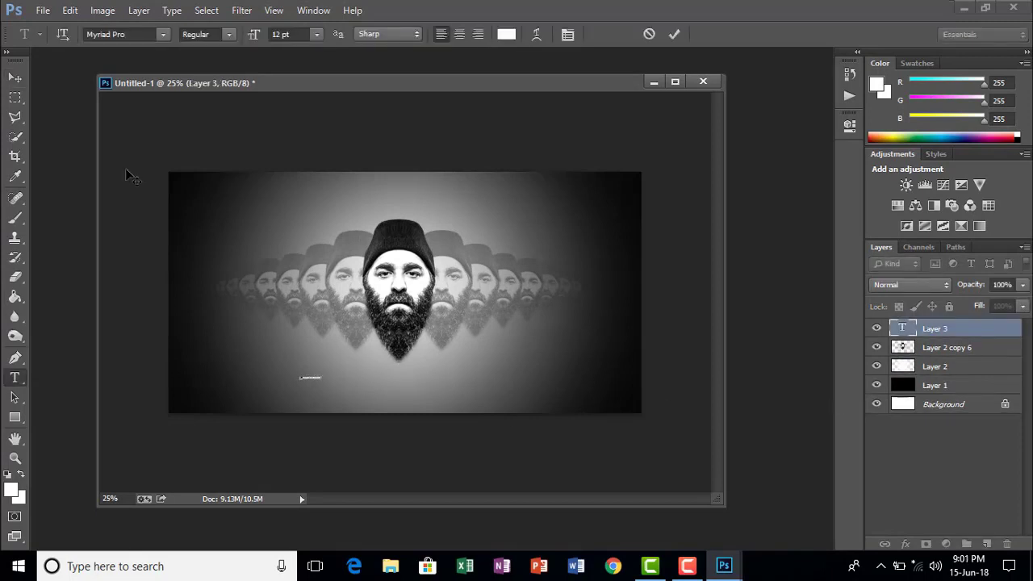
click(15, 77)
key(ctrl+t)
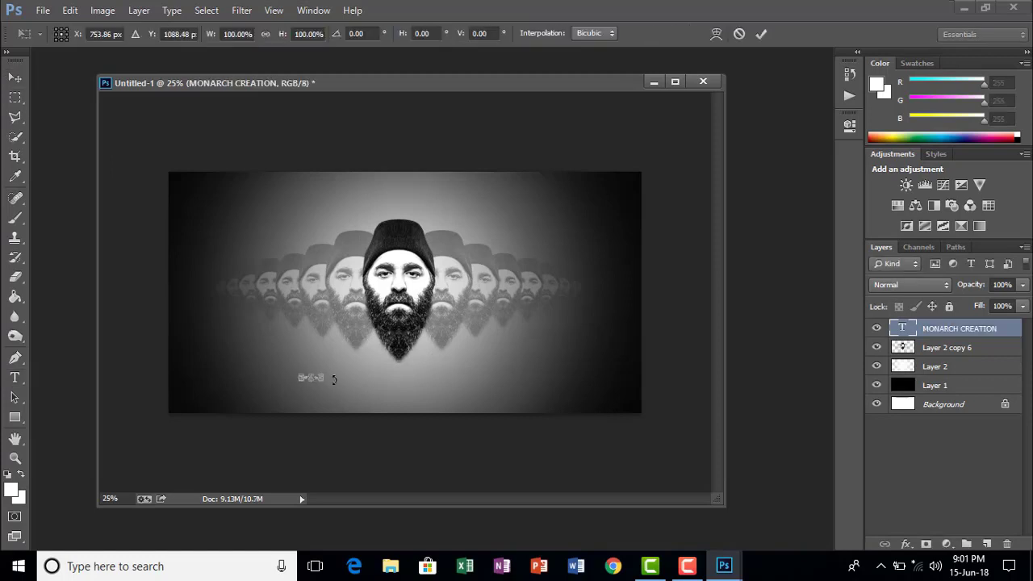
drag(321, 374, 442, 369)
click(21, 80)
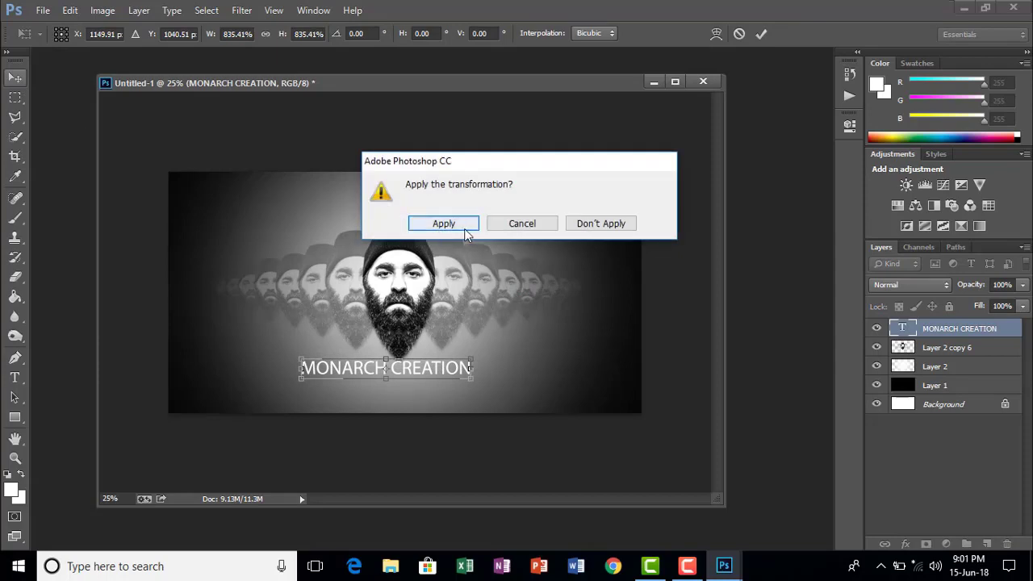
key(Return)
Step: Set the word MONARCH to the Bold font style
click(20, 377)
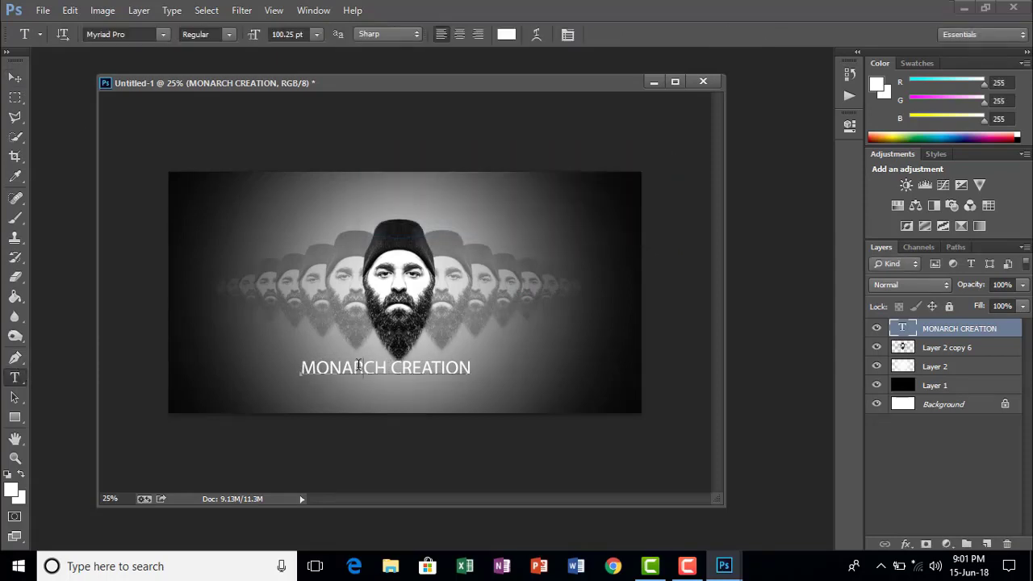
drag(388, 368, 212, 359)
click(229, 33)
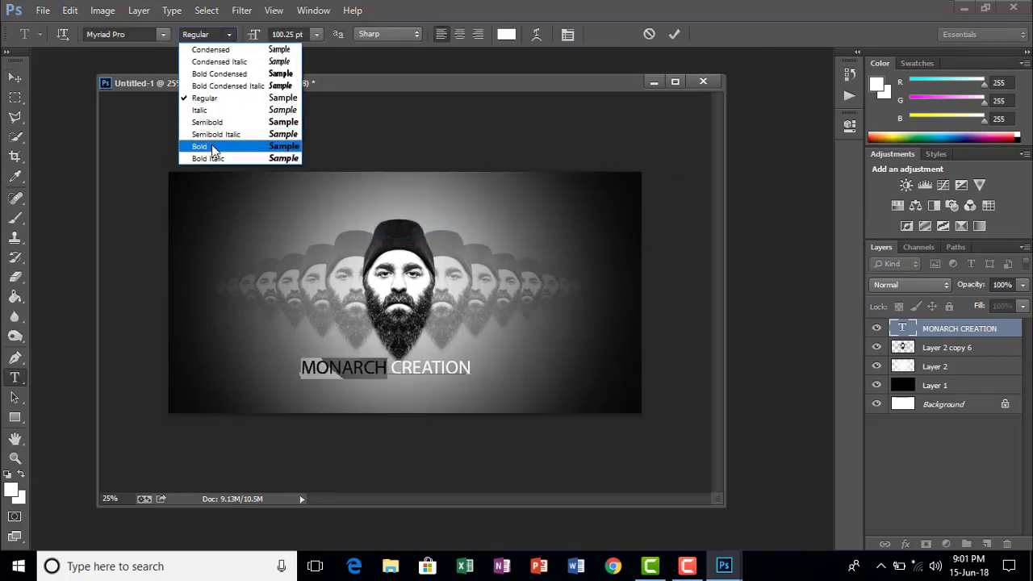
click(208, 144)
click(14, 78)
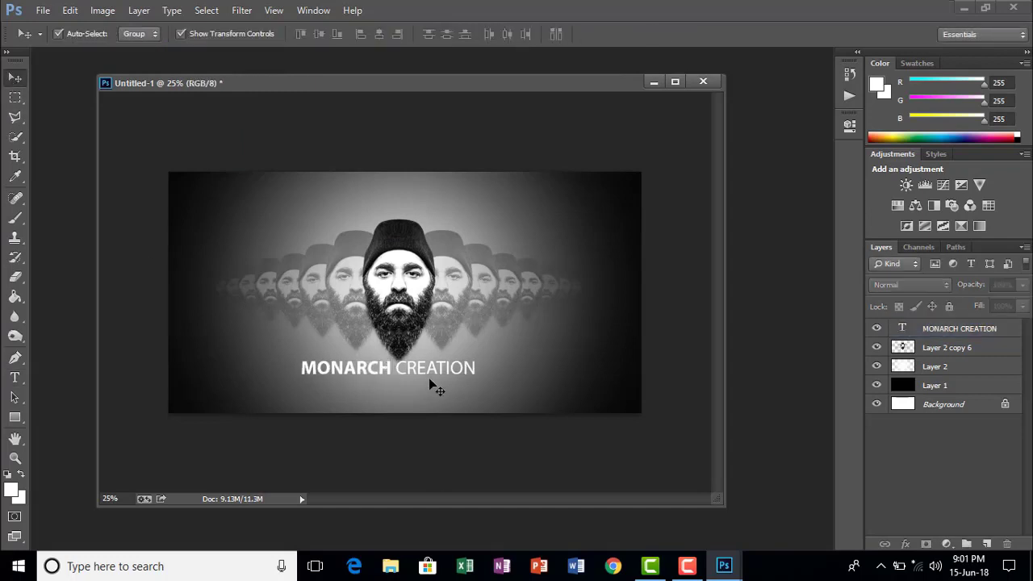
Step: Move the text slightly right and down, and color only the word MONARCH black
drag(426, 372, 232, 380)
key(t)
click(506, 35)
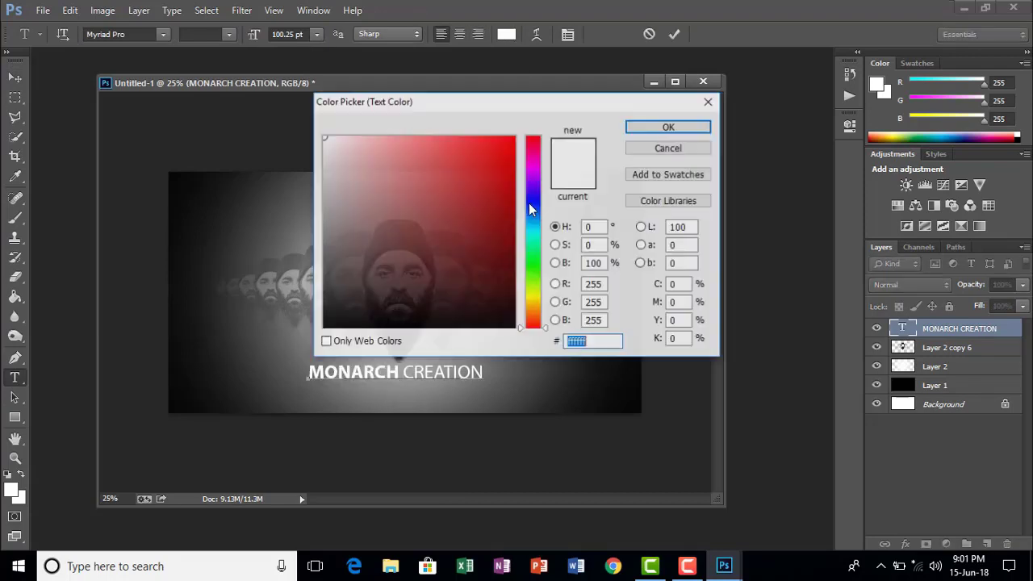
drag(451, 278, 587, 362)
click(666, 127)
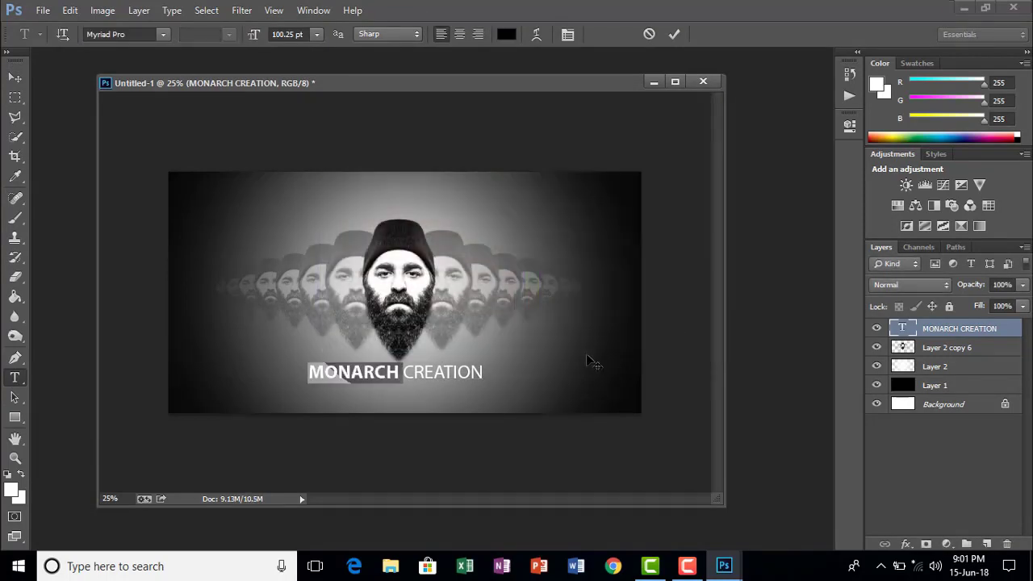
click(459, 376)
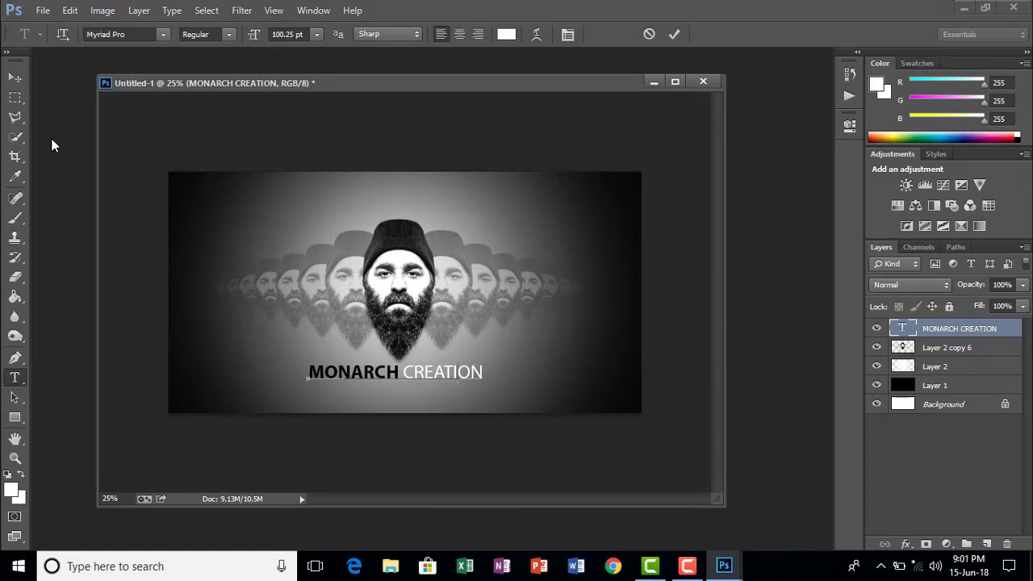
click(15, 76)
click(408, 436)
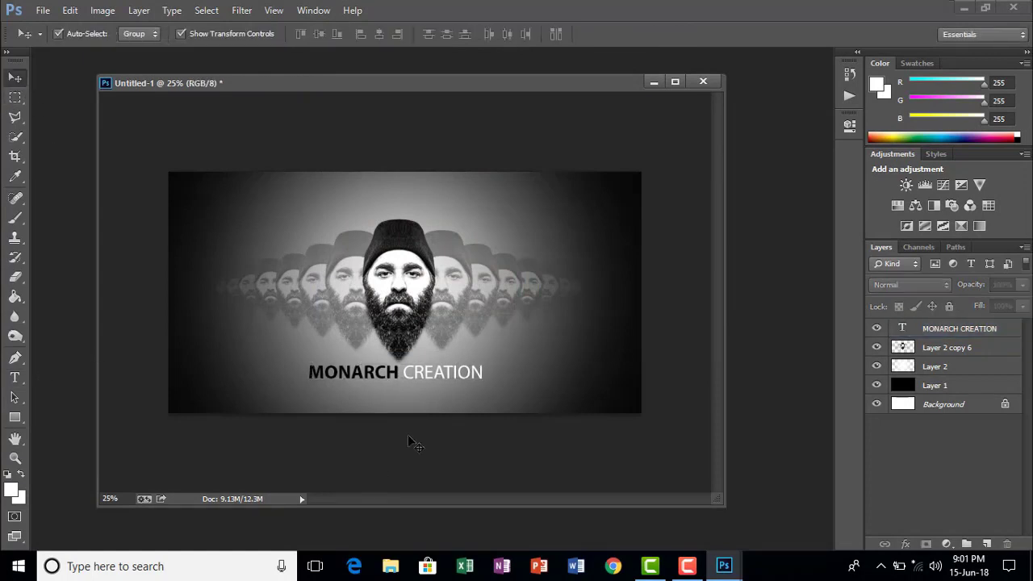
Step: Scale the MONARCH CREATION text down slightly, place it beneath the central head's beard, and apply the transformation
mouse_move(445, 379)
mouse_down()
mouse_move(448, 388)
mouse_move(466, 380)
mouse_move(440, 377)
mouse_up()
key(ctrl+t)
click(14, 77)
click(443, 223)
click(457, 442)
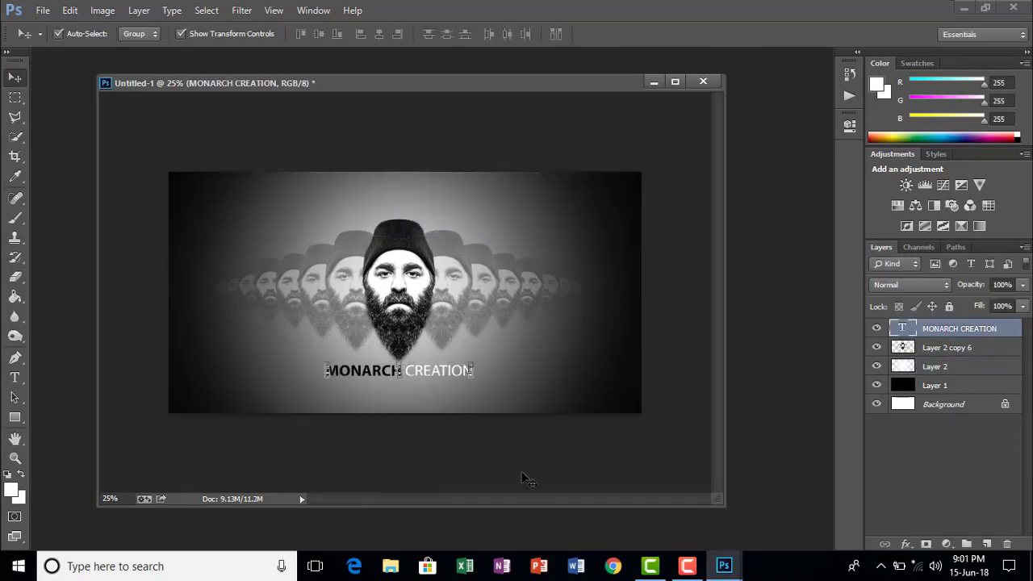
Step: Nudge the MONARCH CREATION text down and sideways to center it under the central head, then deselect it
key(shift+Down)
key(shift+Left)
key(shift+Left)
key(shift+Left)
key(shift+Right)
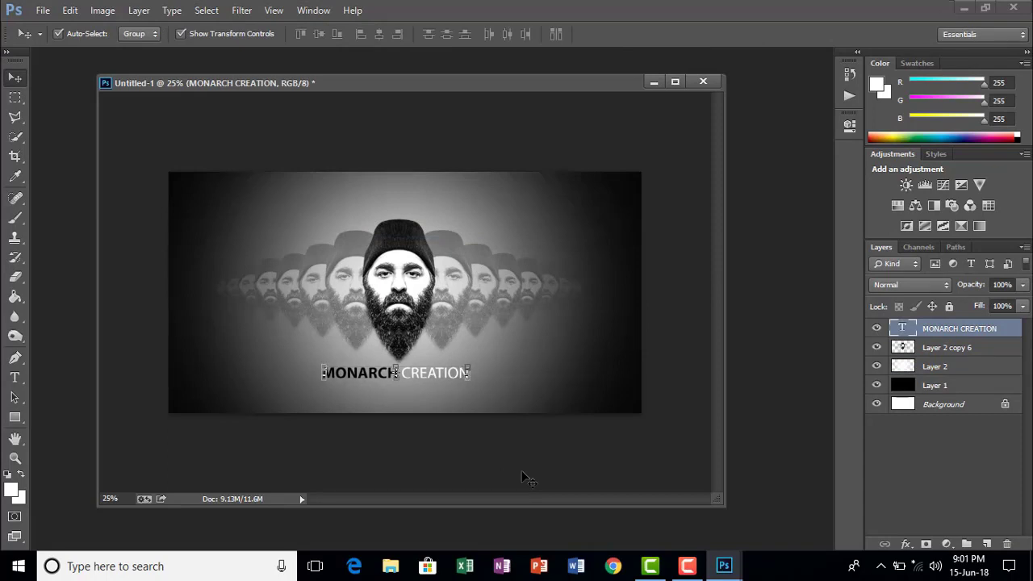
key(shift+Right)
key(shift+Right)
key(shift+Left)
key(shift+Down)
click(522, 477)
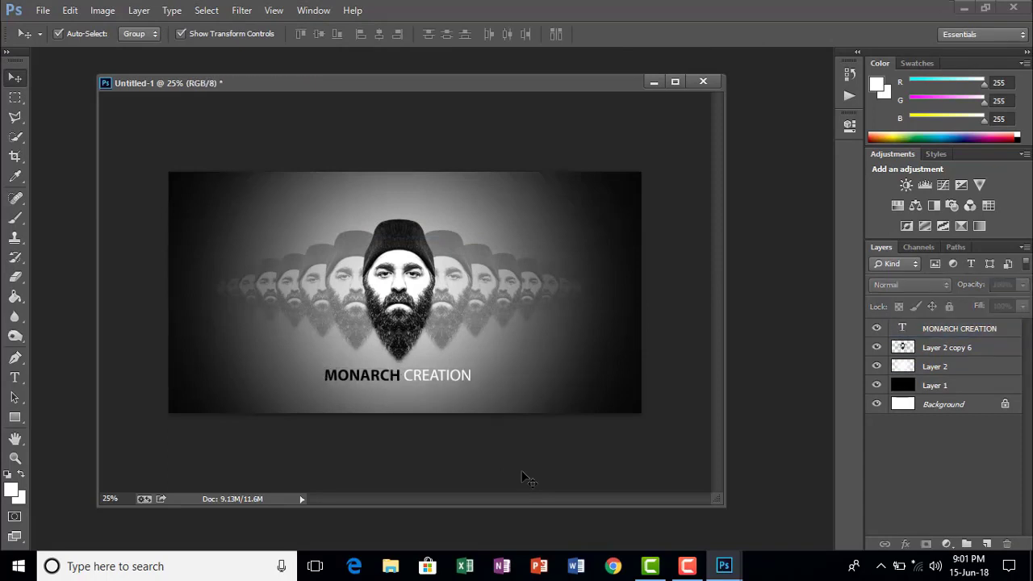